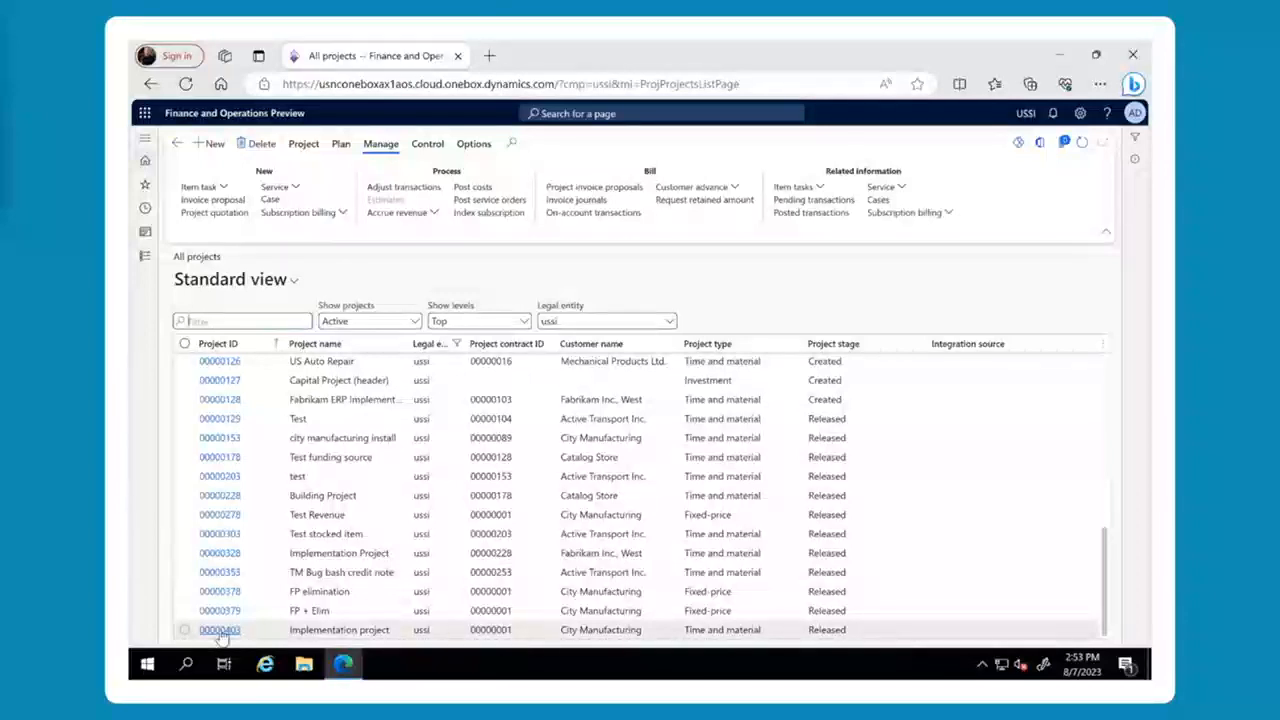
Open the last-listed Implementation project, select its Phase 3 - Support subproject and start a new subscription billing schedule for it.
left_click(222, 636)
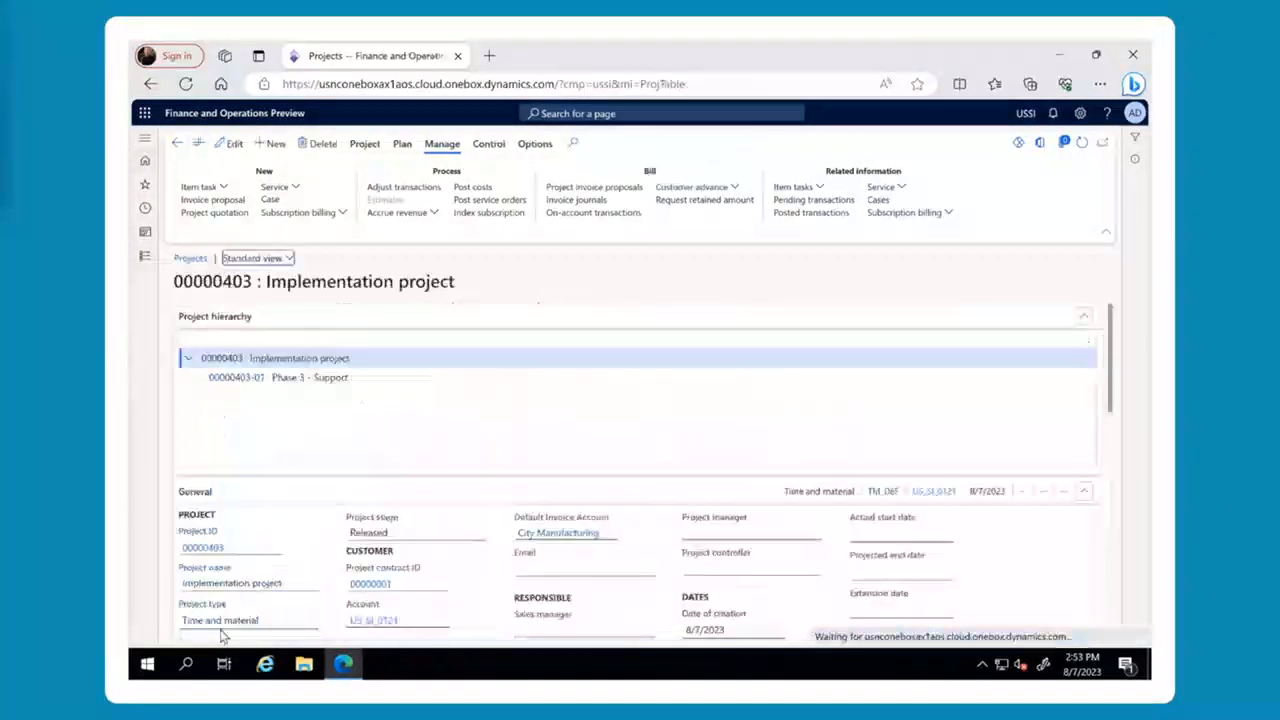
left_click(238, 377)
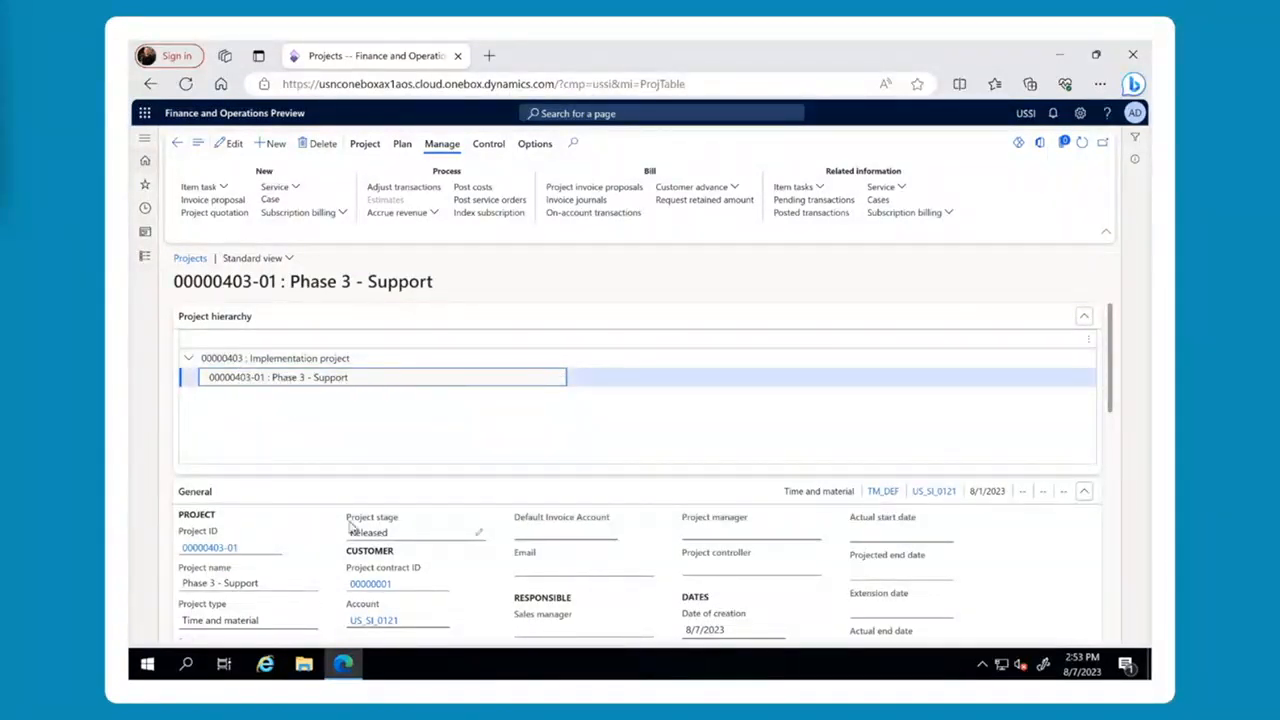
left_click(309, 218)
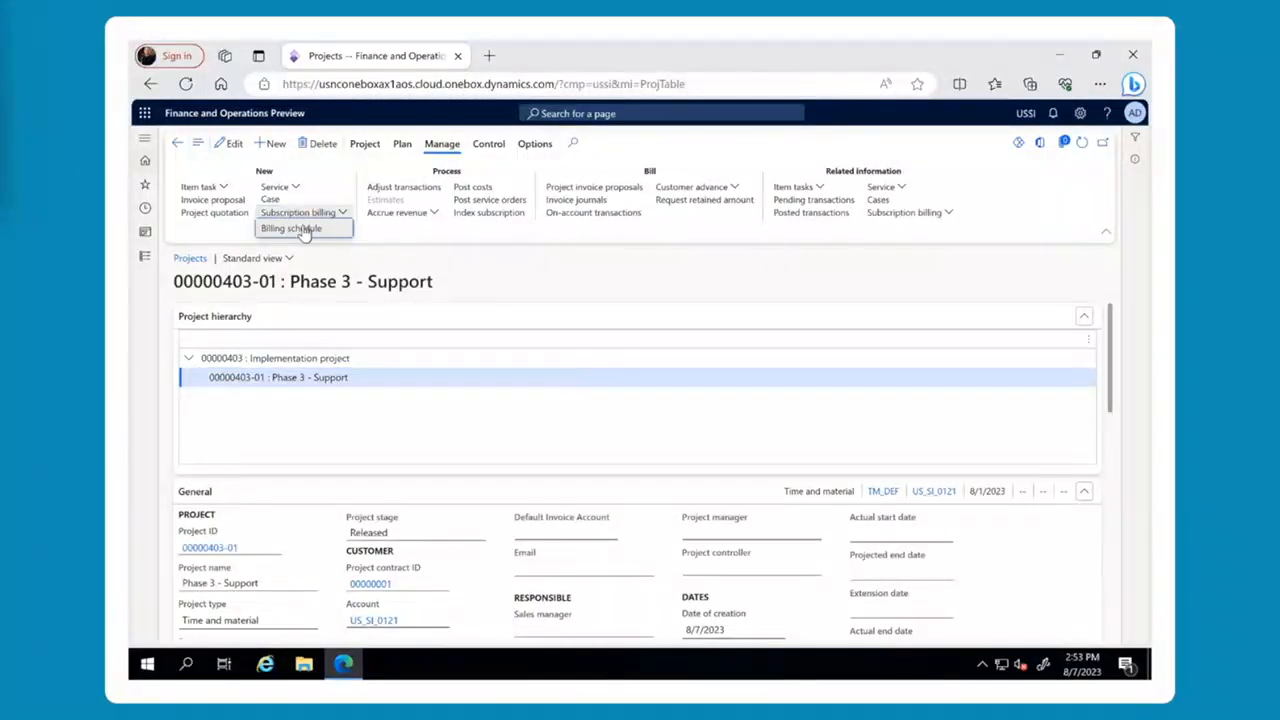
left_click(300, 229)
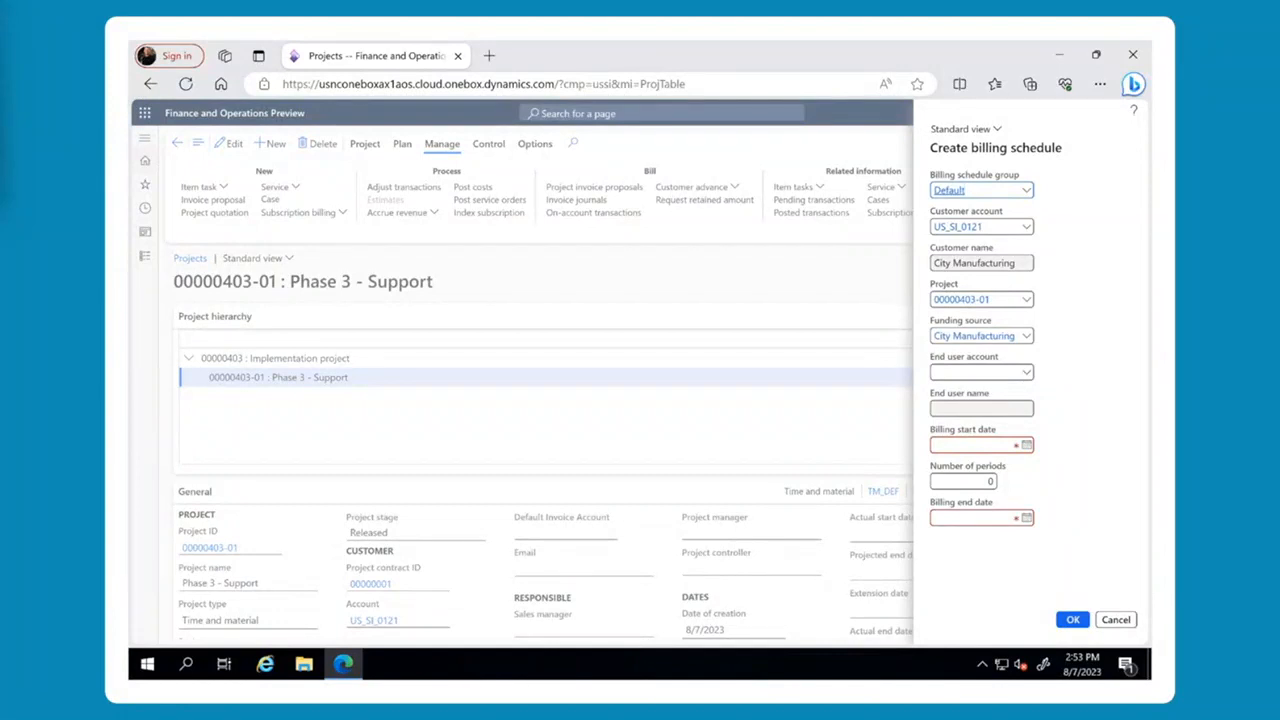
Create the billing schedule with group Qqt, billing start date 8/1/2023 and 4 periods.
left_click(1027, 193)
left_click(967, 249)
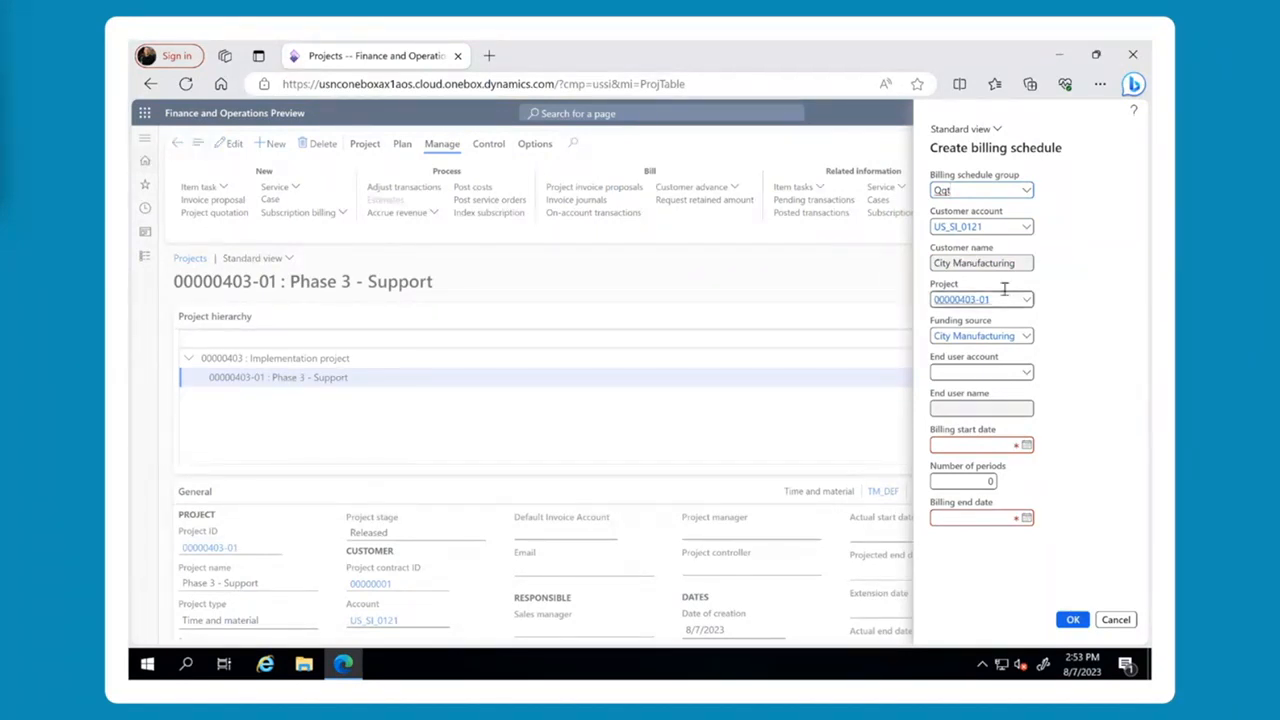
left_click(964, 444)
type("8/1/2023")
key("Tab")
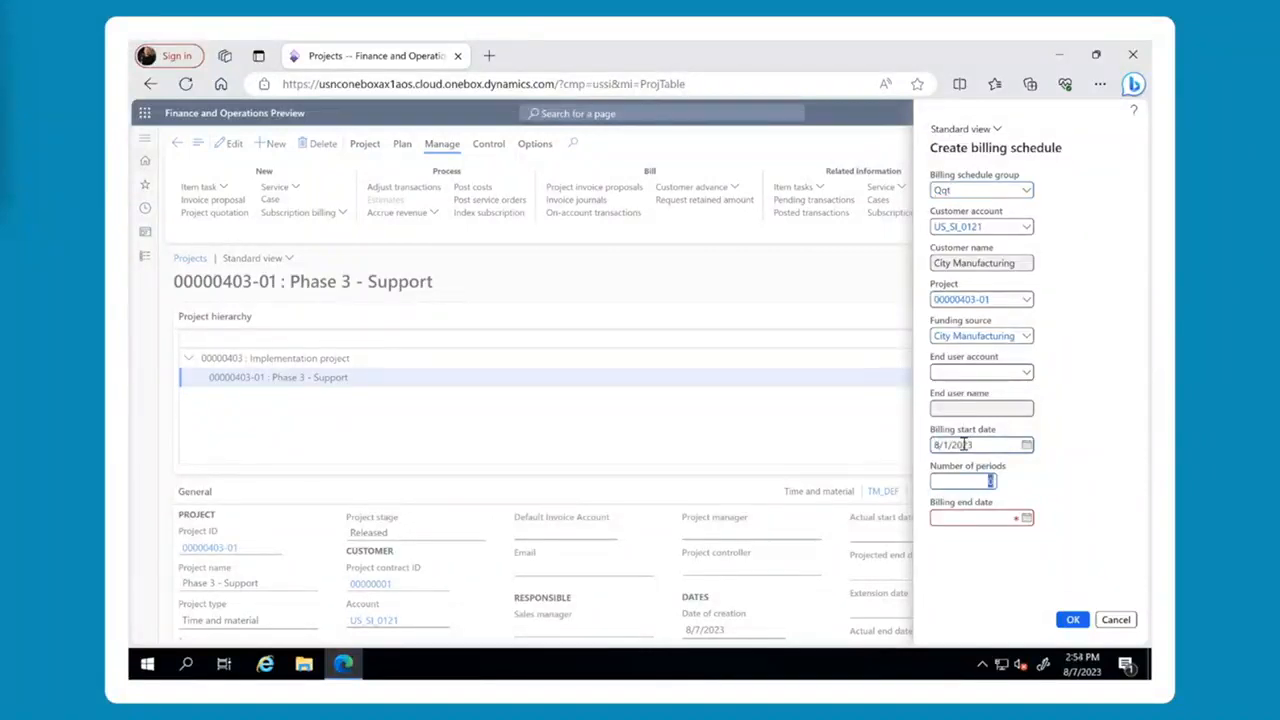
type("4")
key("Tab")
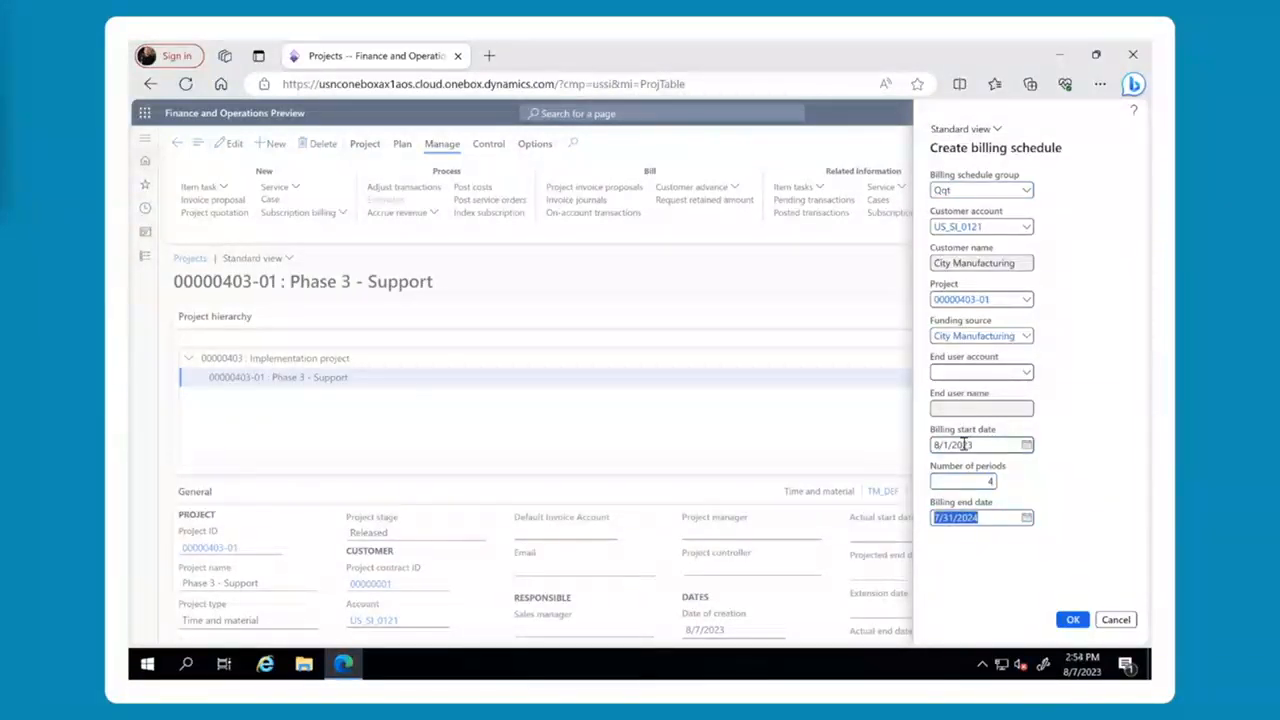
left_click(1073, 620)
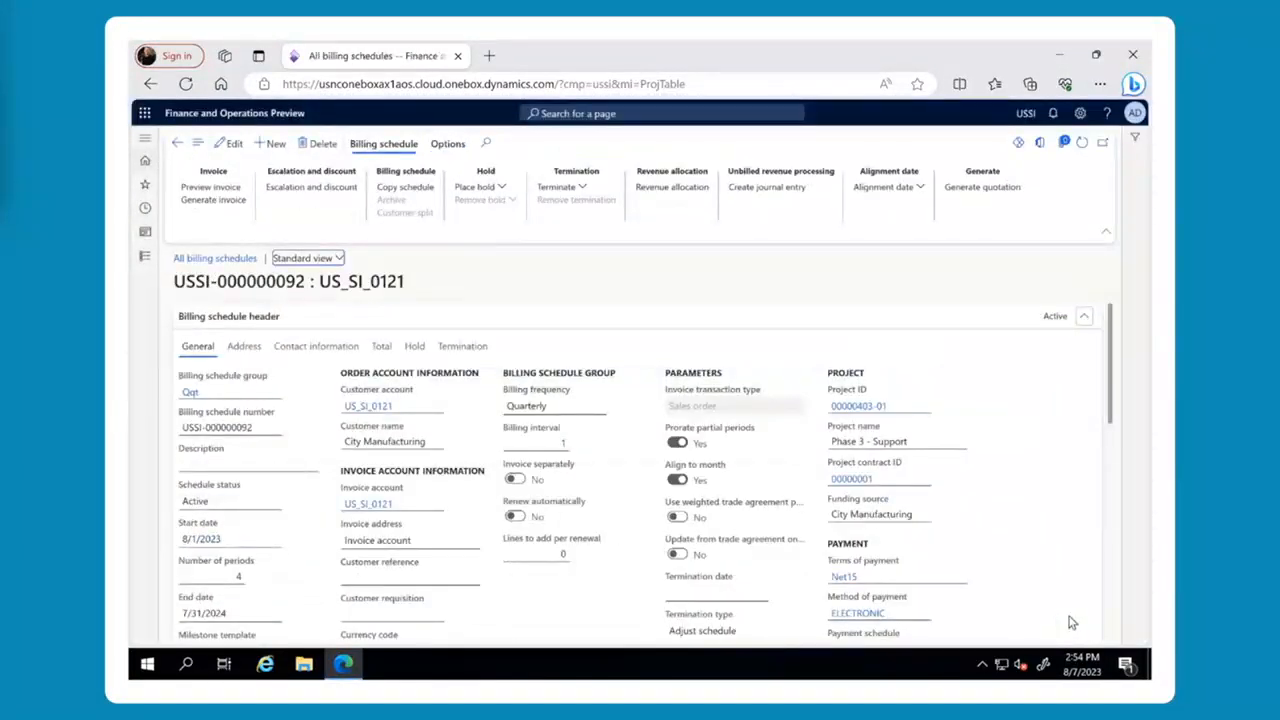
Add a billing schedule line for the item Support.
scroll(400, 545, "down", 5)
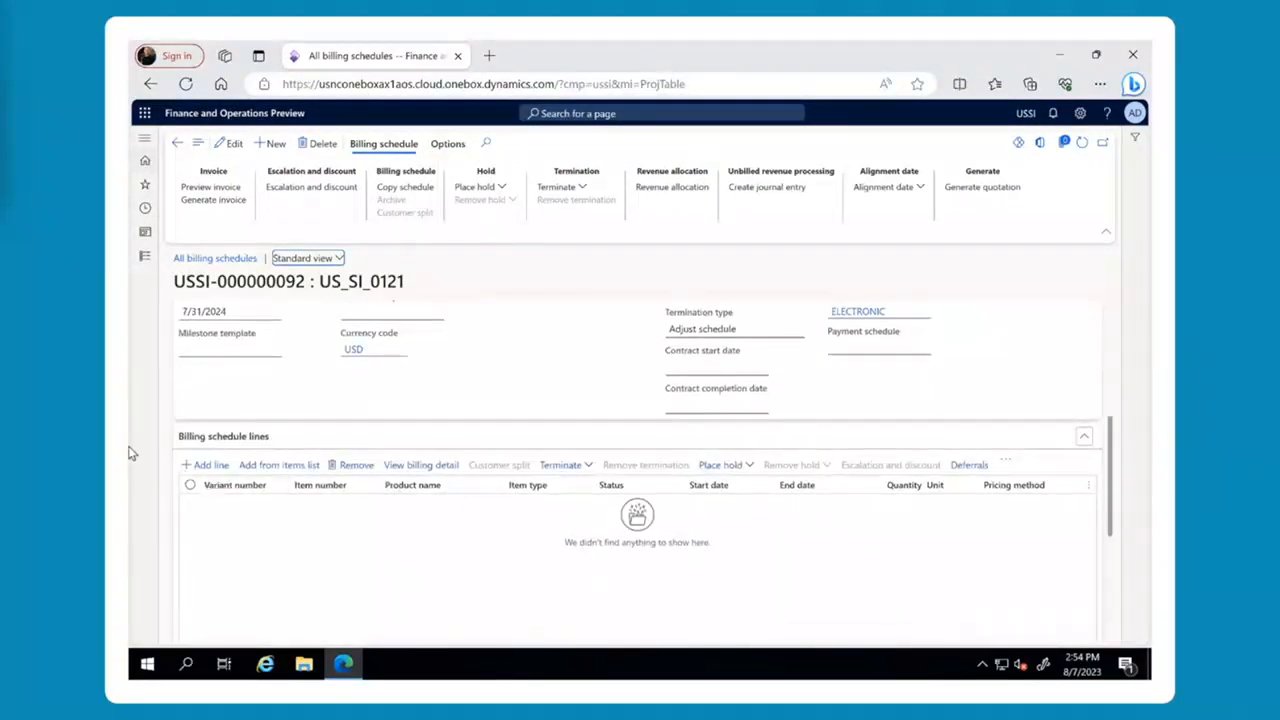
left_click(186, 468)
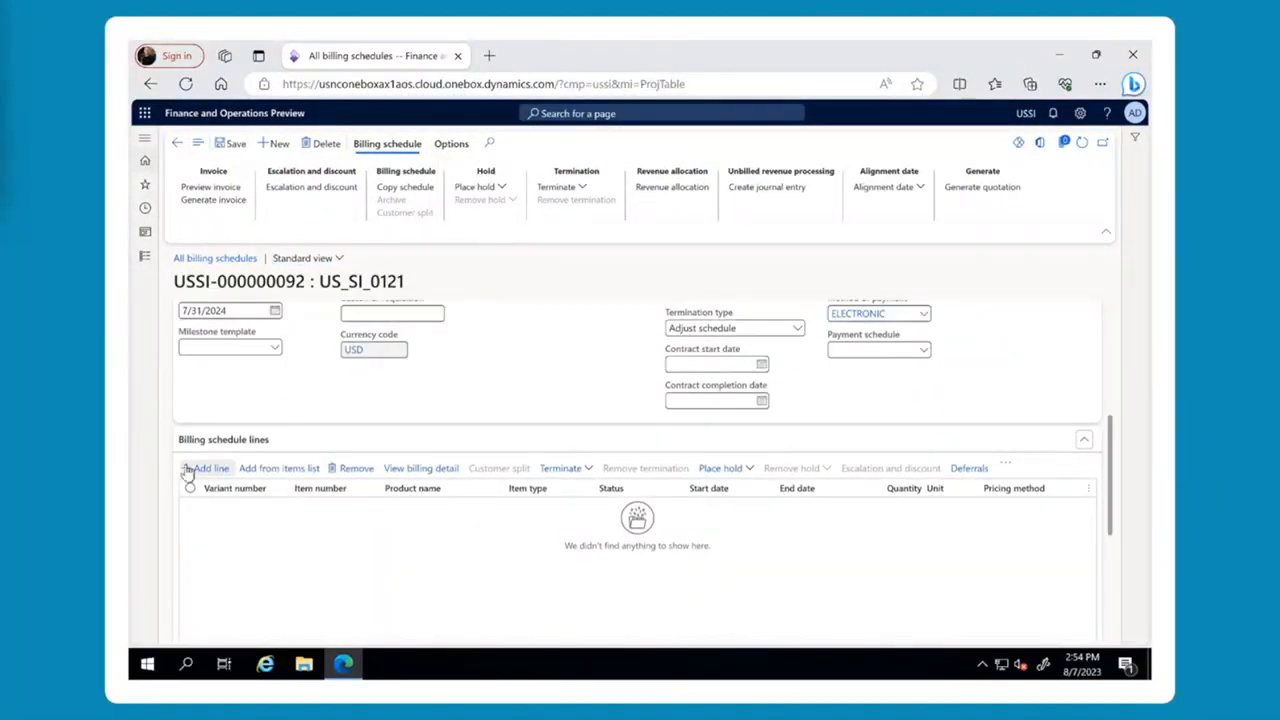
type("sun")
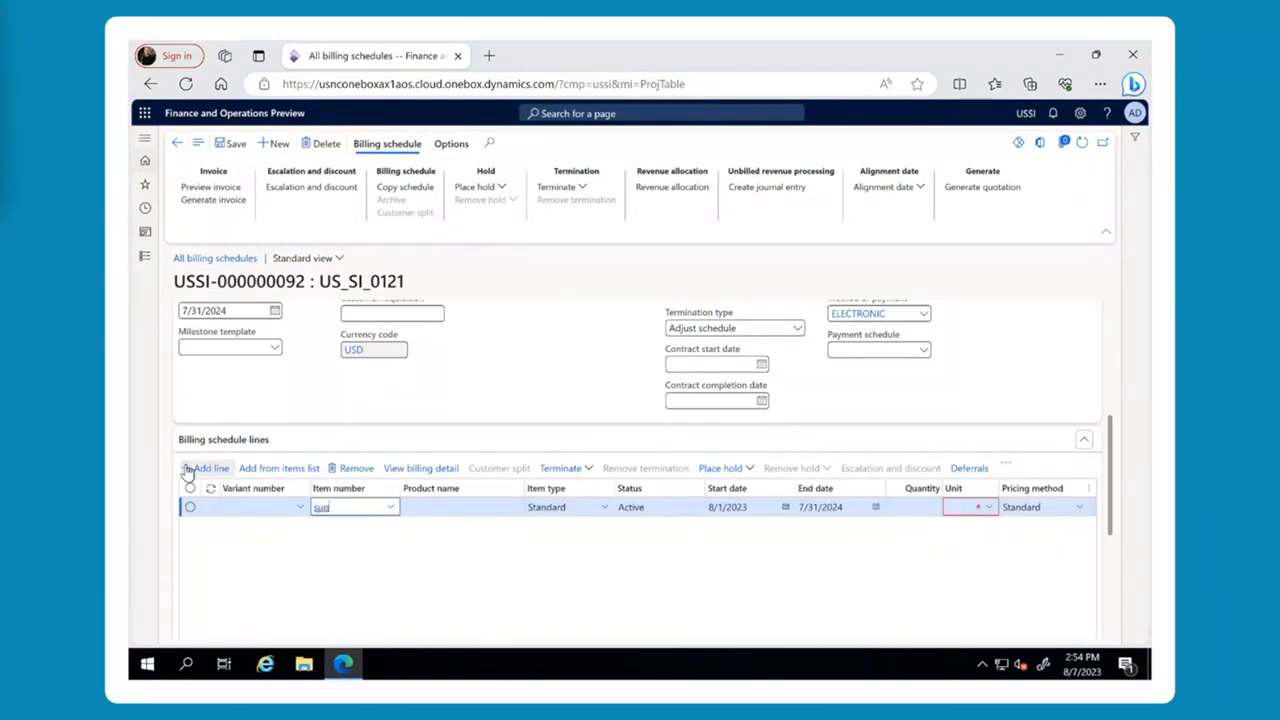
key("Tab")
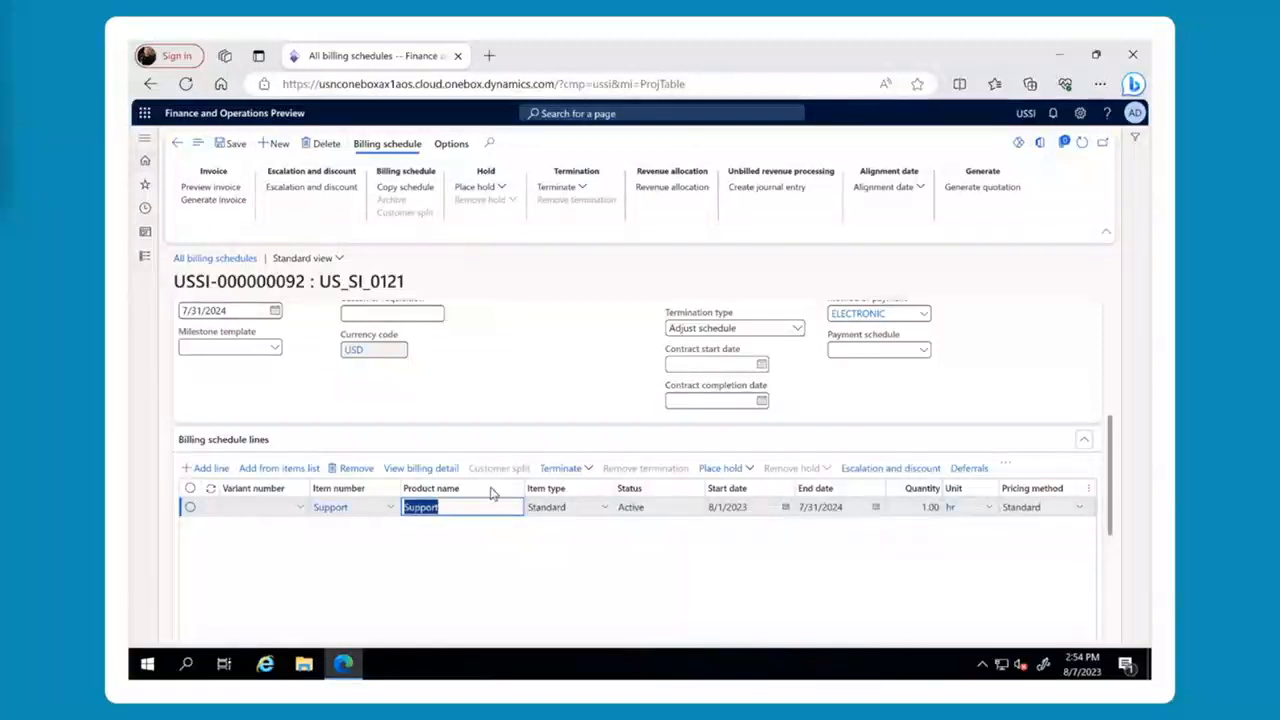
Review the billing detail periods of the Support line and return to the billing schedule.
scroll(573, 557, "down", 1)
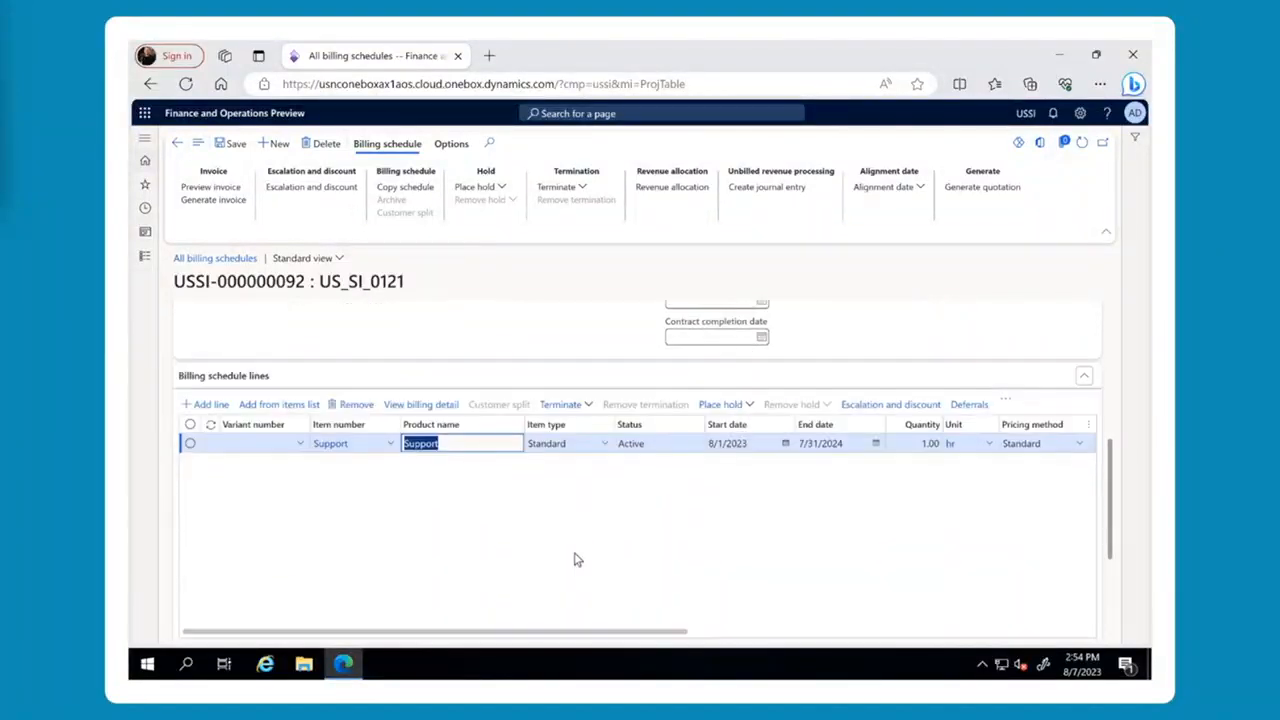
left_click_drag(562, 630, 471, 623)
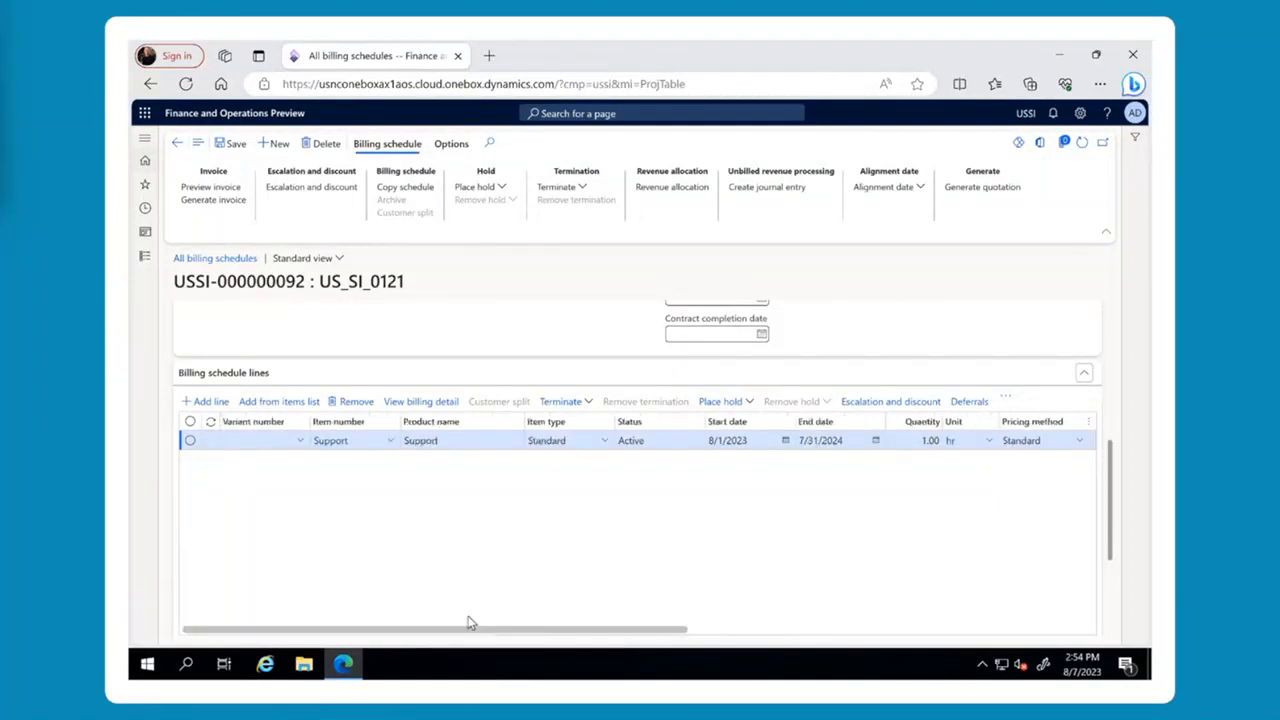
left_click(421, 401)
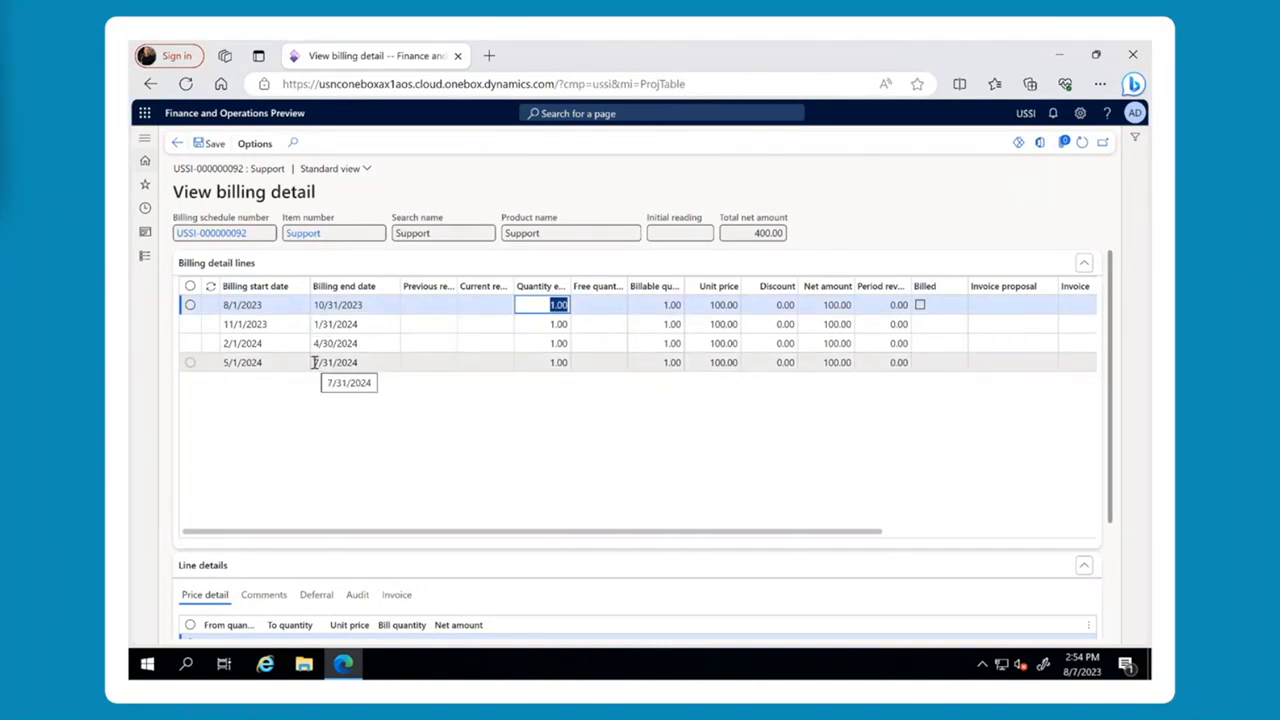
left_click(177, 144)
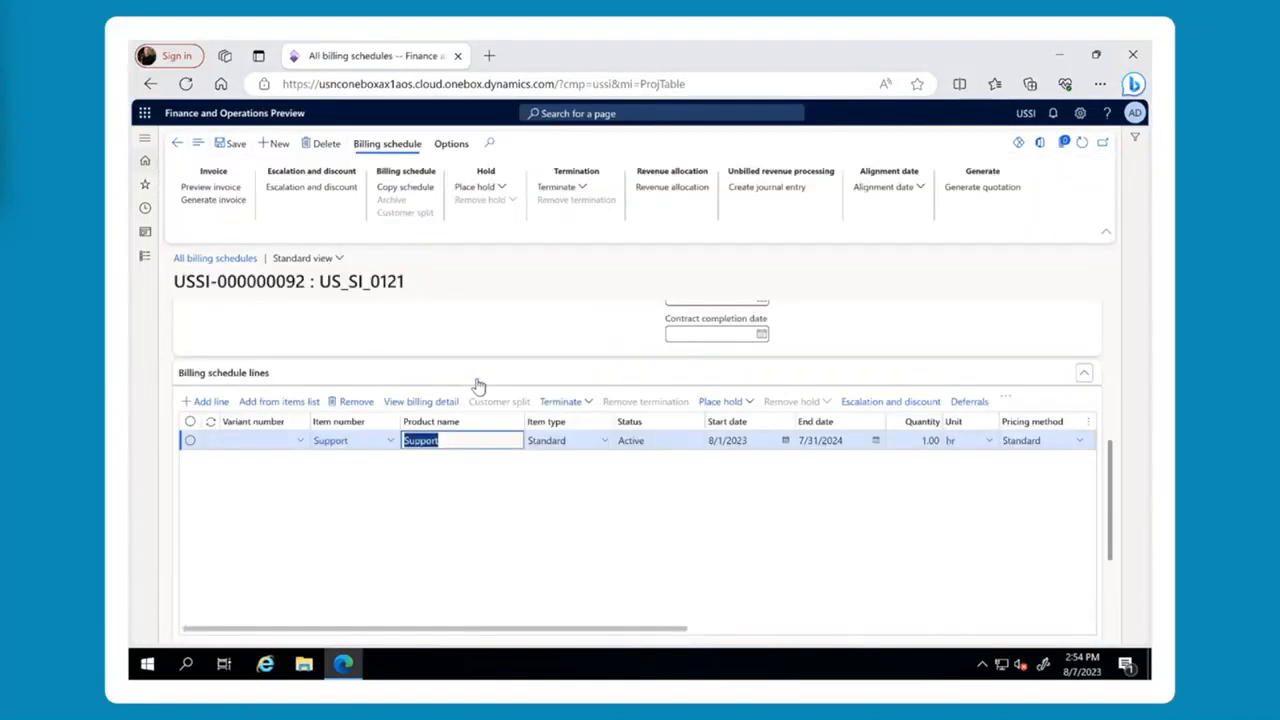
Generate all invoices for the billing schedule, filtering by start date with the From date 8/1 and the To date cleared.
scroll(478, 382, "up", 5)
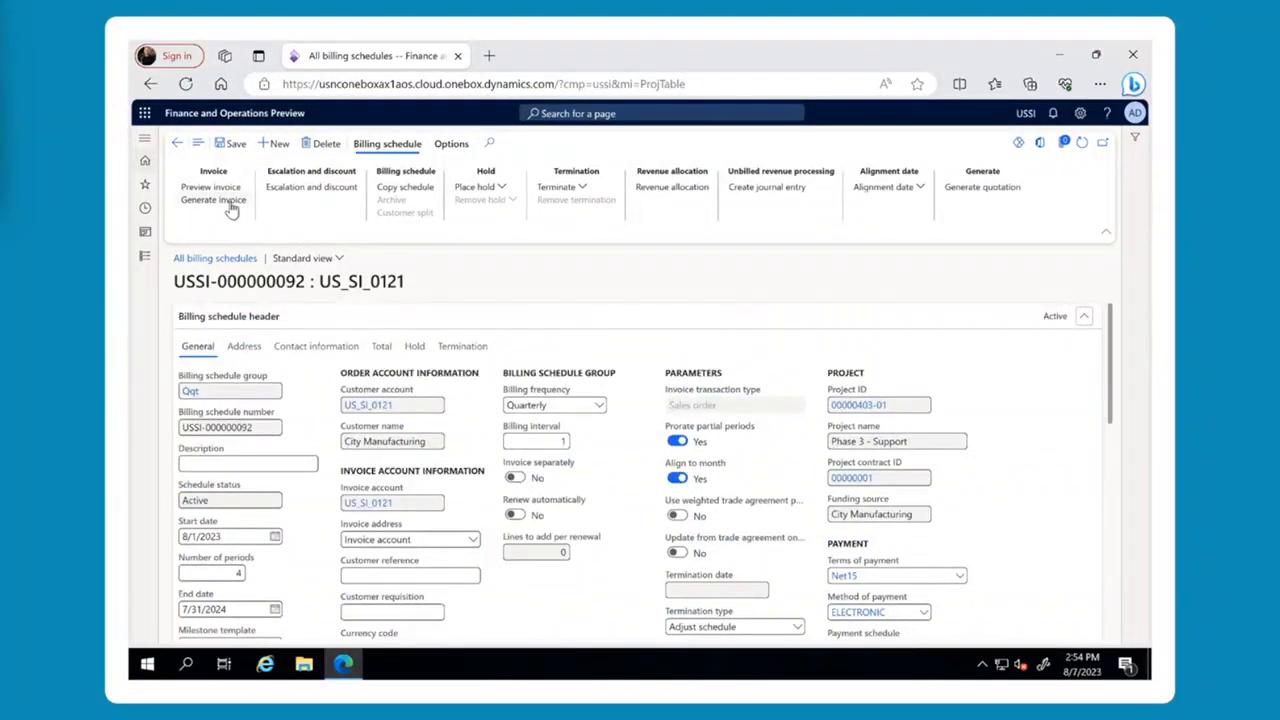
left_click(231, 203)
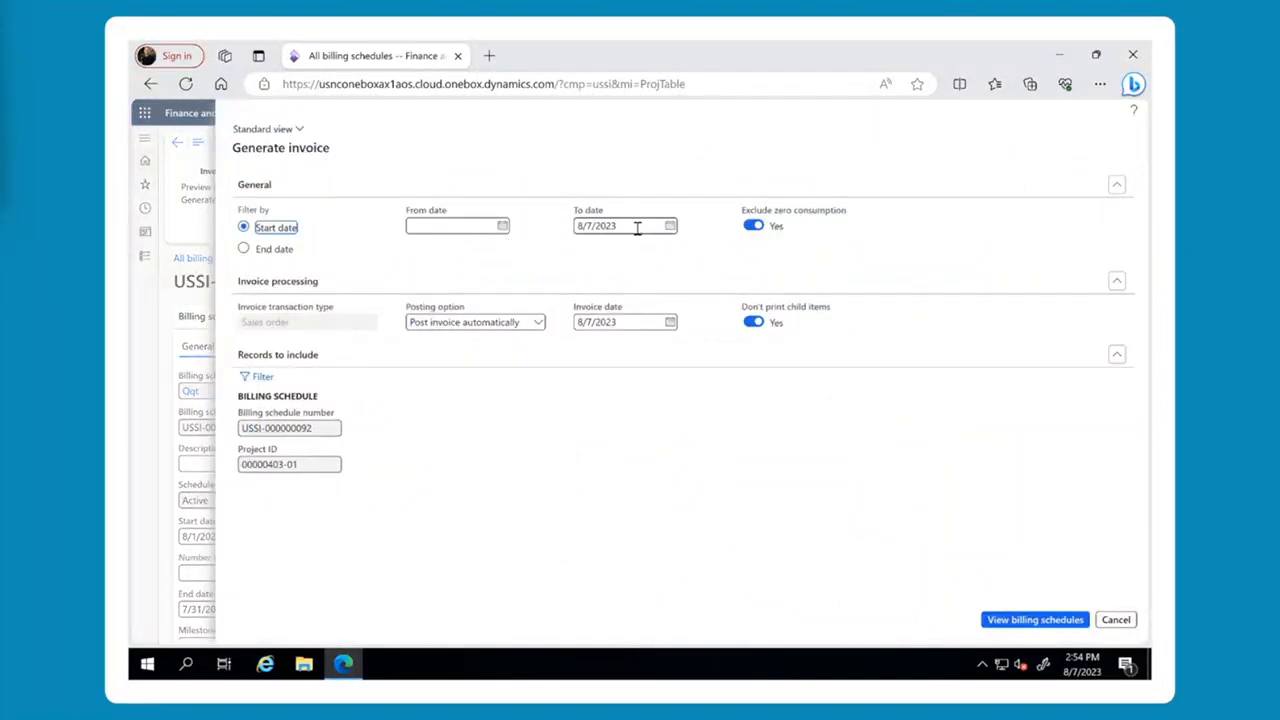
left_click_drag(637, 228, 541, 230)
key("BackSpace")
key("shift+Tab")
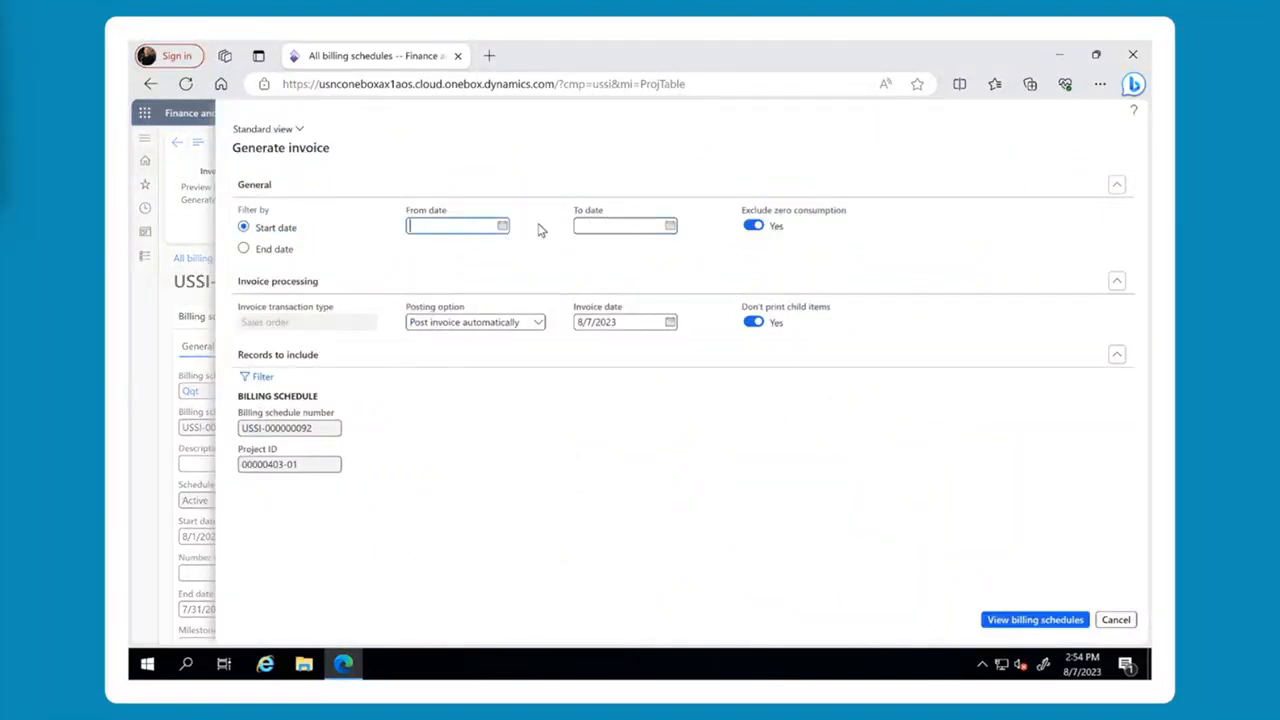
type("8/1")
key("Tab")
left_click(1032, 620)
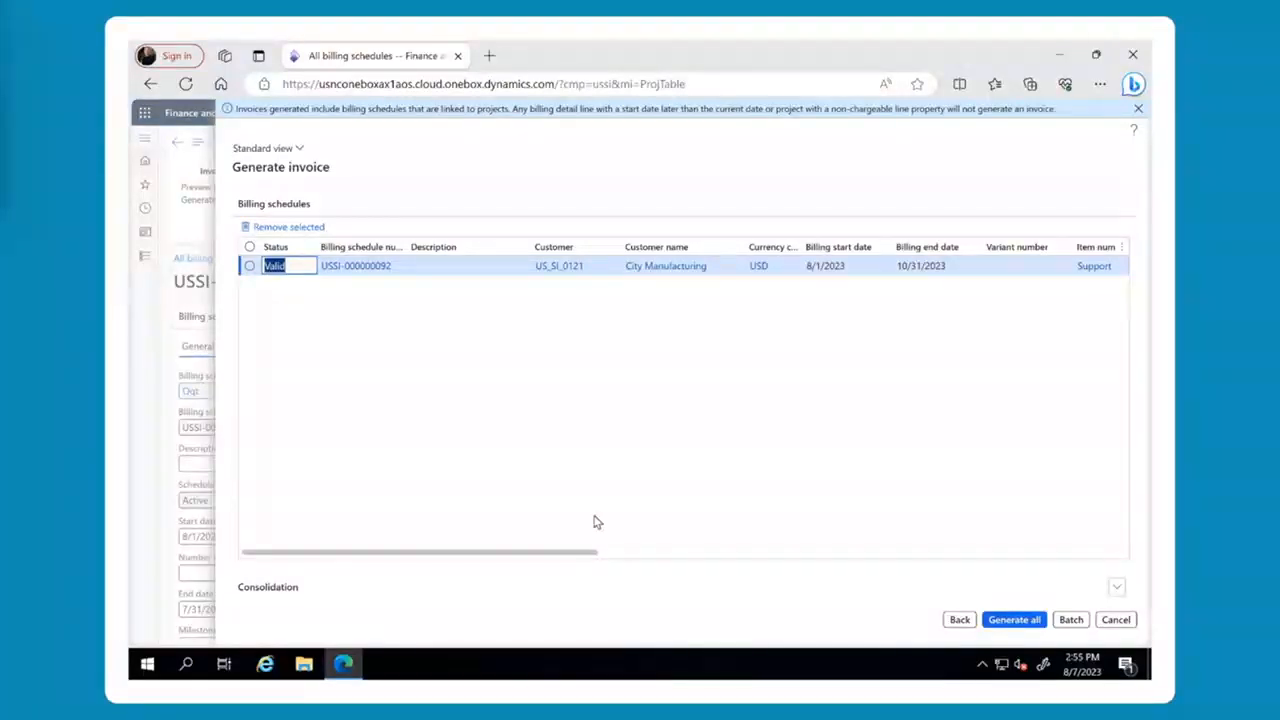
left_click_drag(568, 550, 752, 553)
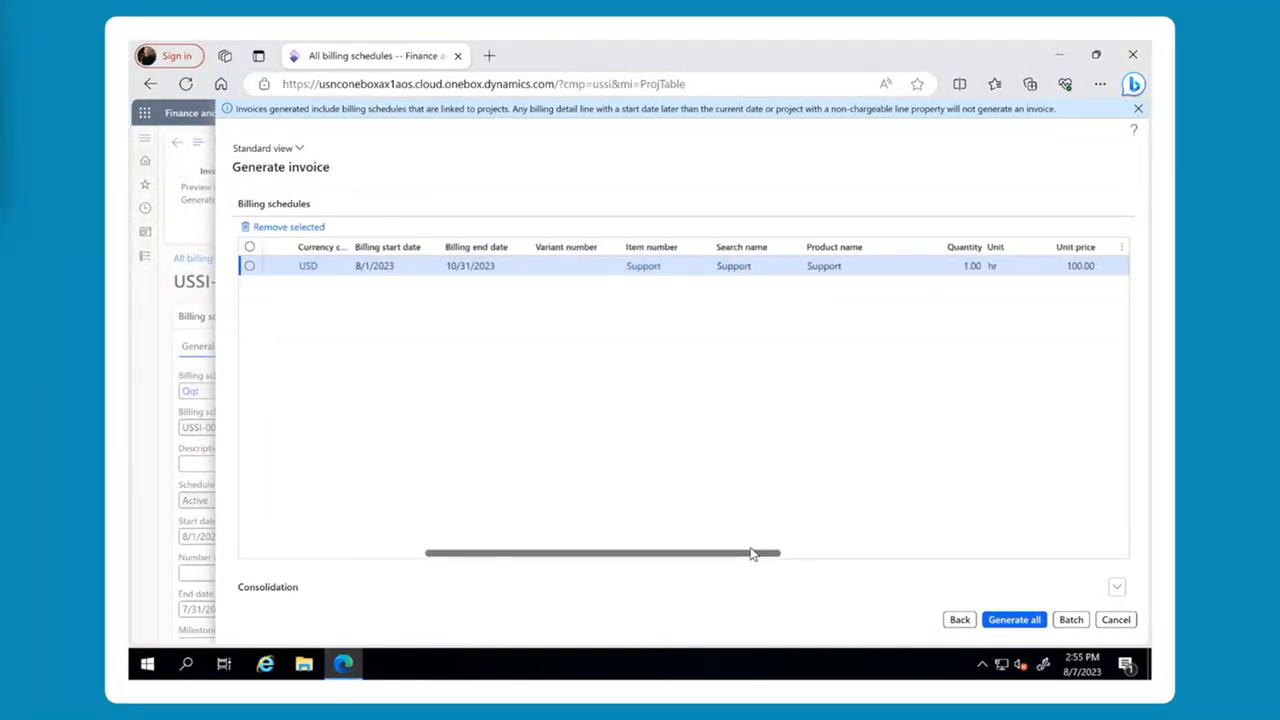
left_click(1014, 620)
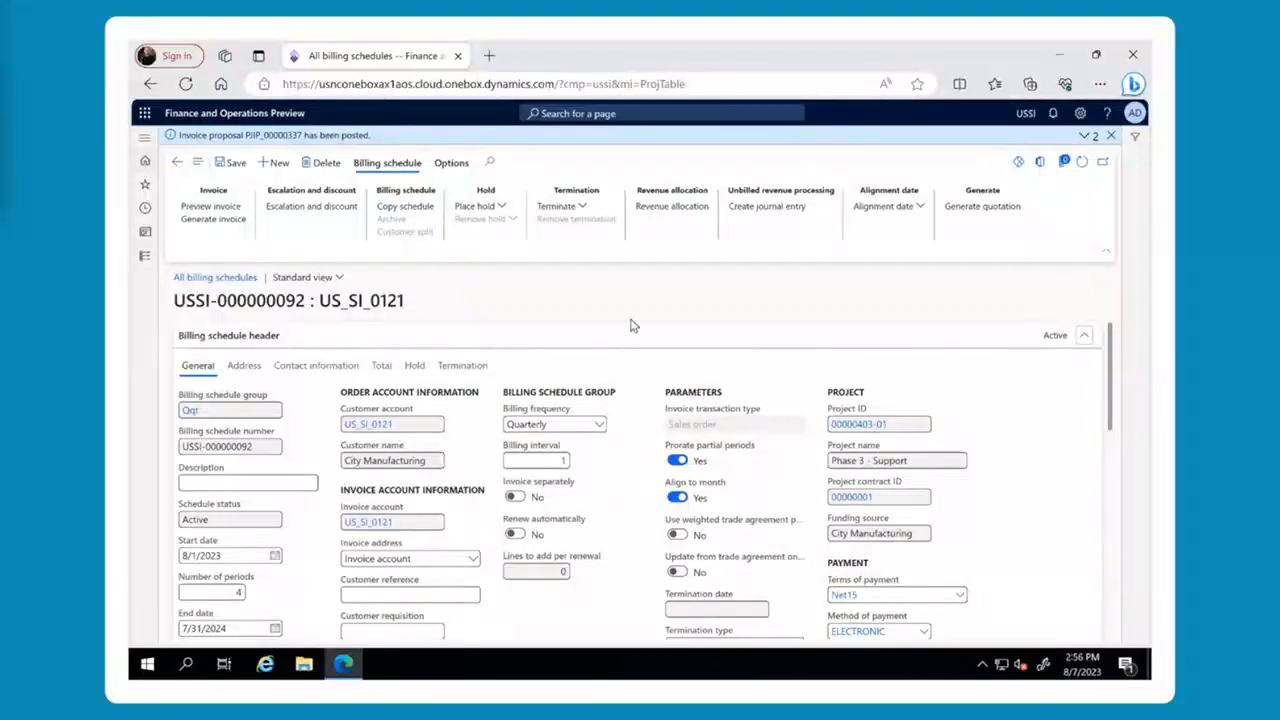
View the Support line's billing detail again and check the invoice information of the first billing period.
scroll(627, 350, "down", 3)
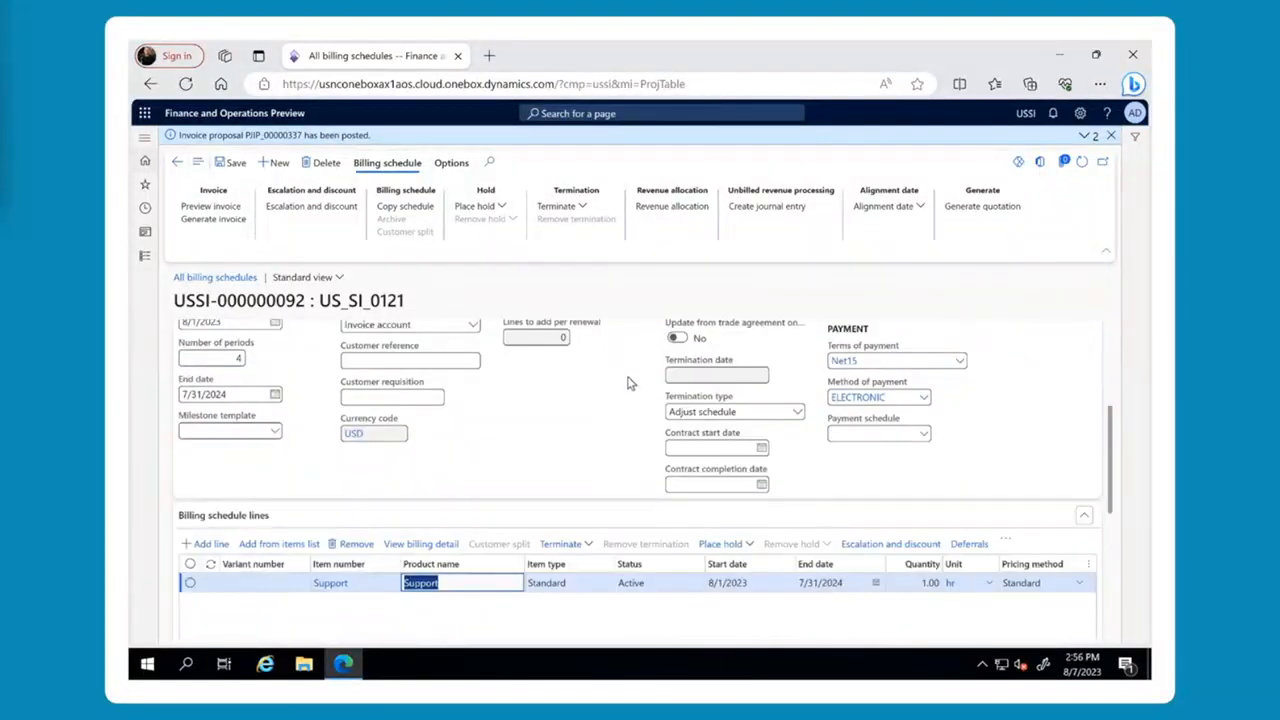
scroll(627, 383, "down", 1)
left_click(432, 468)
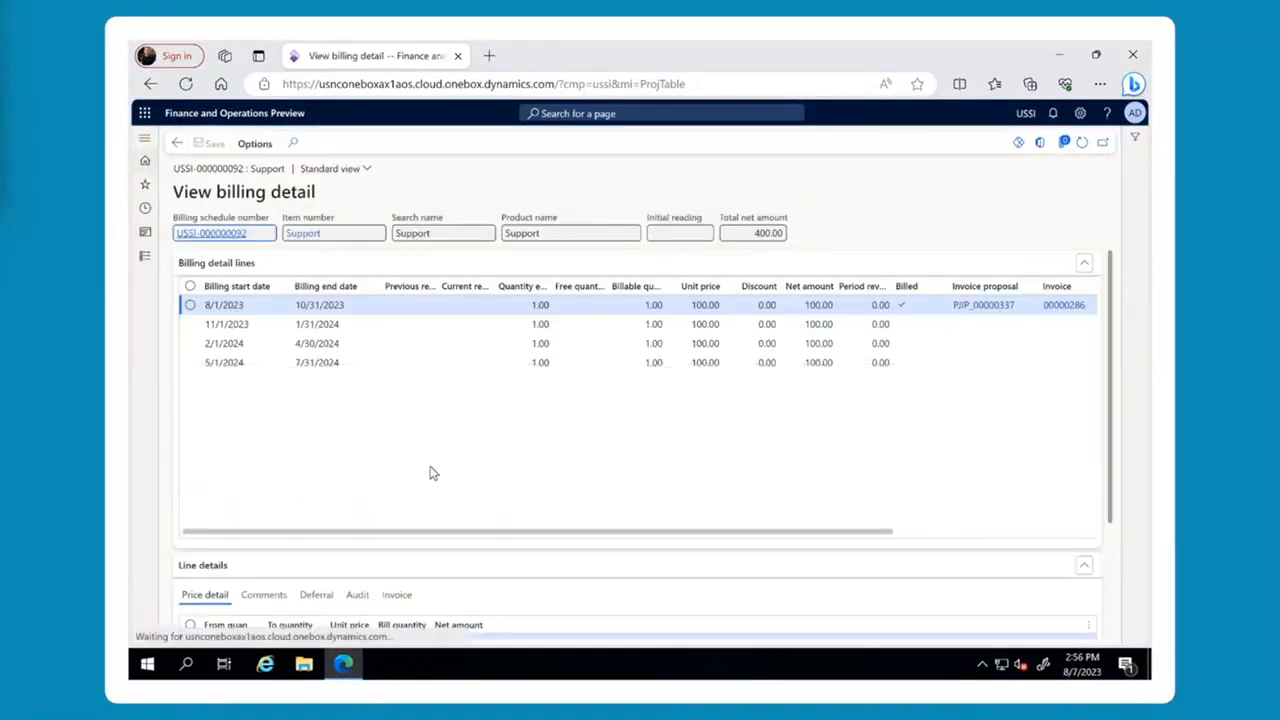
left_click_drag(543, 533, 831, 534)
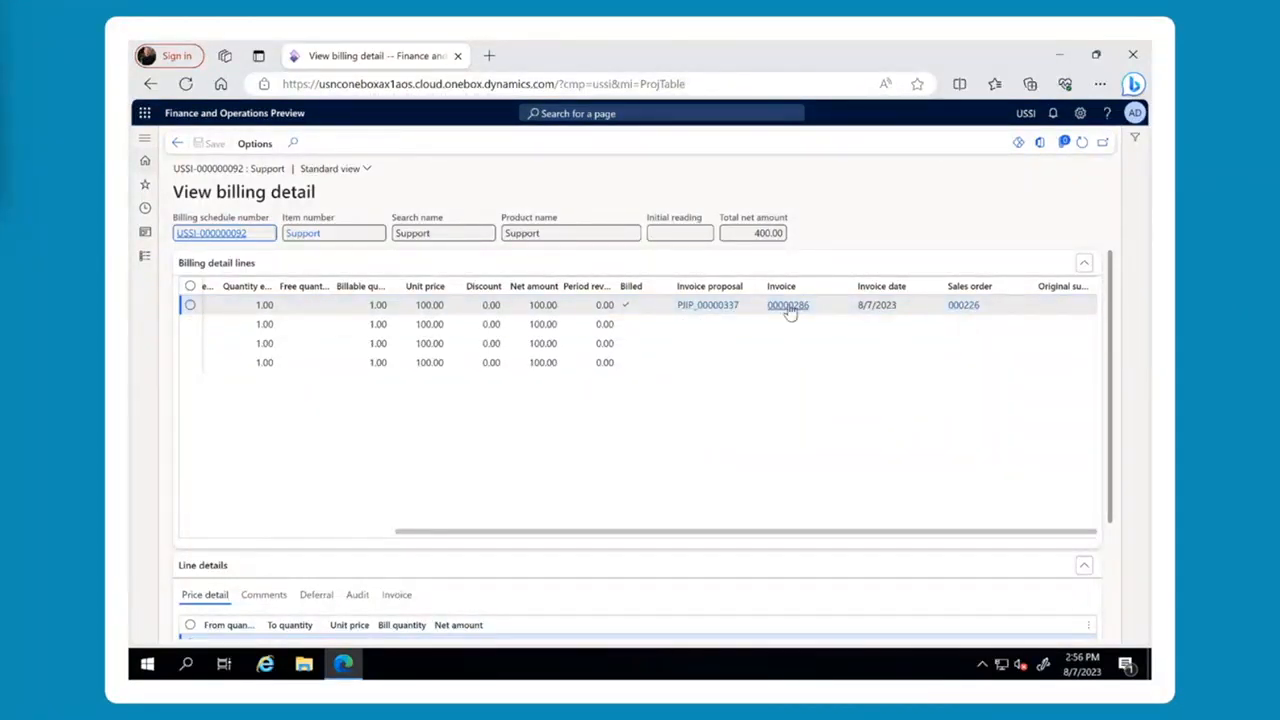
mouse_move(789, 311)
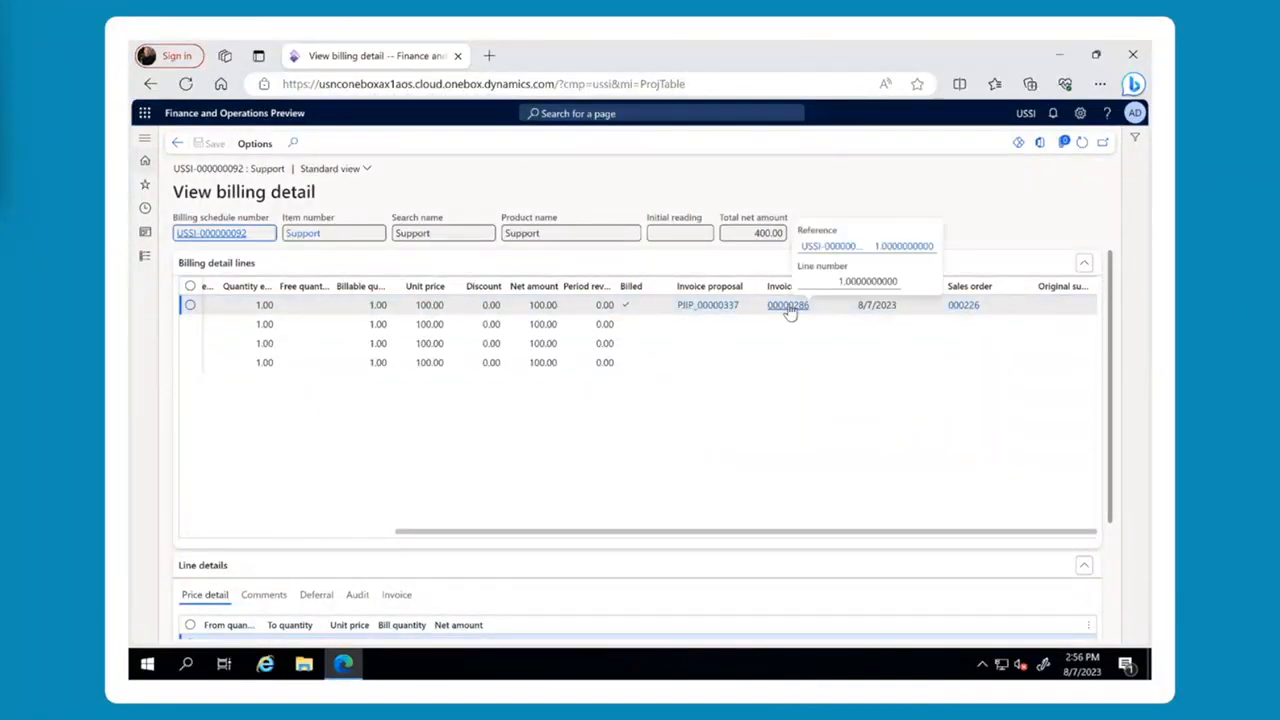
Open the first period's invoice proposal, review its transactions and return to the billing schedule.
left_click(706, 307)
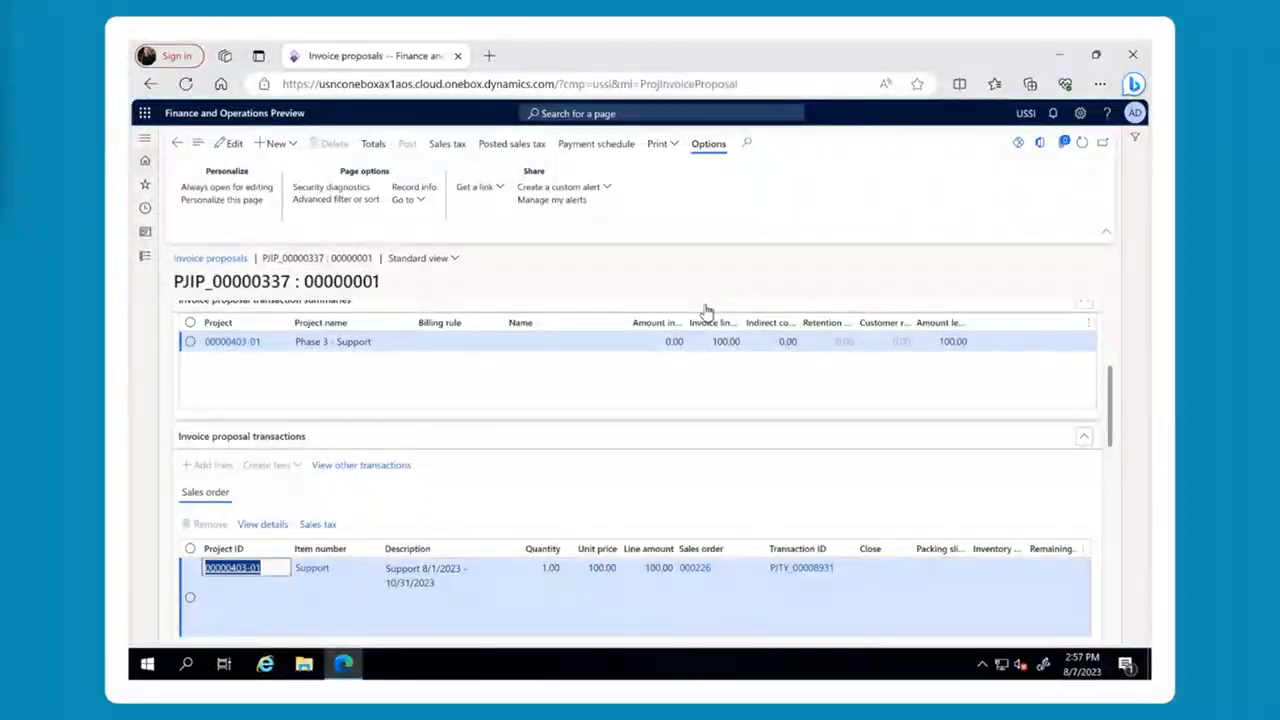
scroll(426, 511, "down", 1)
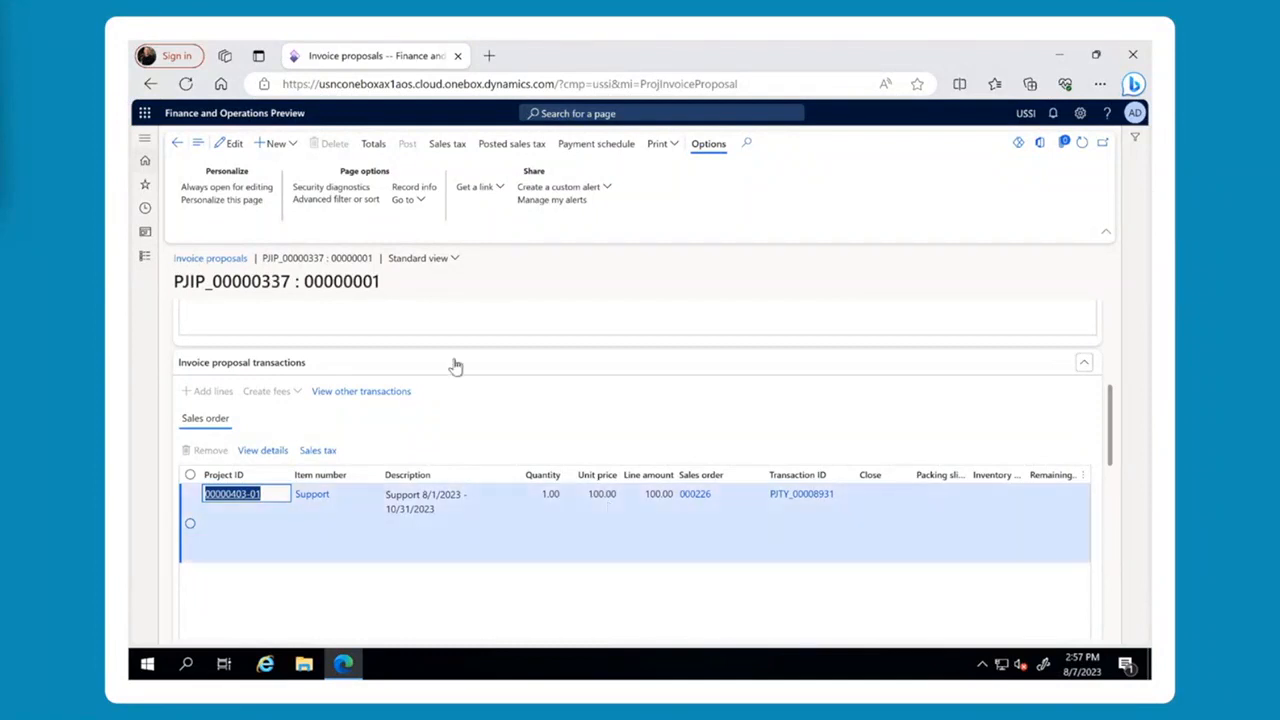
left_click(173, 147)
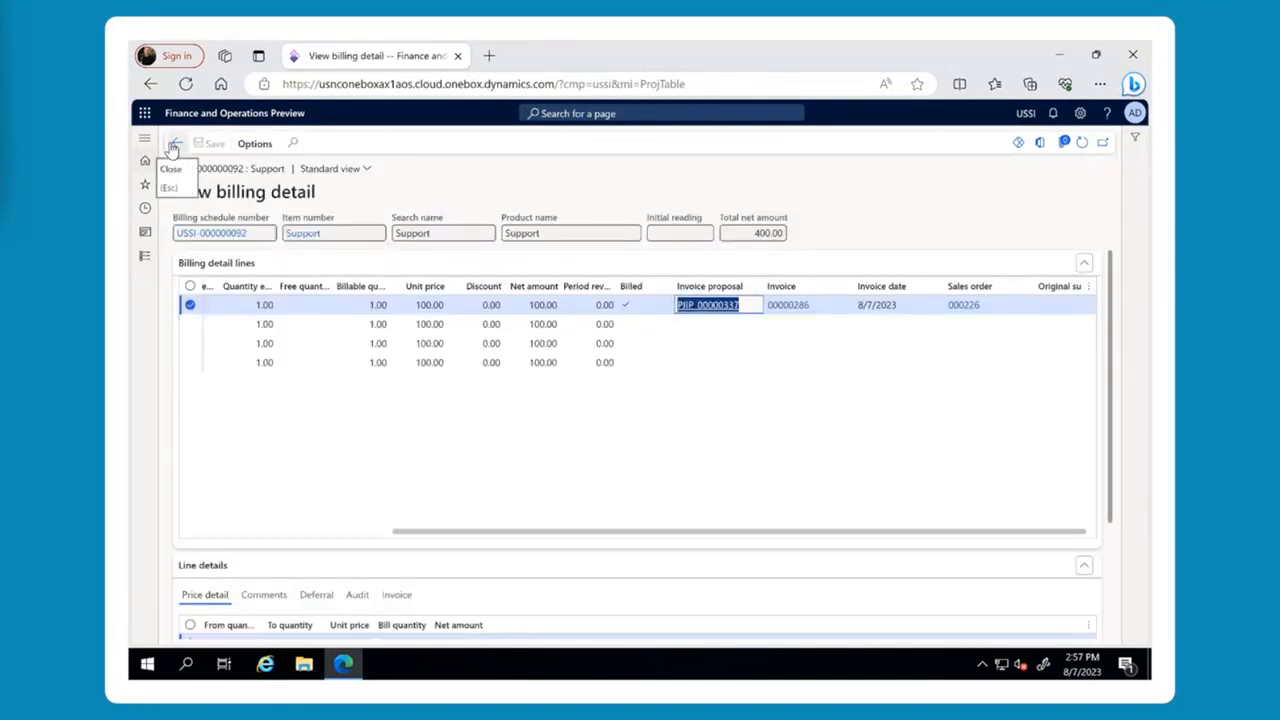
left_click(172, 147)
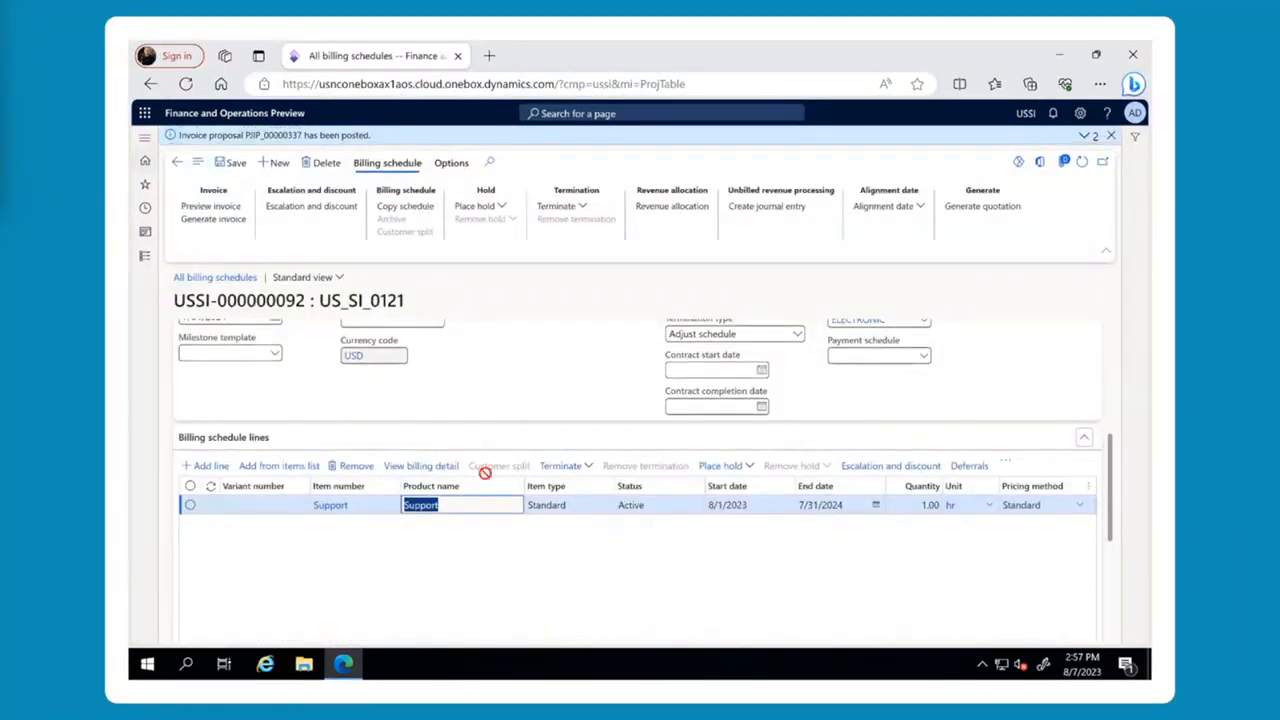
Open the Phase 3 - Support project linked to the billing schedule and view its posted transactions.
scroll(484, 466, "up", 5)
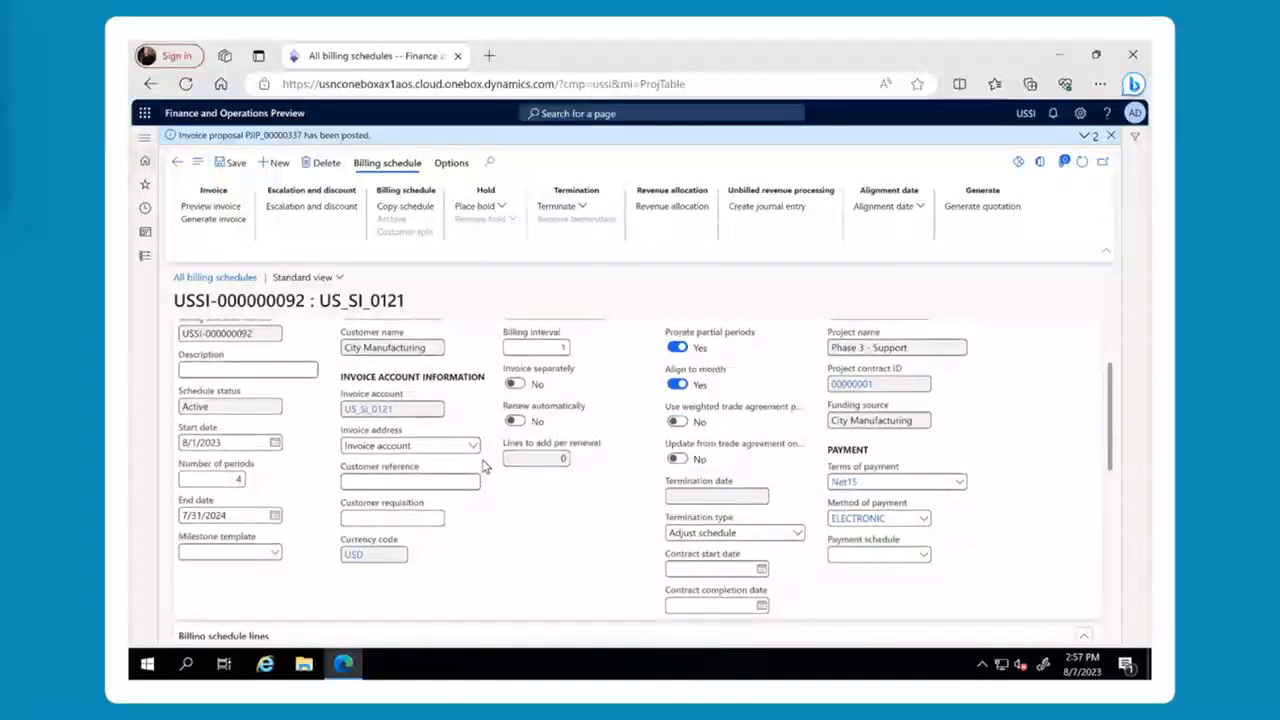
scroll(612, 417, "up", 2)
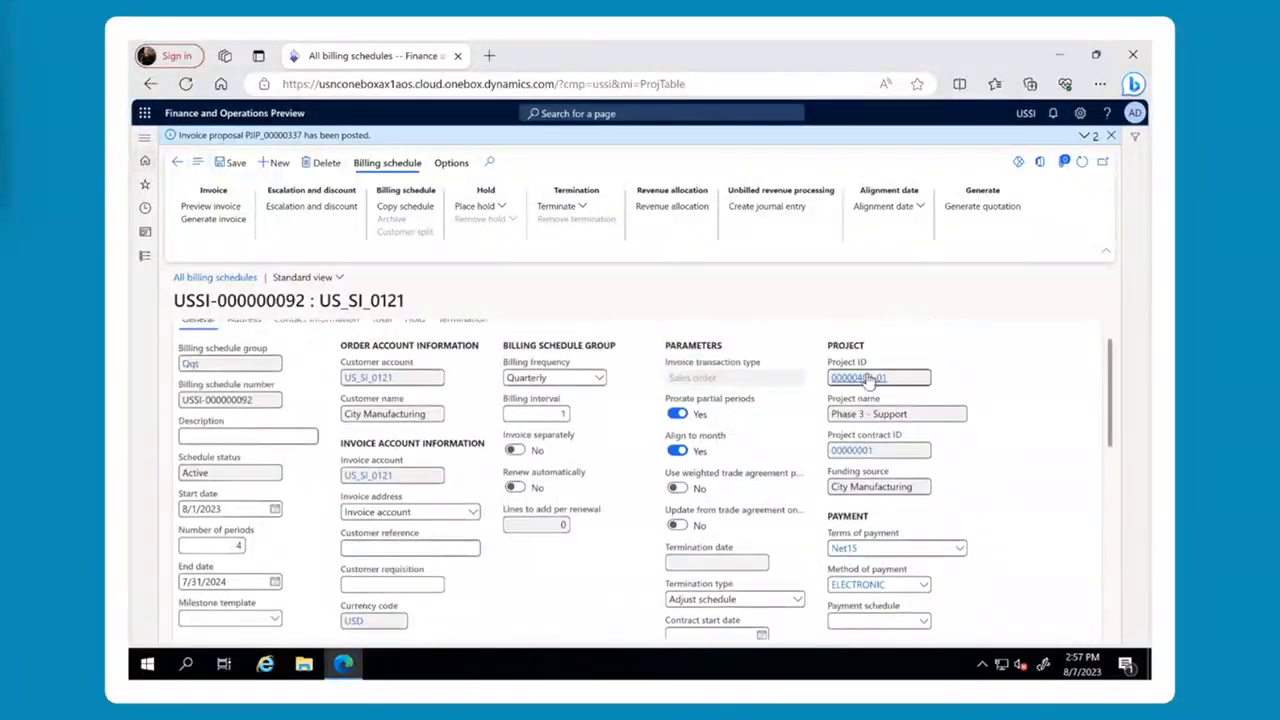
mouse_move(858, 385)
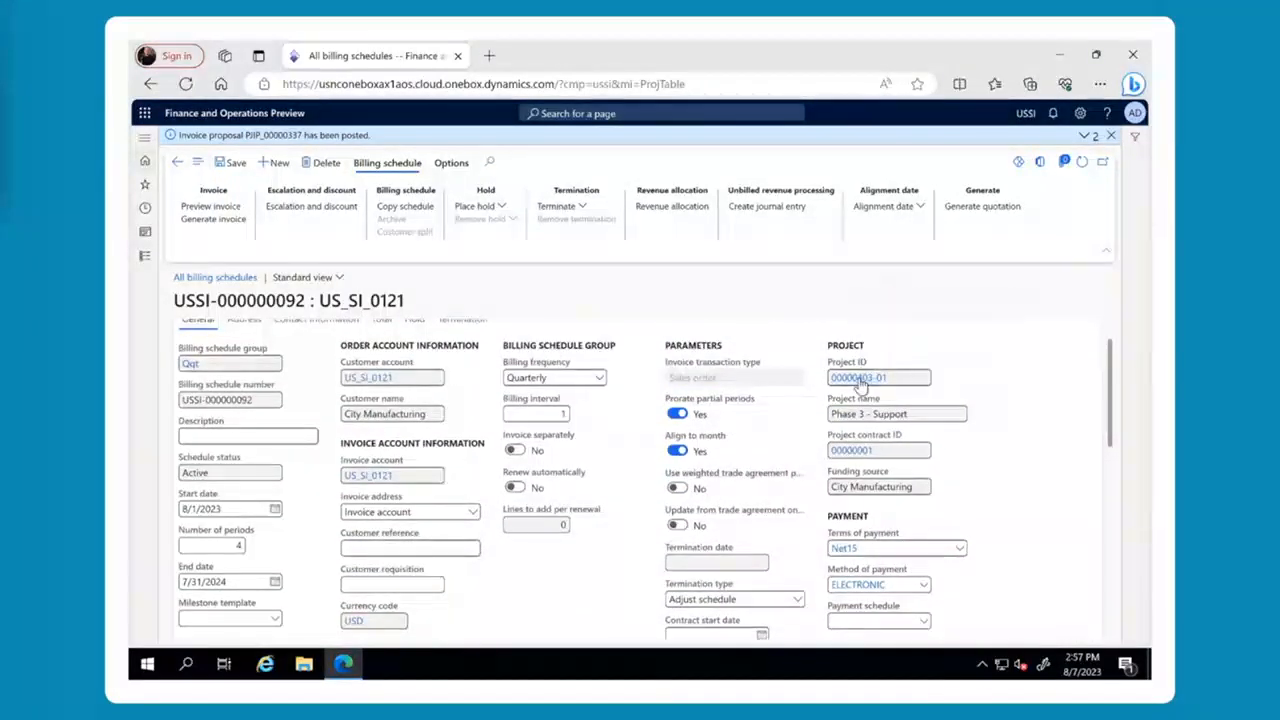
left_click(860, 379)
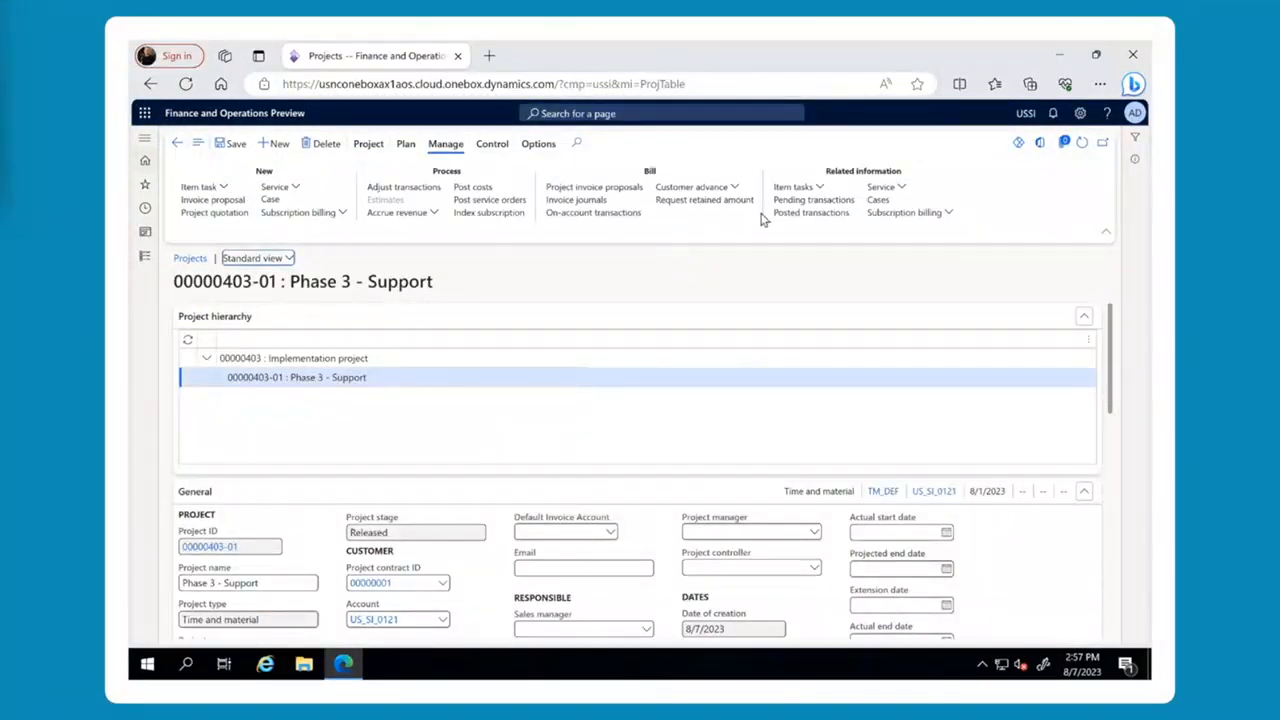
left_click(810, 212)
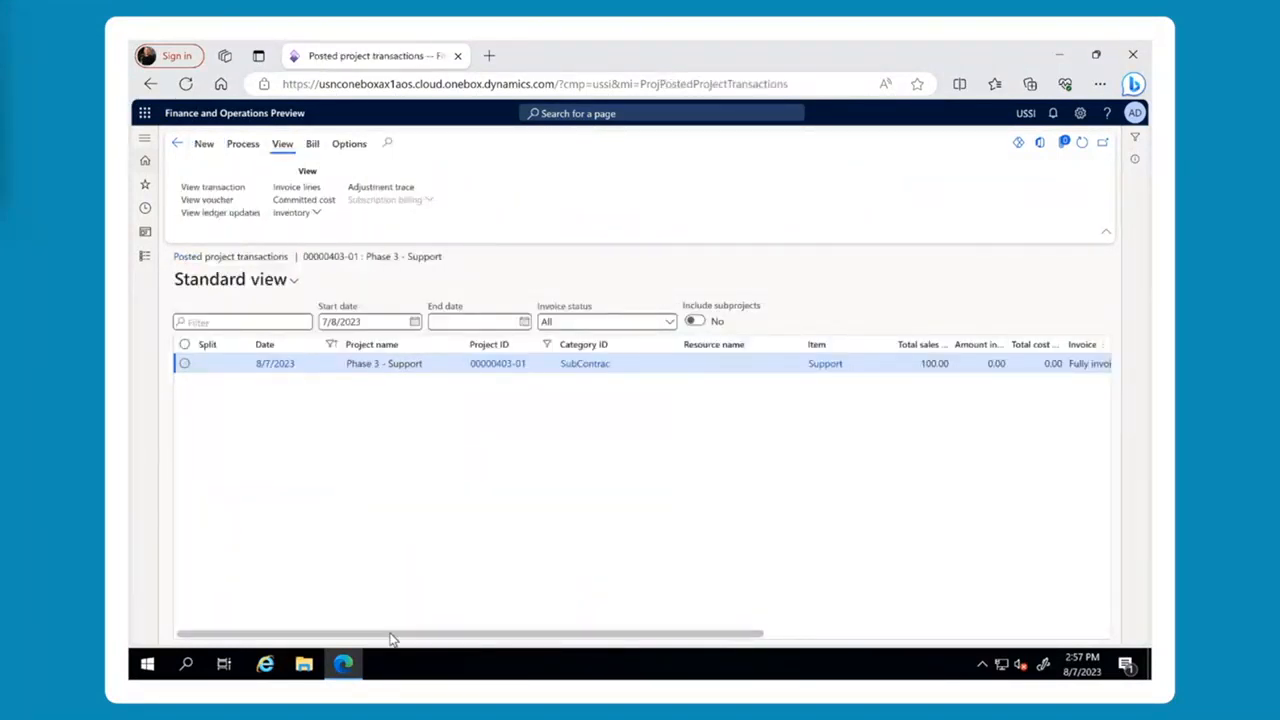
Review the posted Support transaction's invoice status and transaction type, view its voucher and return to the posted project transactions.
left_click_drag(398, 638, 586, 631)
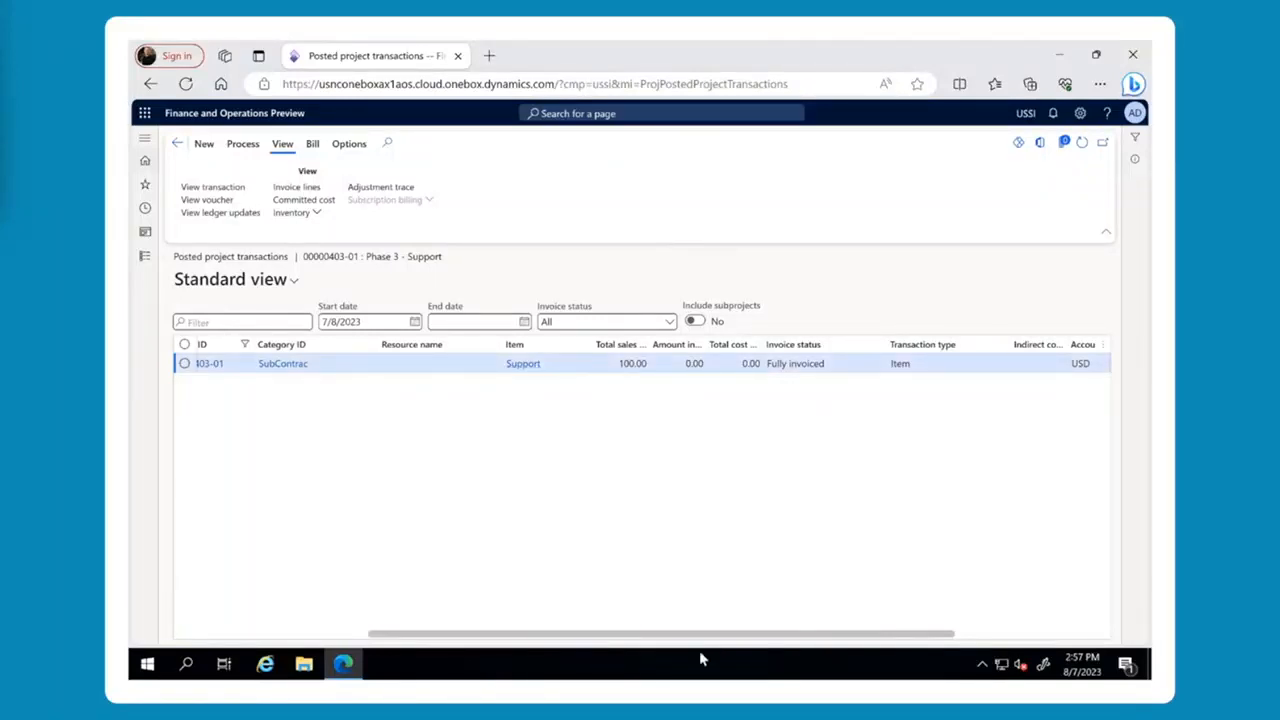
scroll(699, 650, "left", 5)
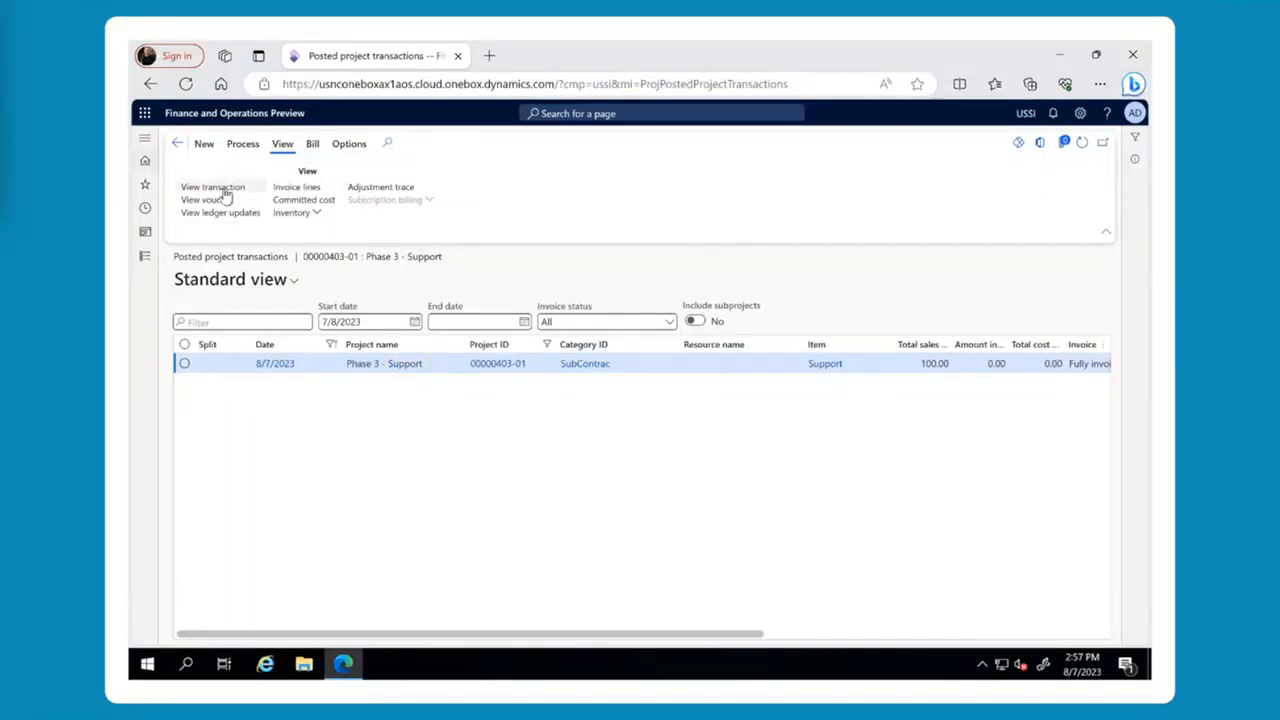
left_click(204, 201)
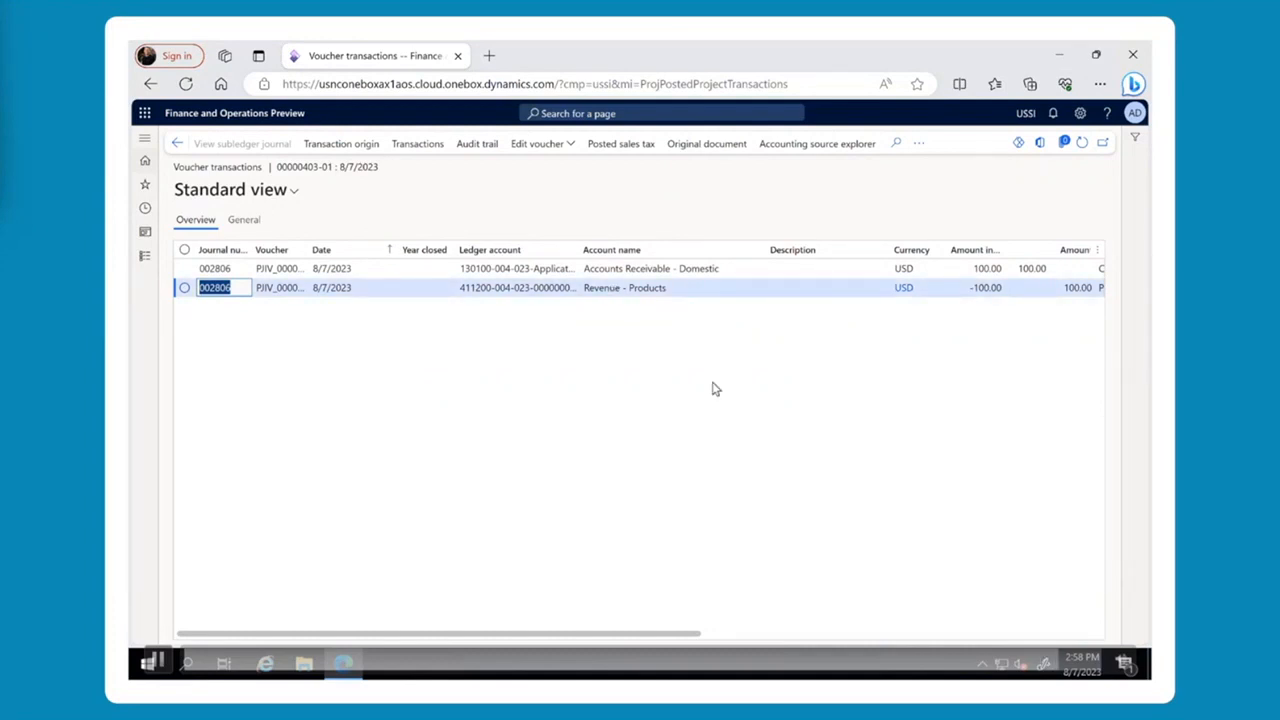
left_click(178, 145)
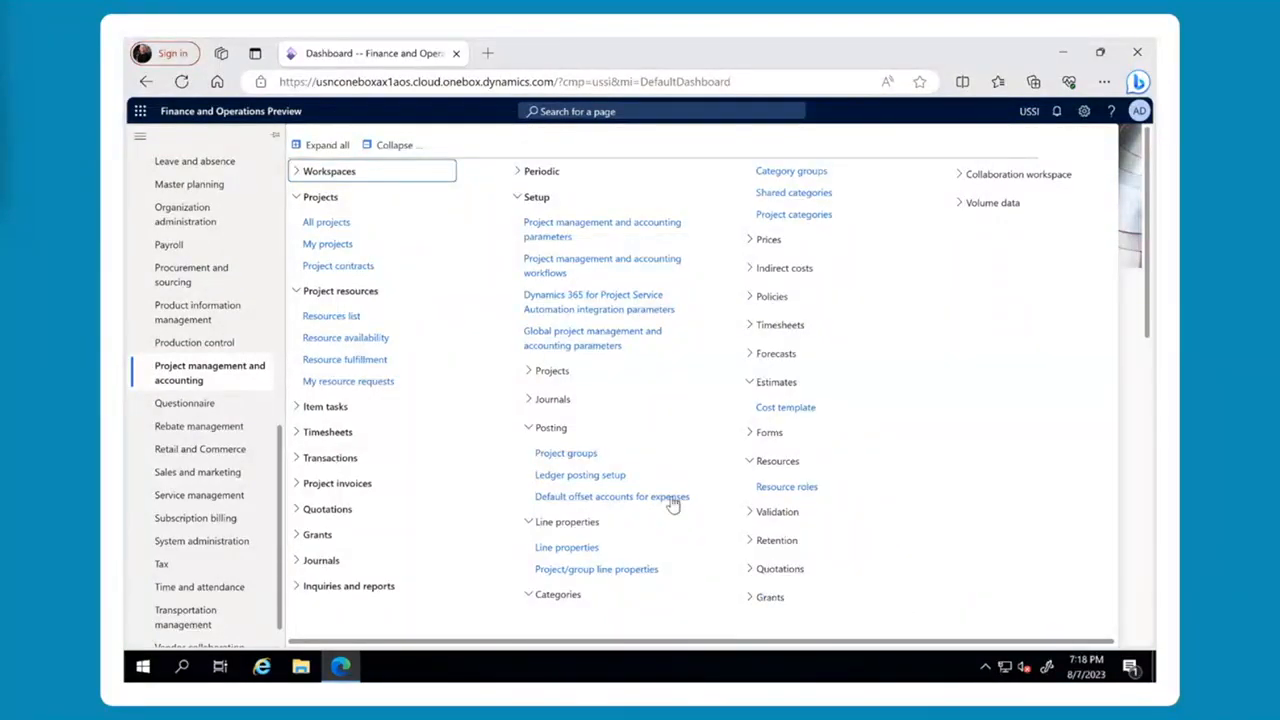
Open the TM_DEF project group for editing and inspect the available options for posting hour costs.
left_click(560, 453)
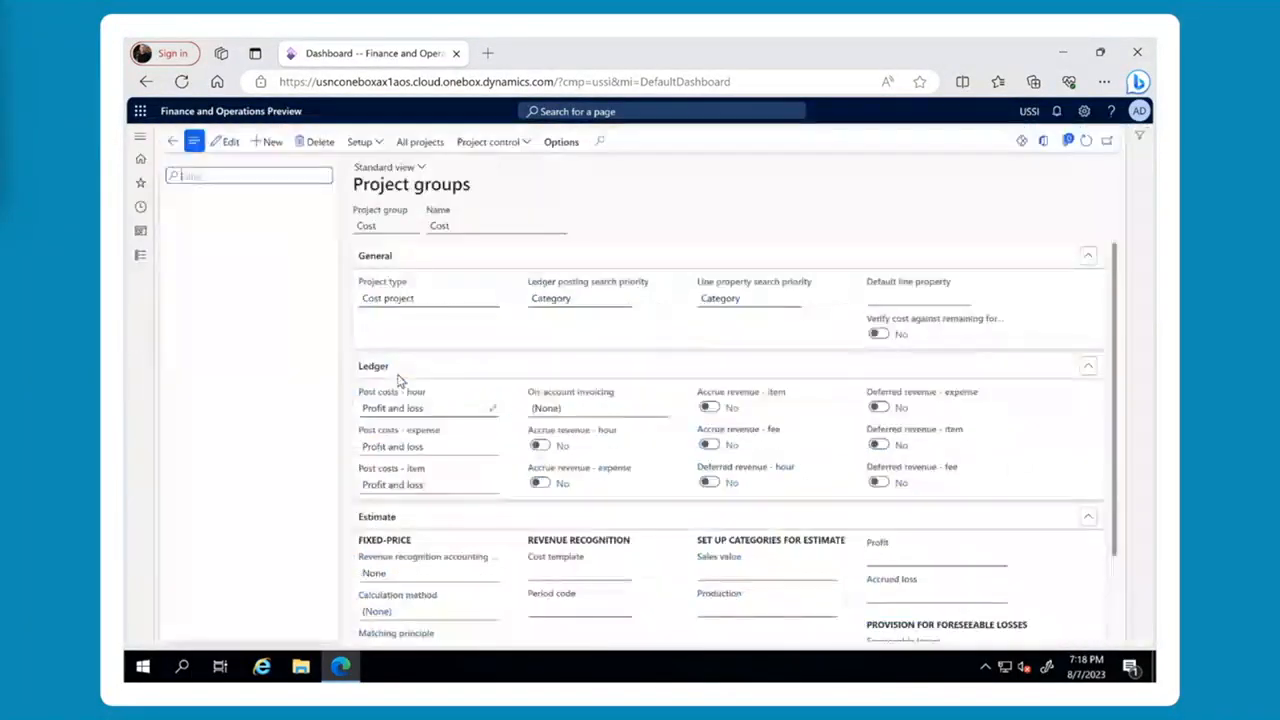
left_click(200, 575)
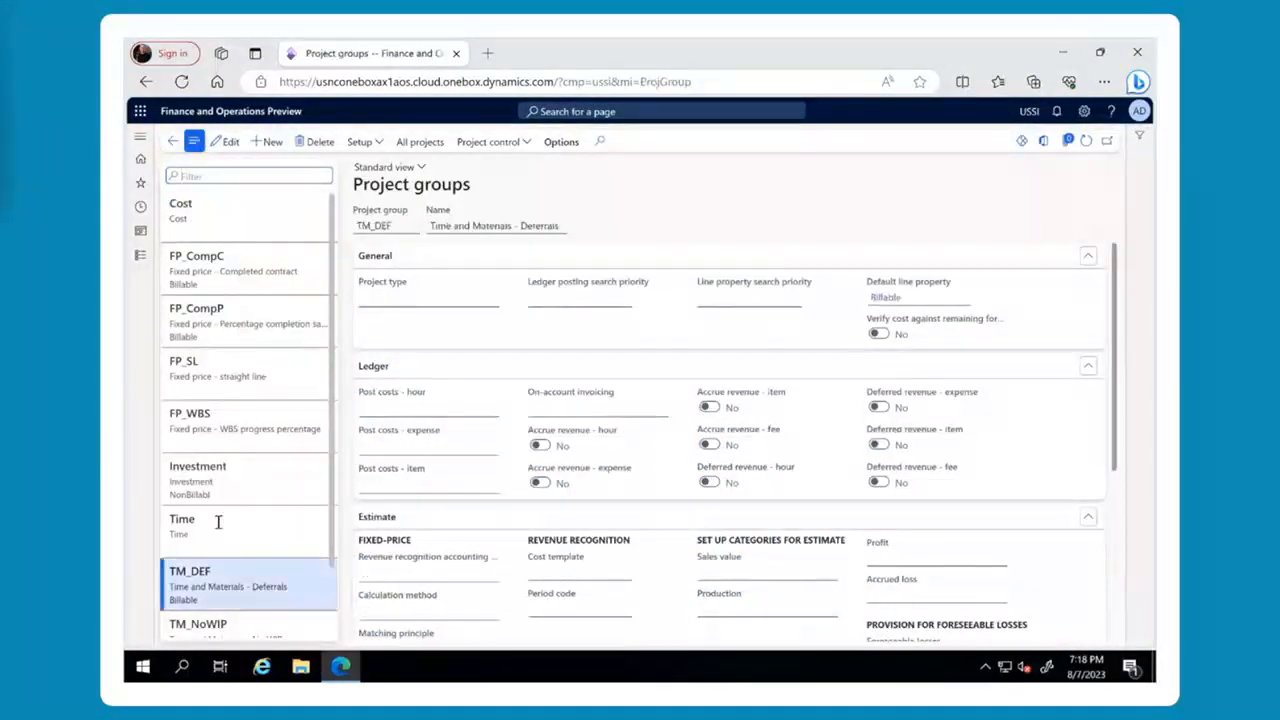
left_click(226, 143)
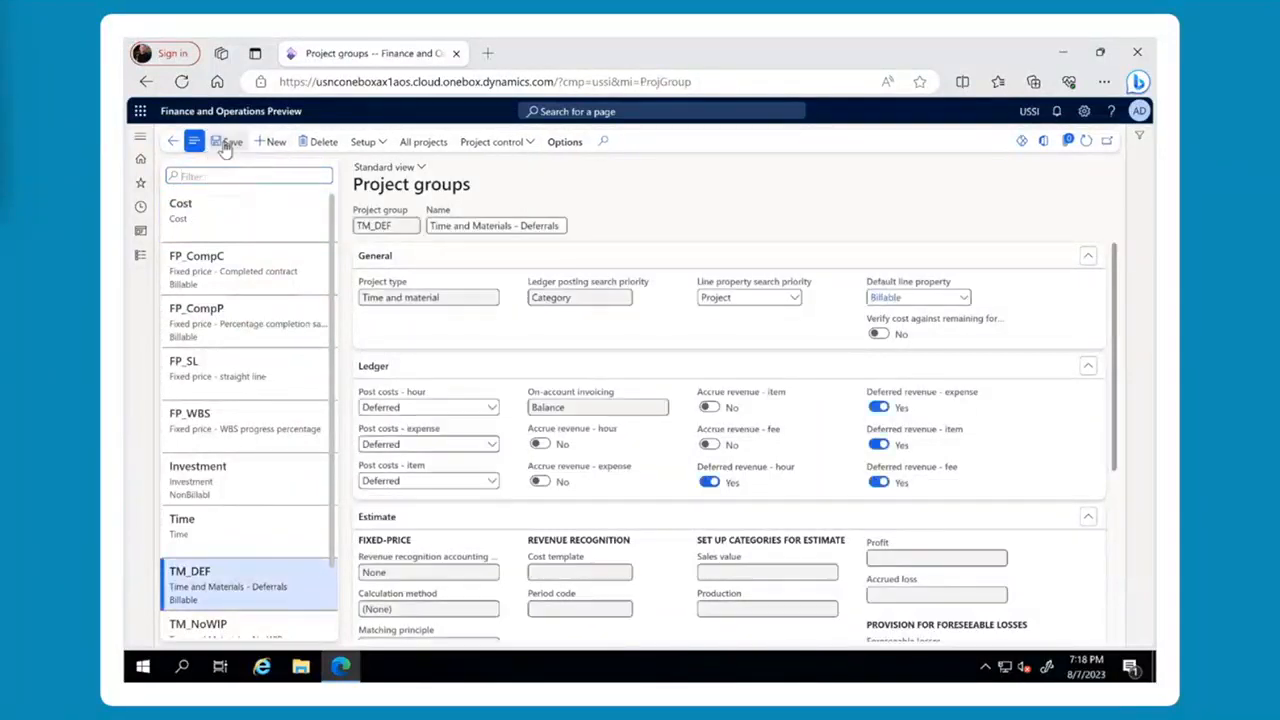
left_click(492, 408)
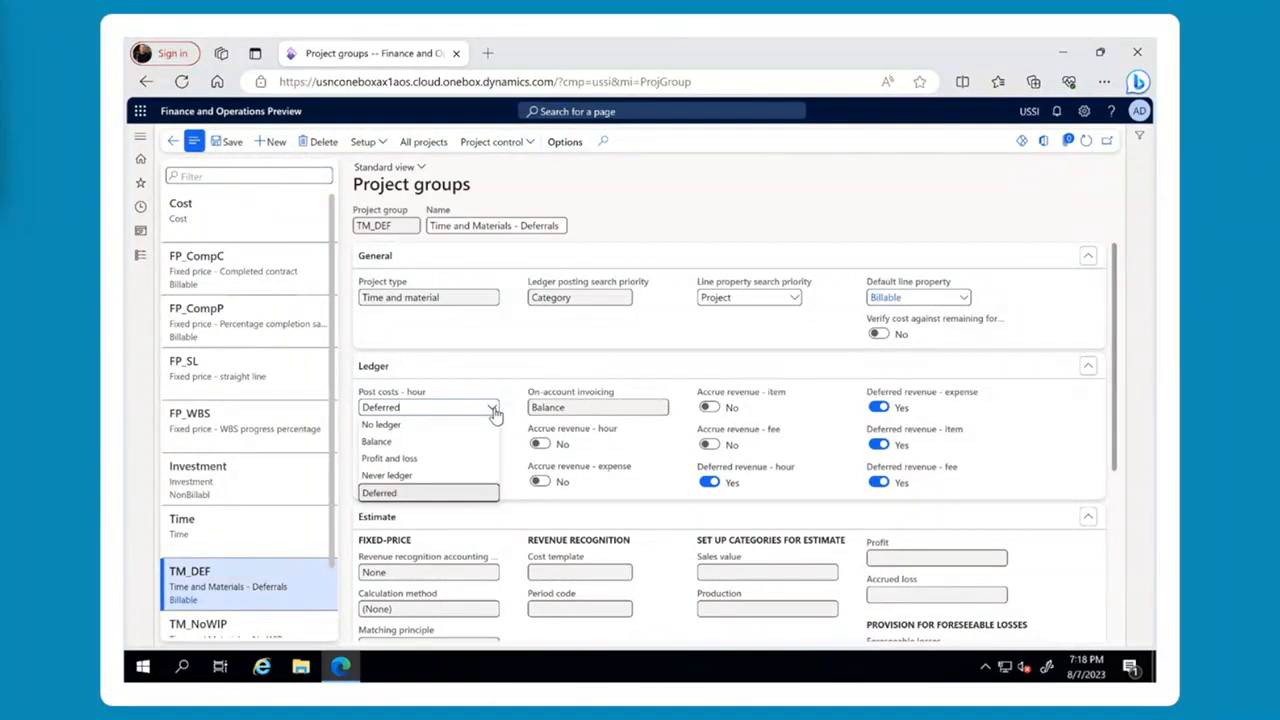
left_click(492, 409)
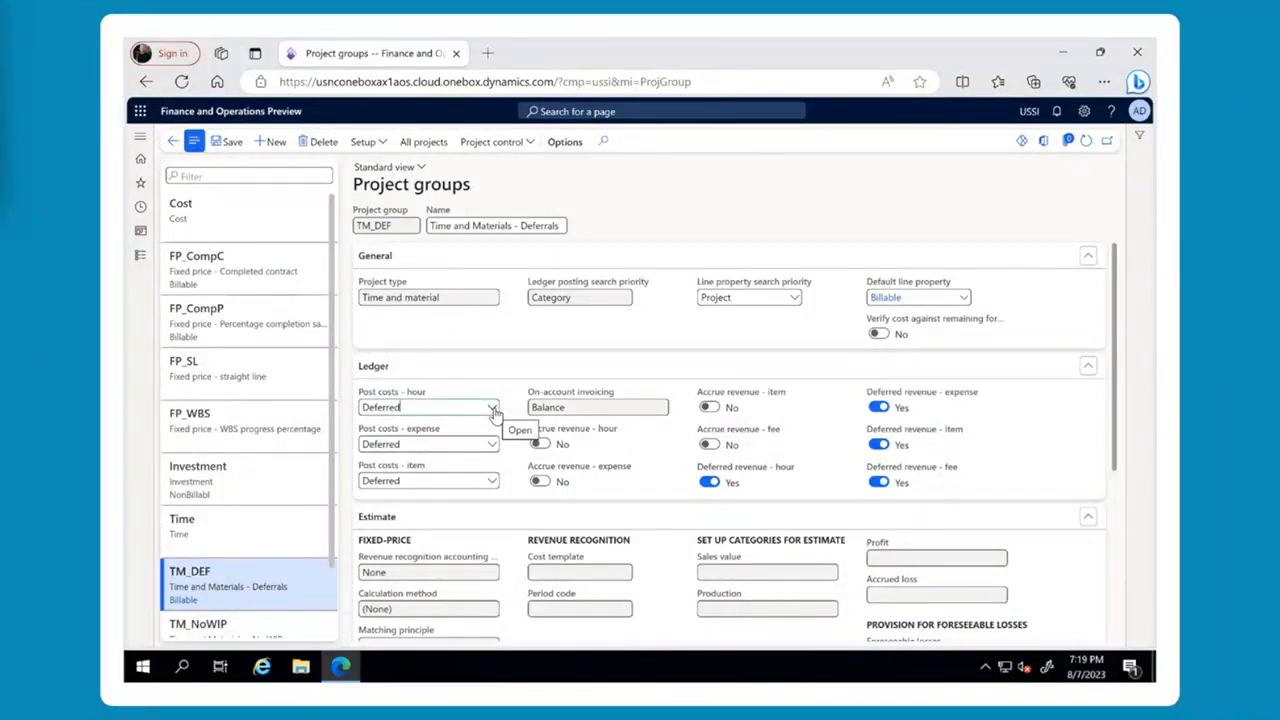
Open the Implementation project from the list of all projects and select its Phase 1 - Prototype subproject.
left_click(140, 255)
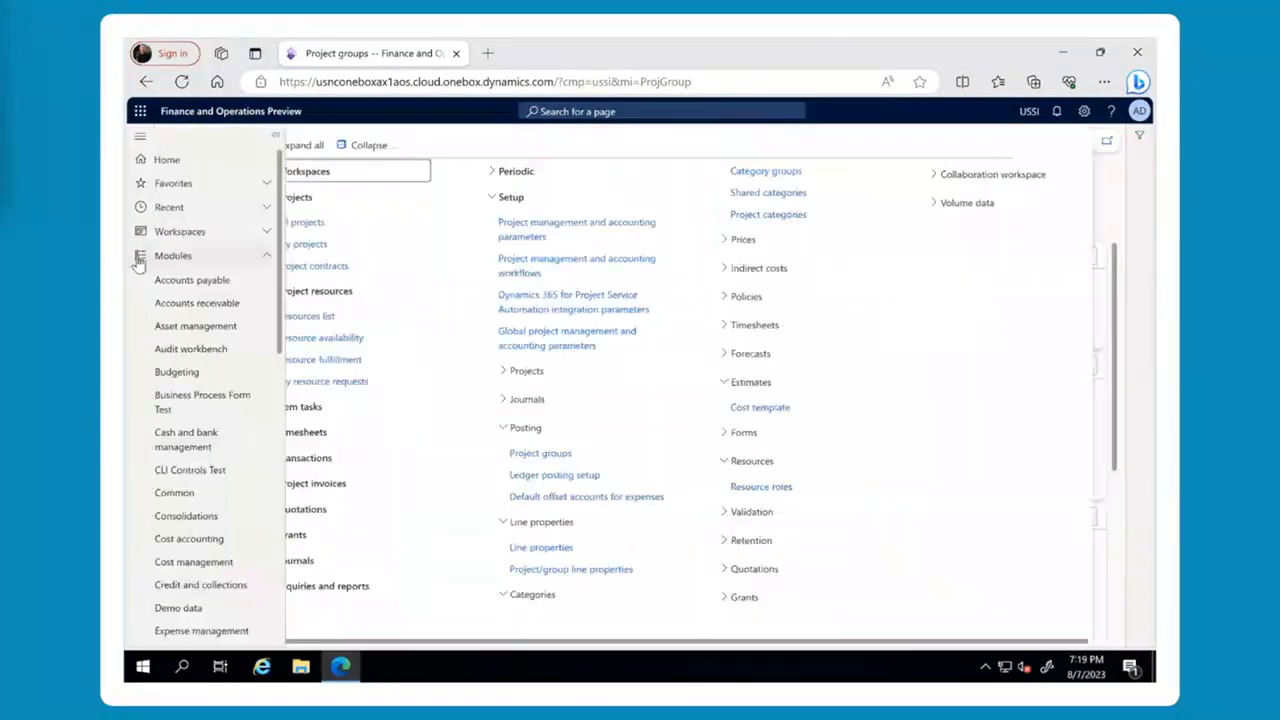
left_click(333, 228)
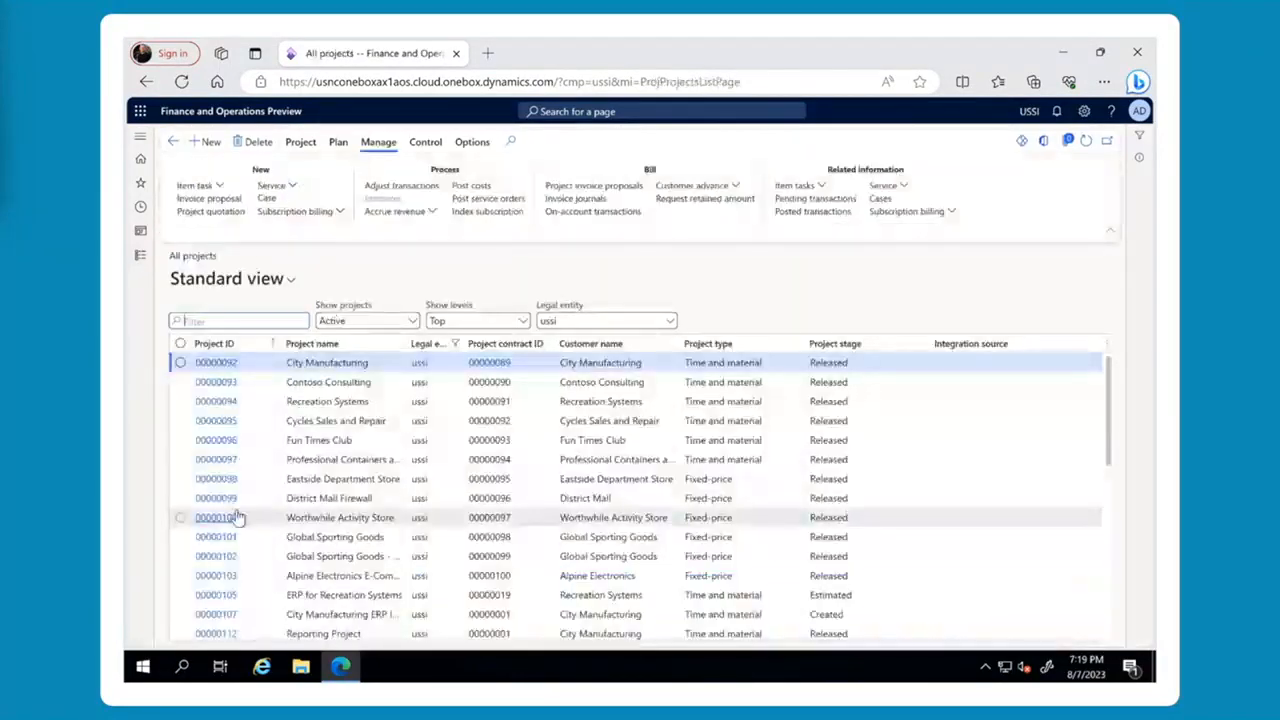
scroll(237, 517, "down", 3)
scroll(225, 527, "down", 5)
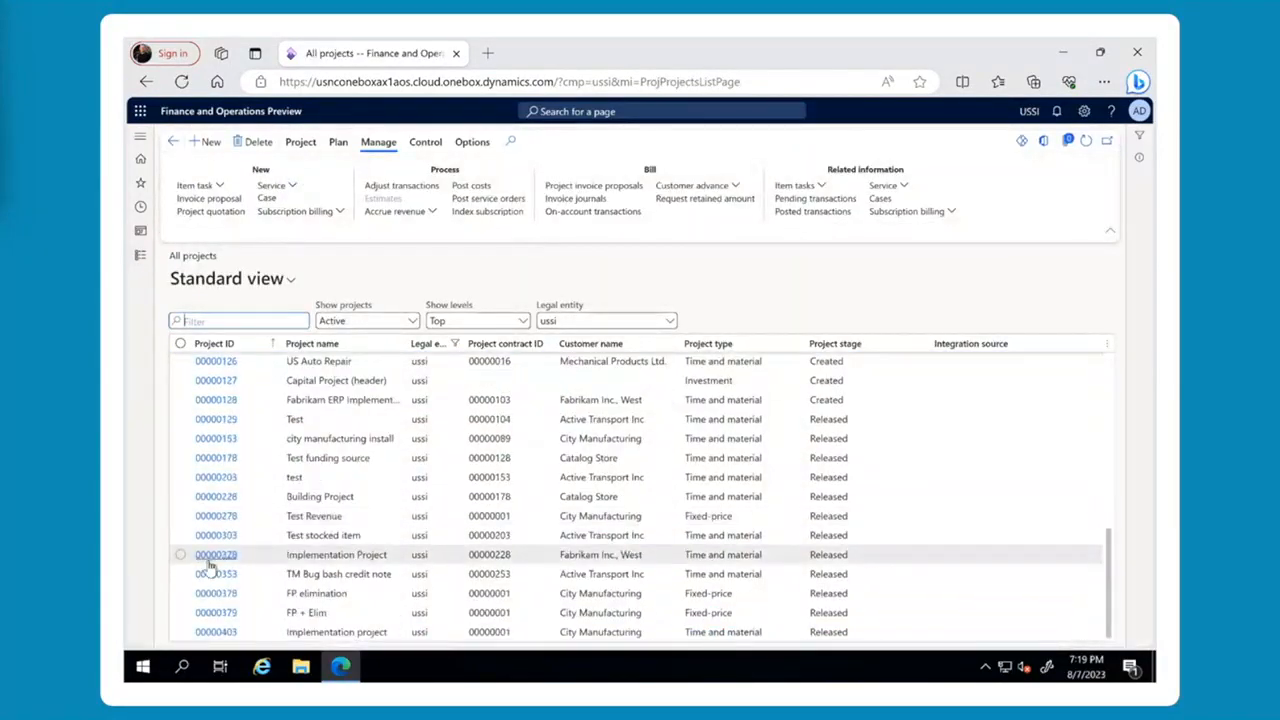
left_click(207, 639)
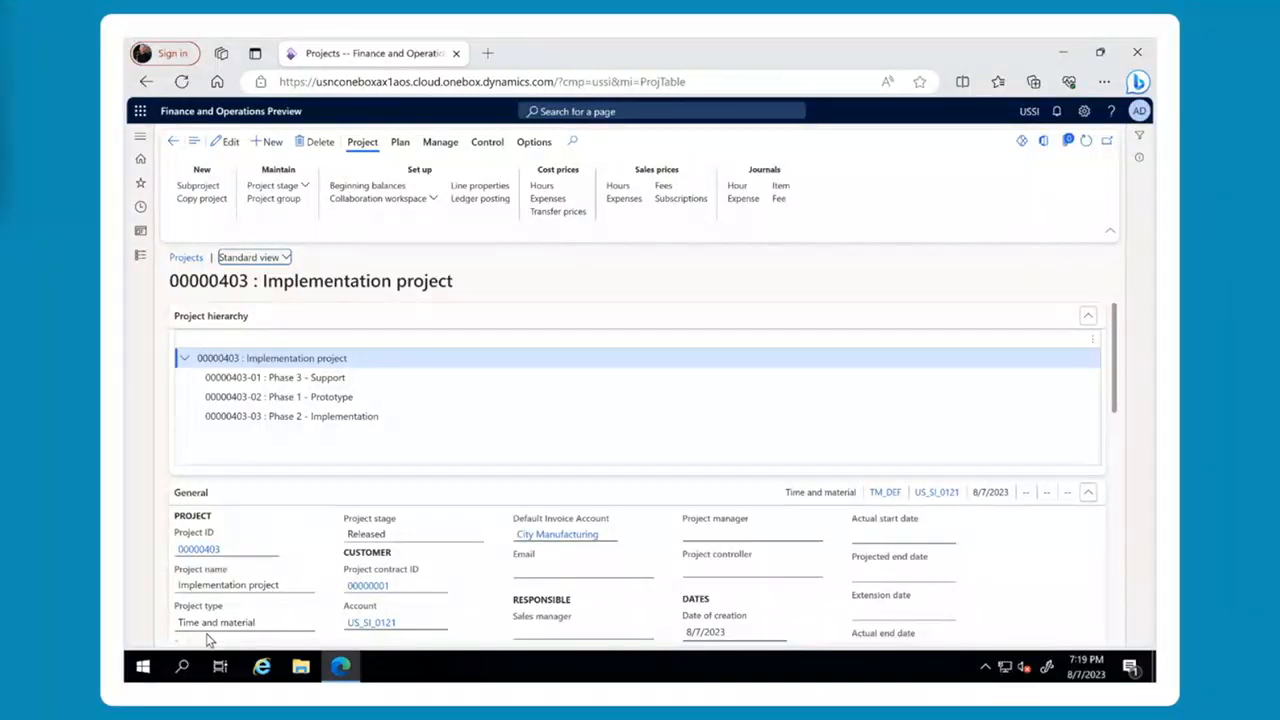
left_click(302, 397)
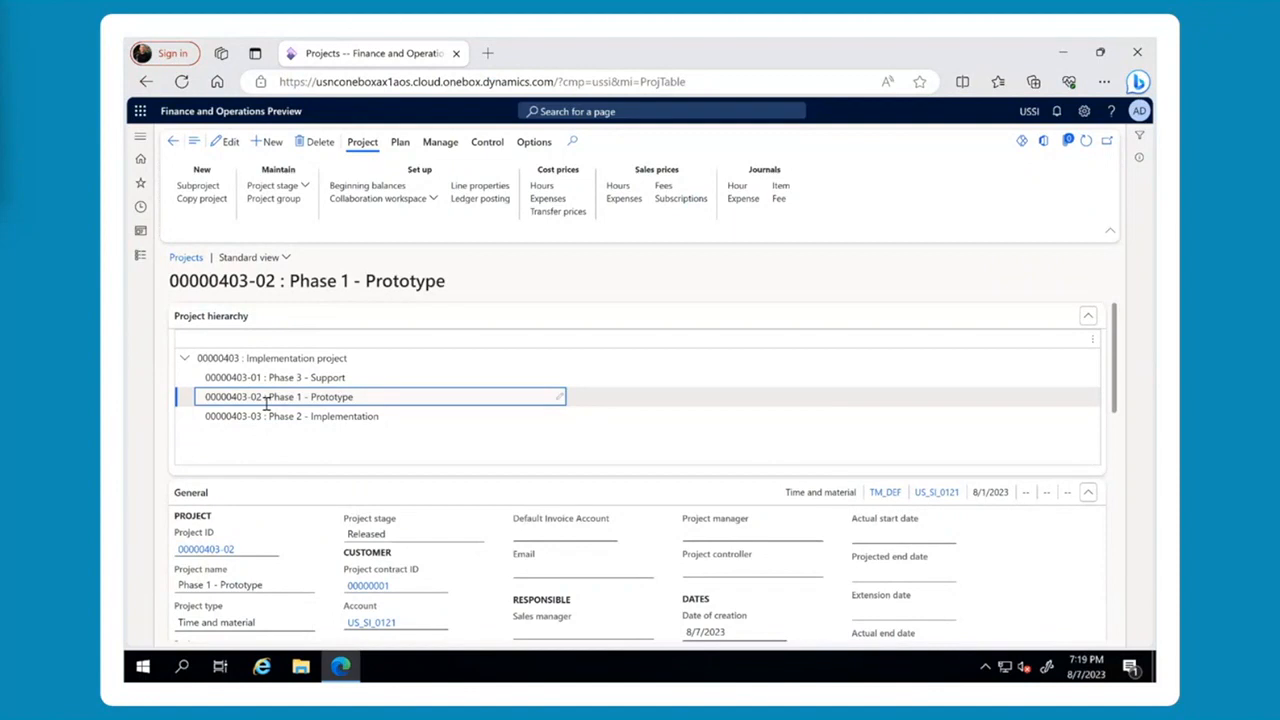
Add Phase 1 - Prototype to the selected projects of the Time and material billing rule in the linked project contract.
left_click(369, 589)
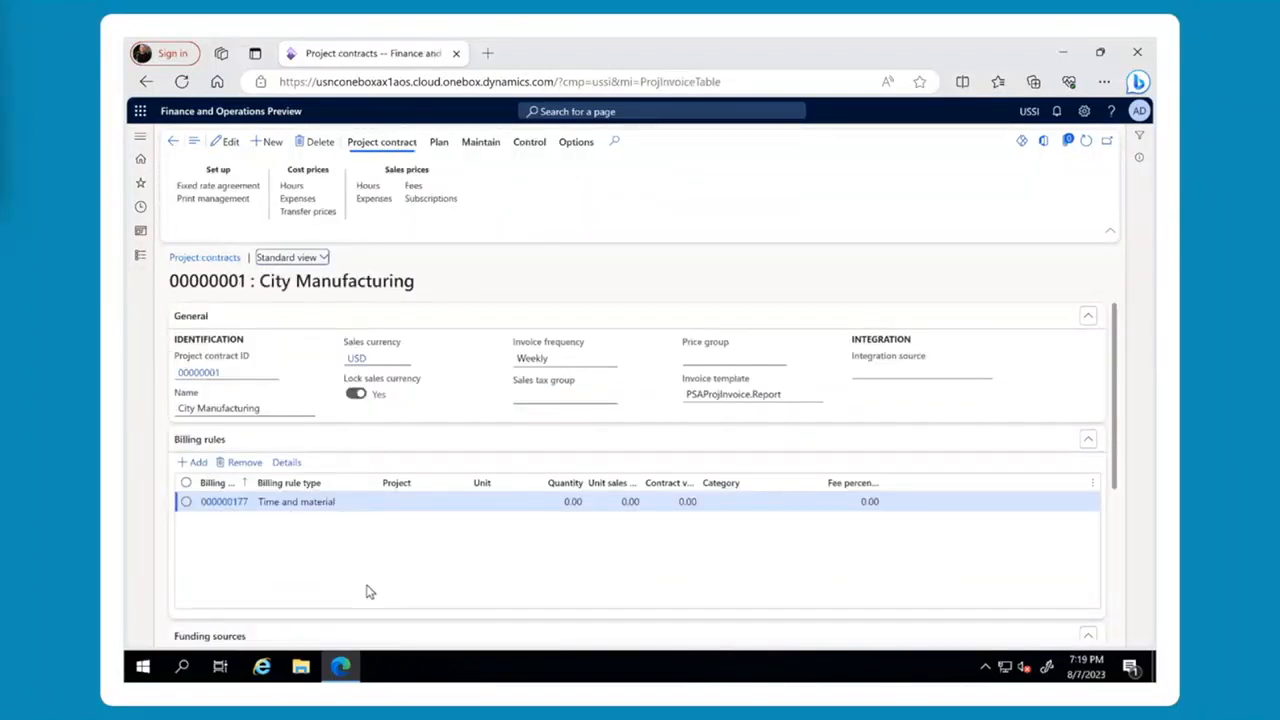
left_click(287, 462)
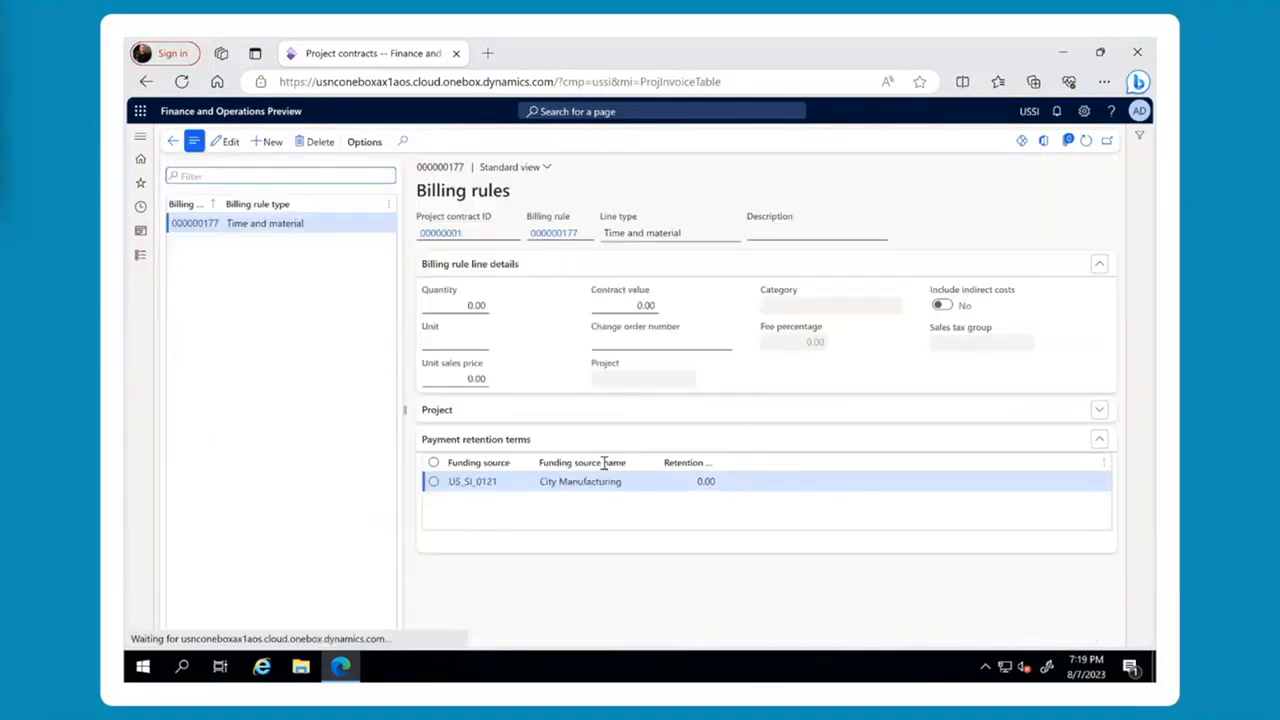
left_click(481, 421)
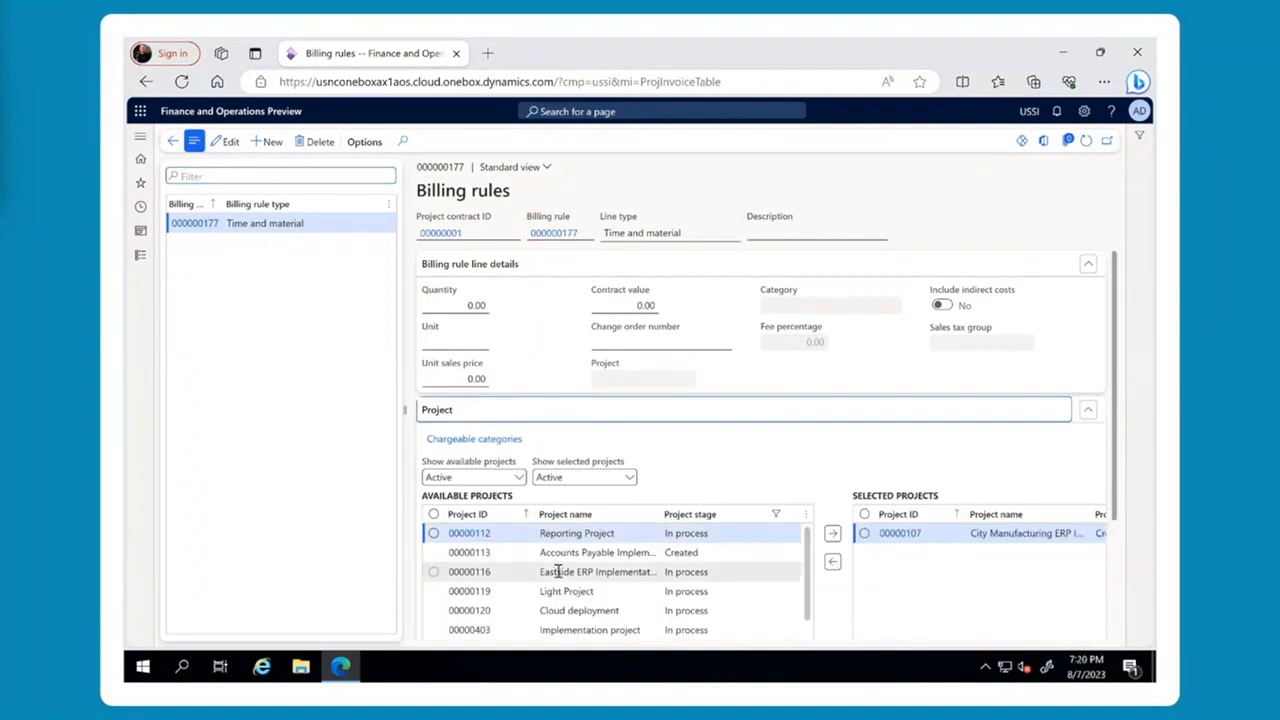
scroll(553, 583, "down", 2)
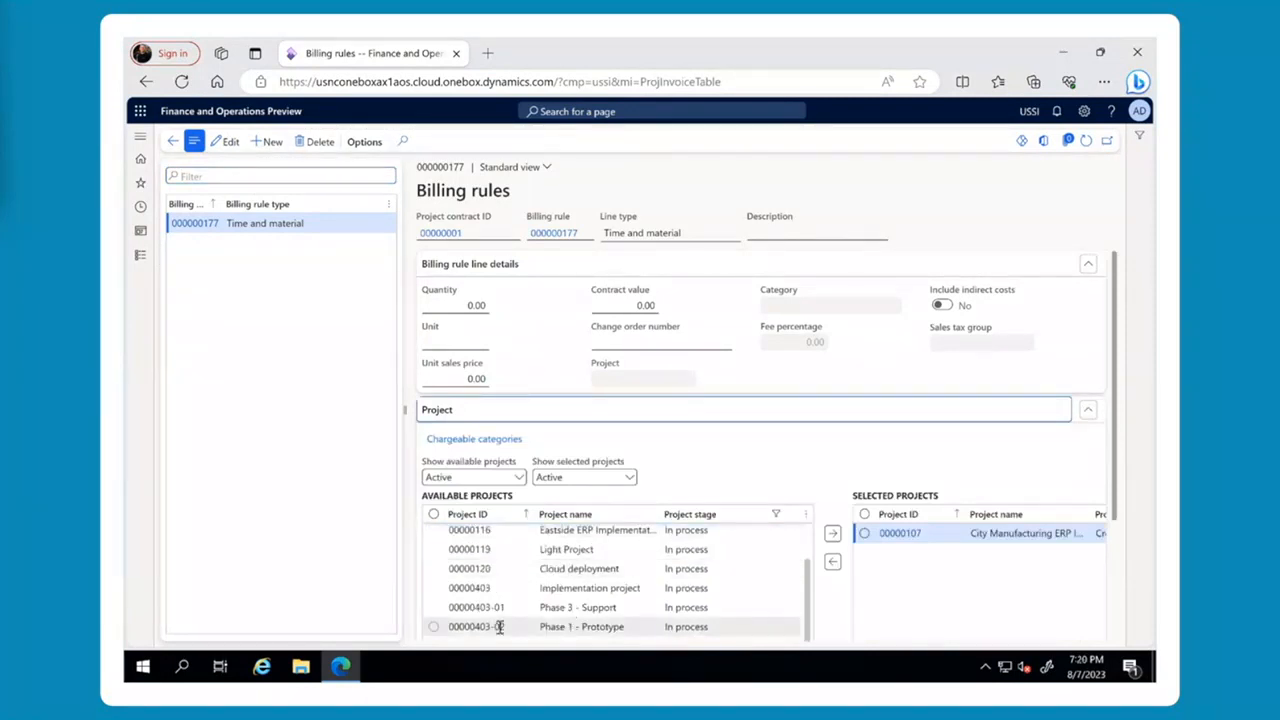
left_click(435, 628)
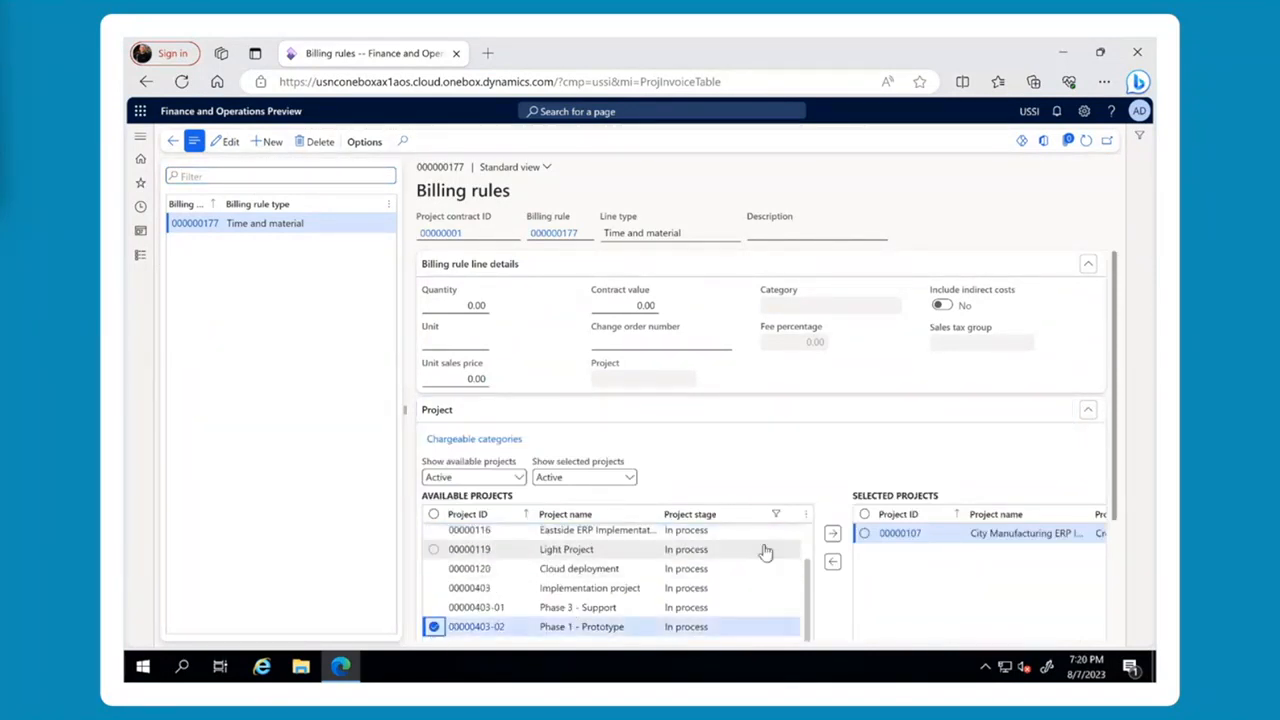
left_click(832, 536)
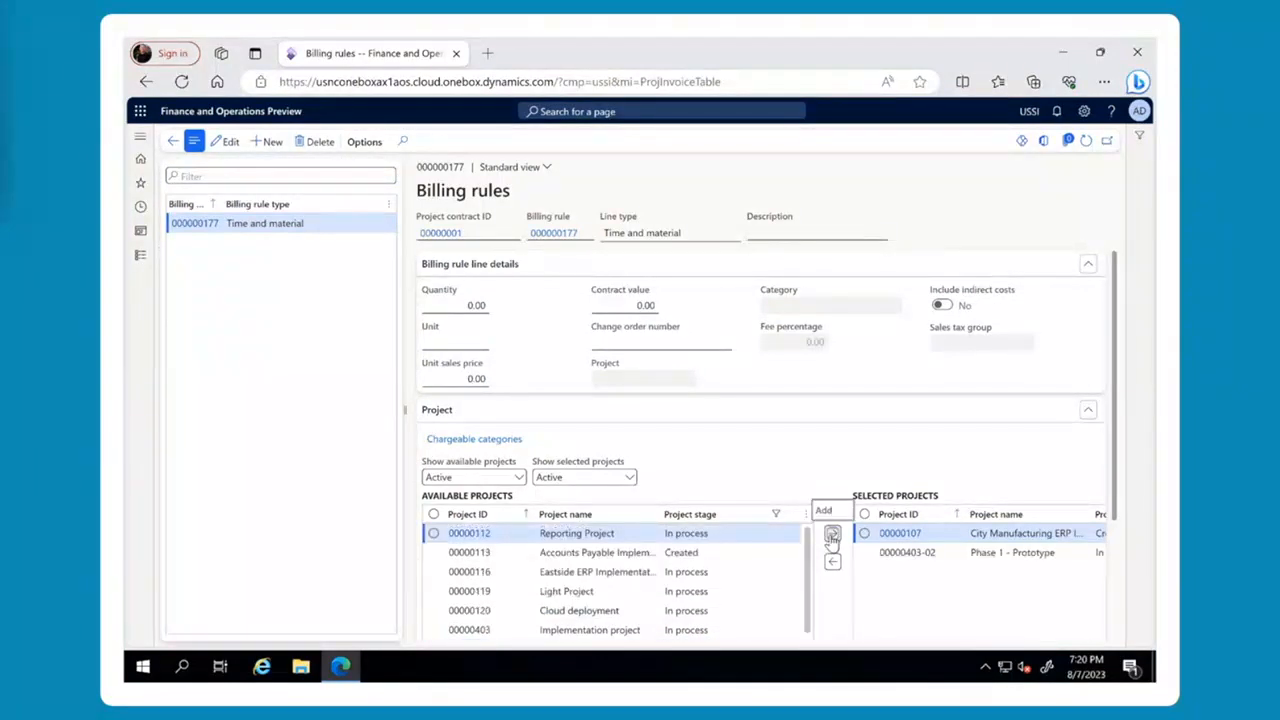
Make all available categories chargeable for the City Manufacturing ERP project under the billing rule, and return to the project contract.
left_click(500, 442)
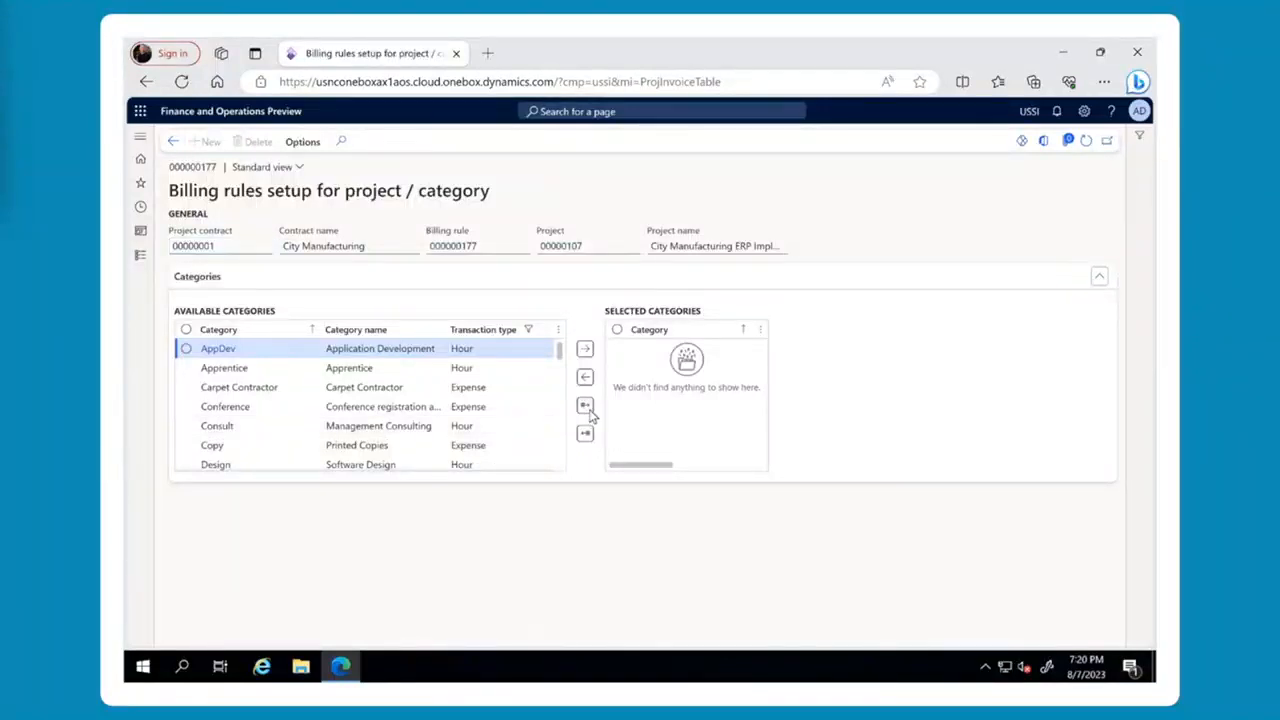
left_click(586, 407)
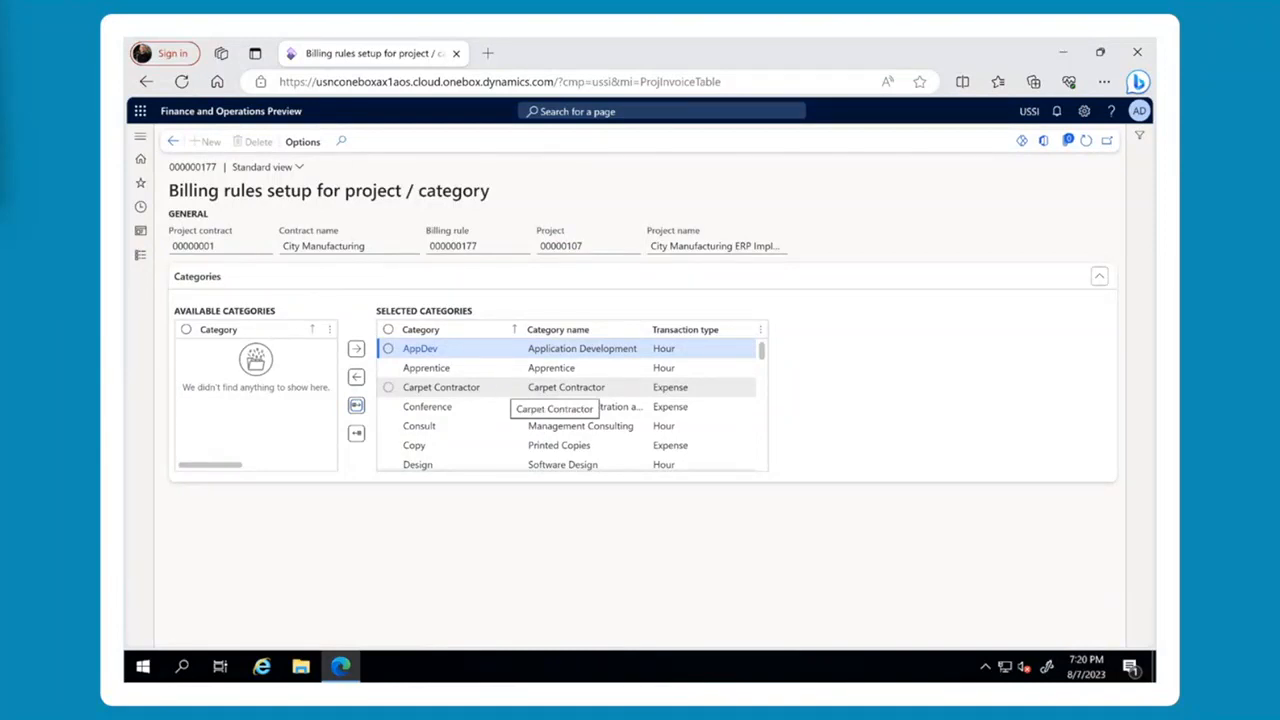
left_click(172, 143)
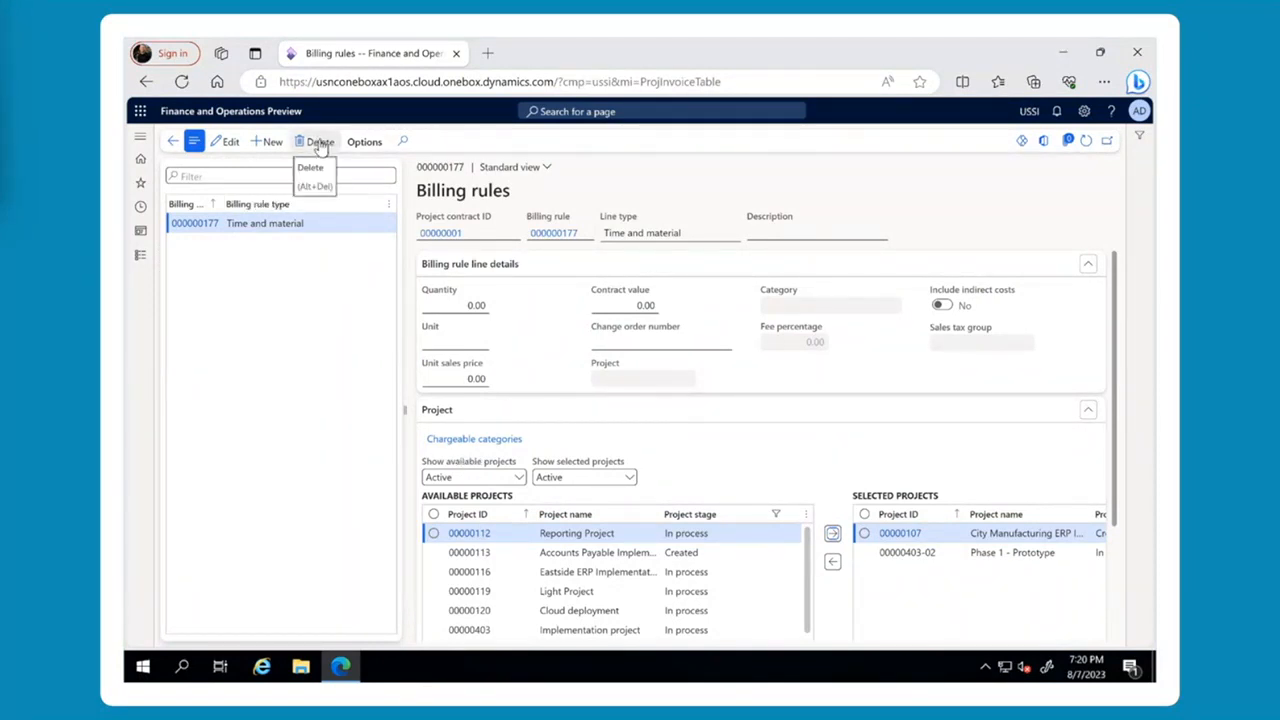
left_click(170, 142)
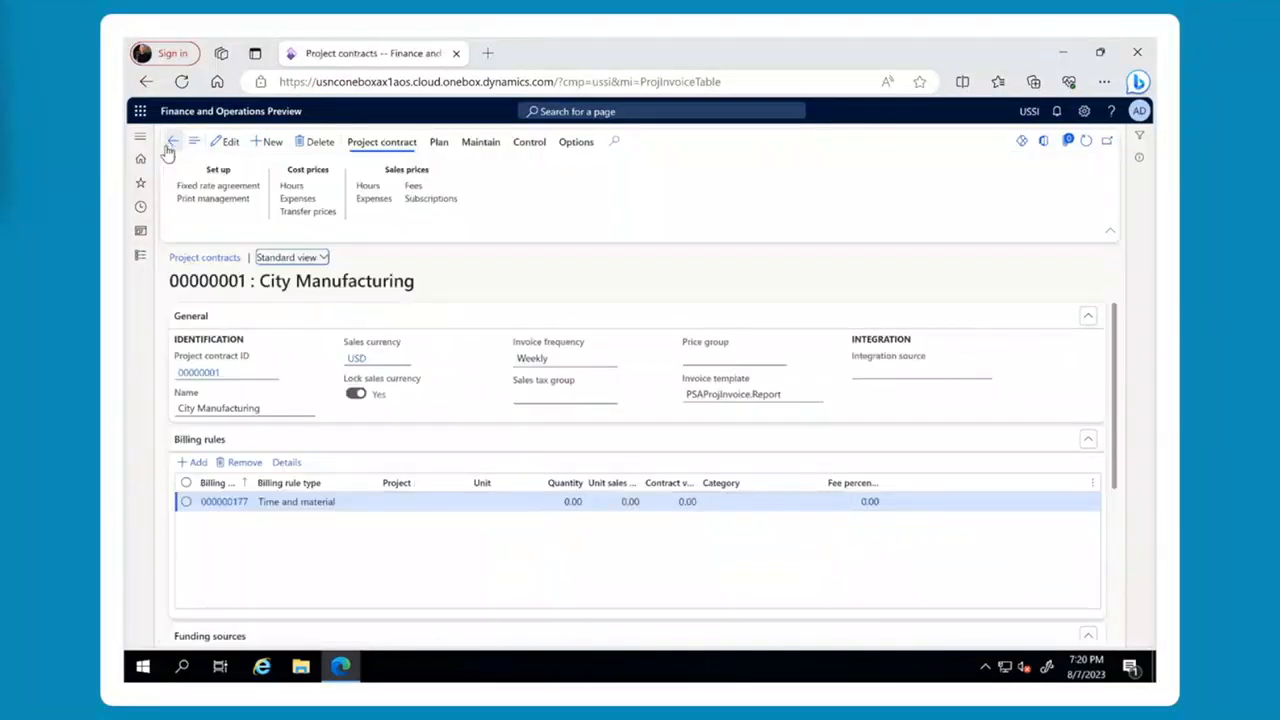
left_click(245, 463)
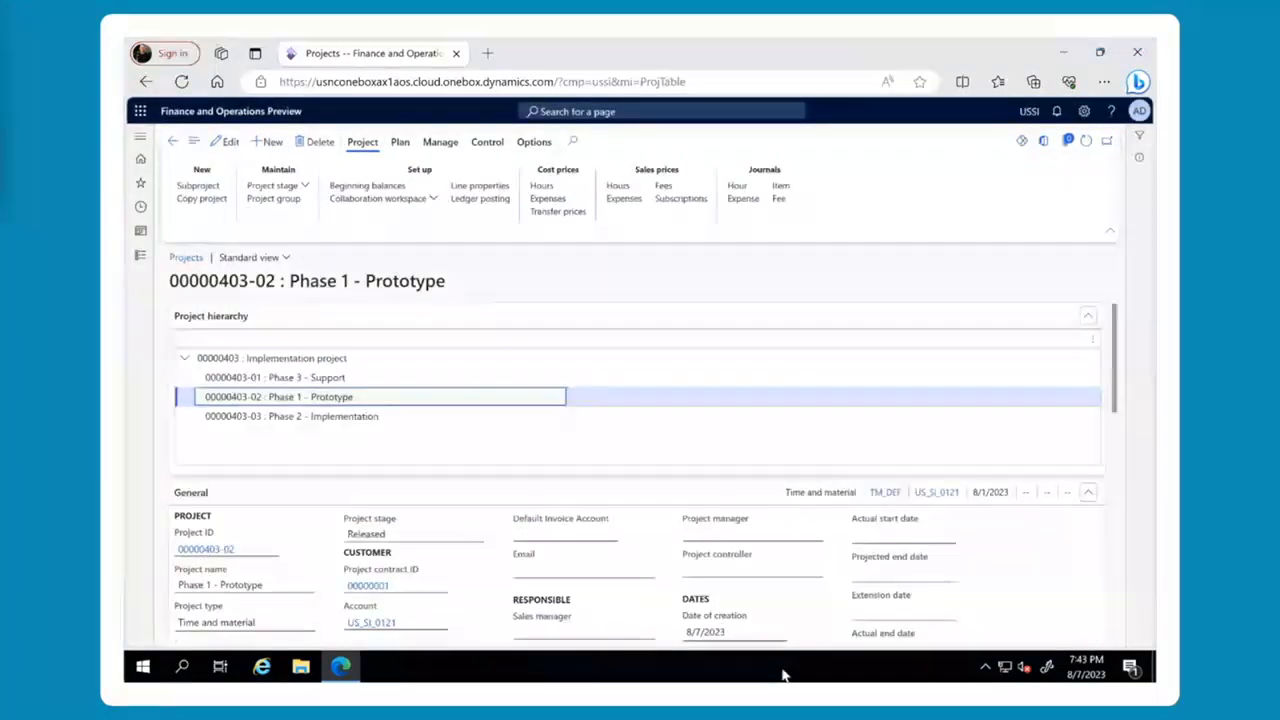
Create a new hour journal for the Phase 1 - Prototype project and open its journal lines.
left_click(738, 188)
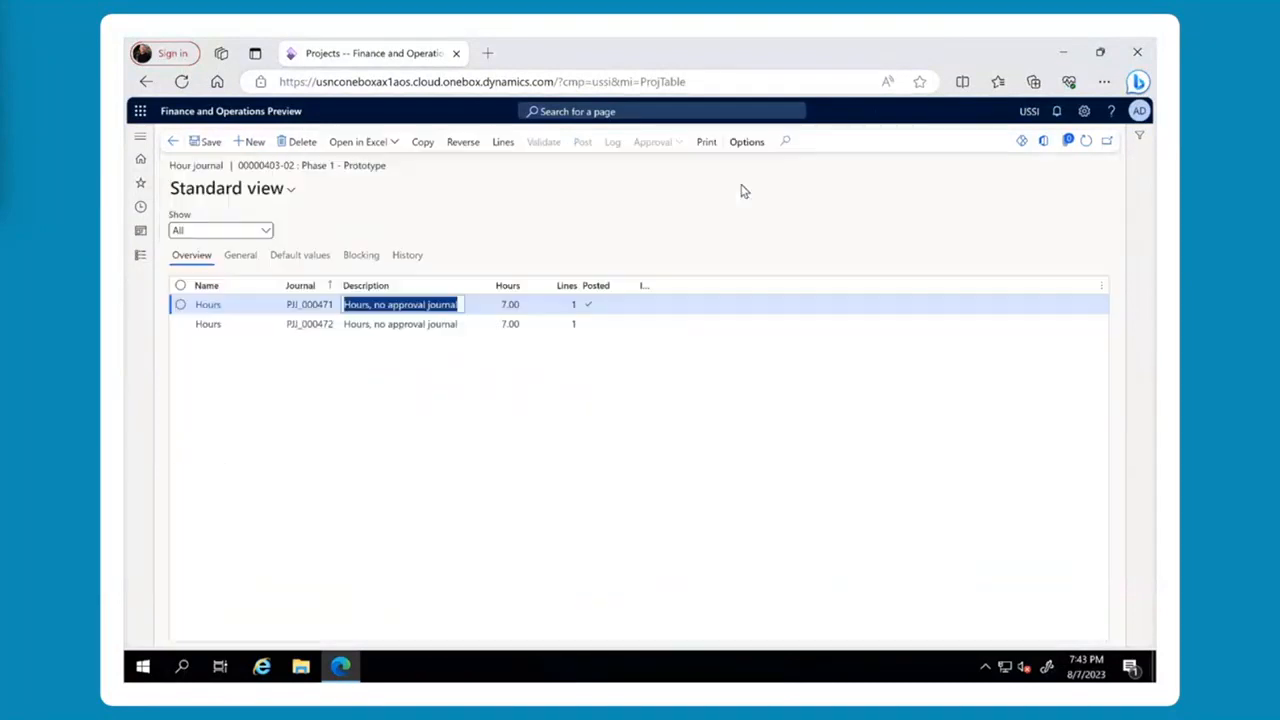
left_click(254, 143)
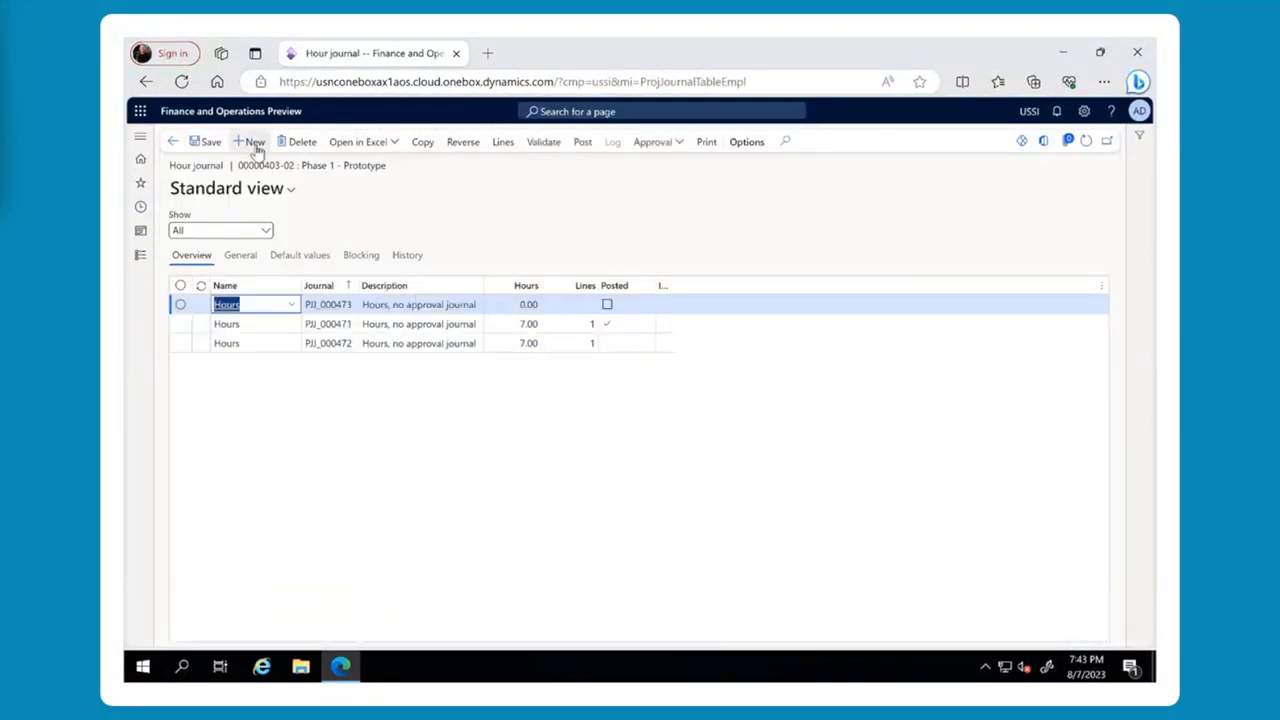
left_click(503, 142)
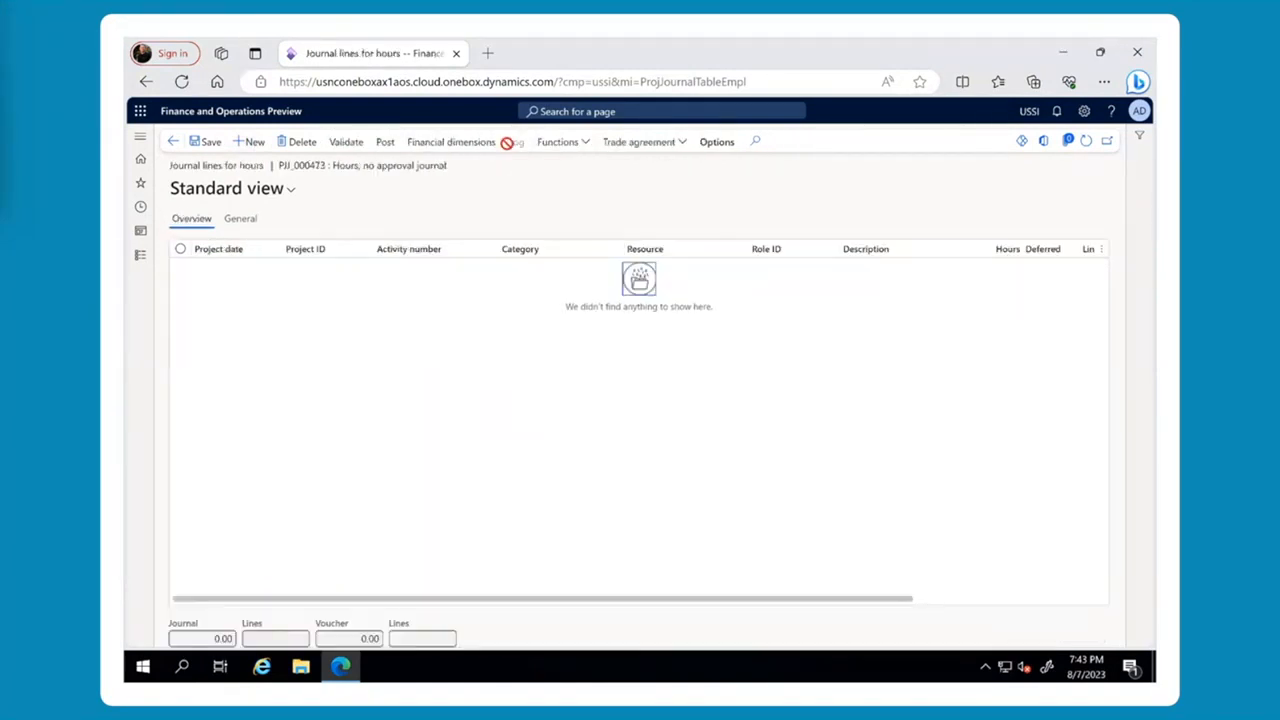
Add a journal line for the project with 7 hours and mark it as deferred.
left_click(260, 153)
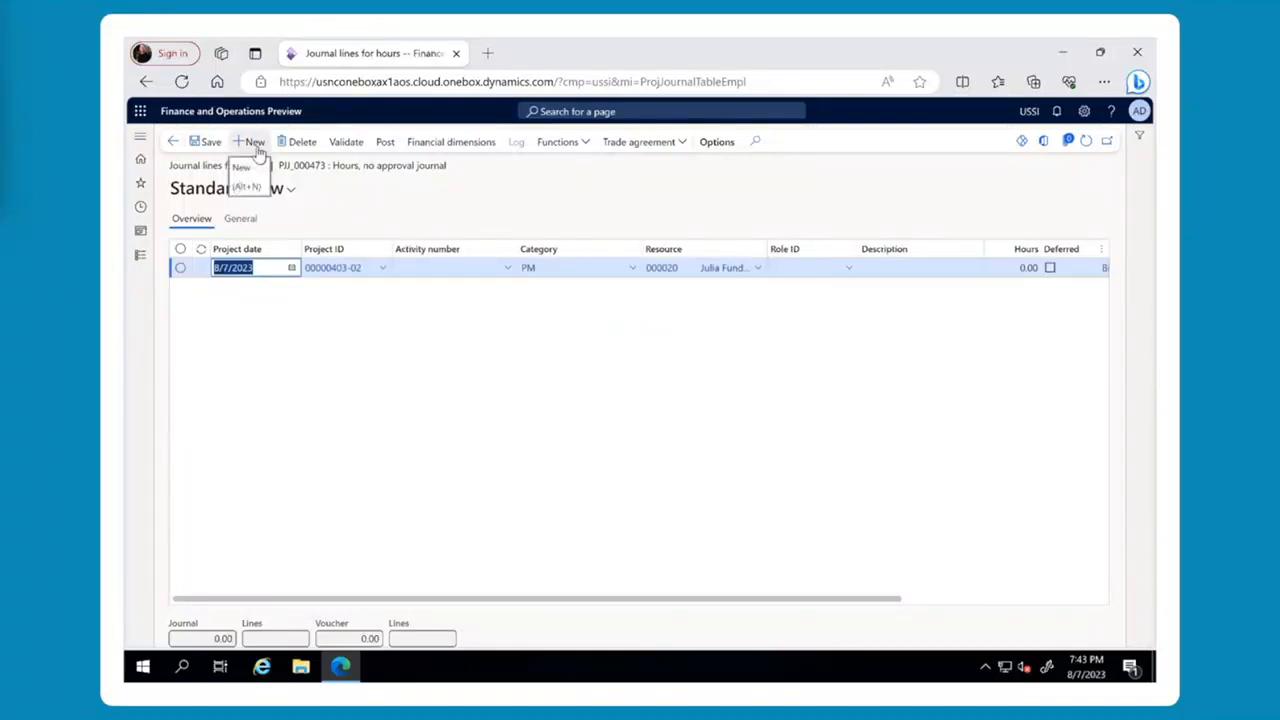
key("Tab")
key("Tab")
key("Tab")
key("Tab")
key("Tab")
key("Tab")
key("Tab")
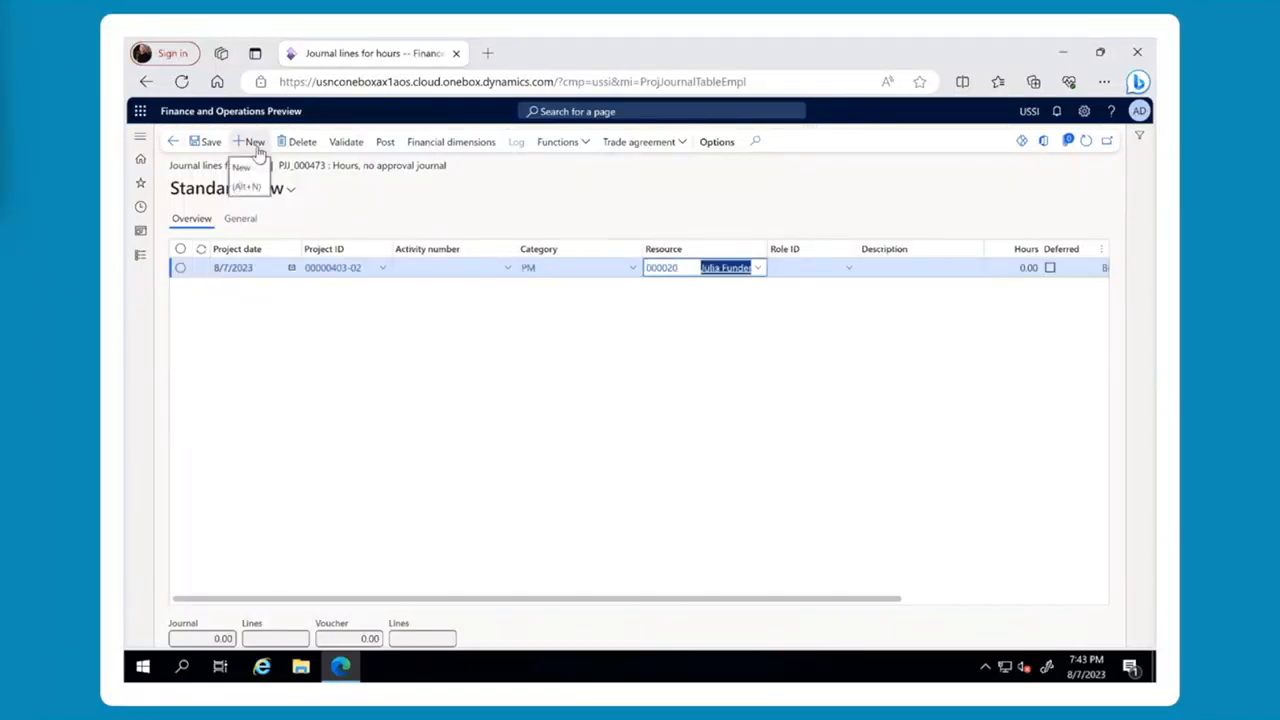
type("7")
key("Tab")
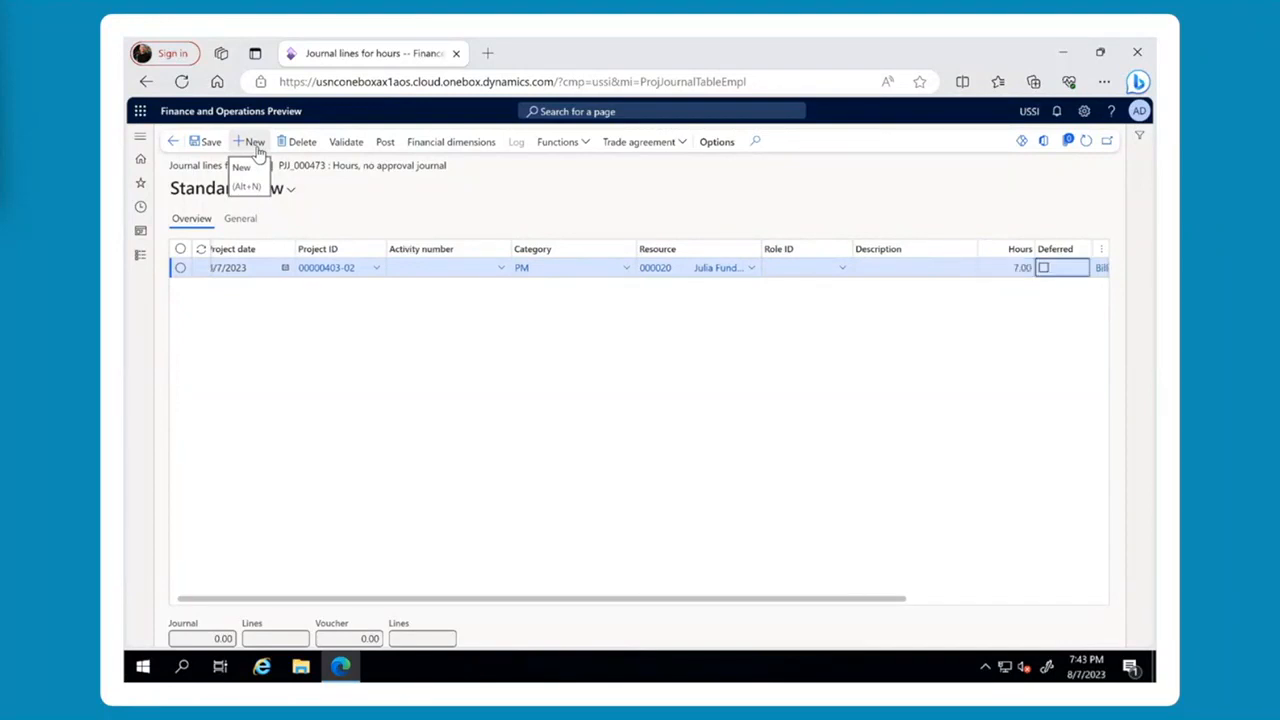
key("space")
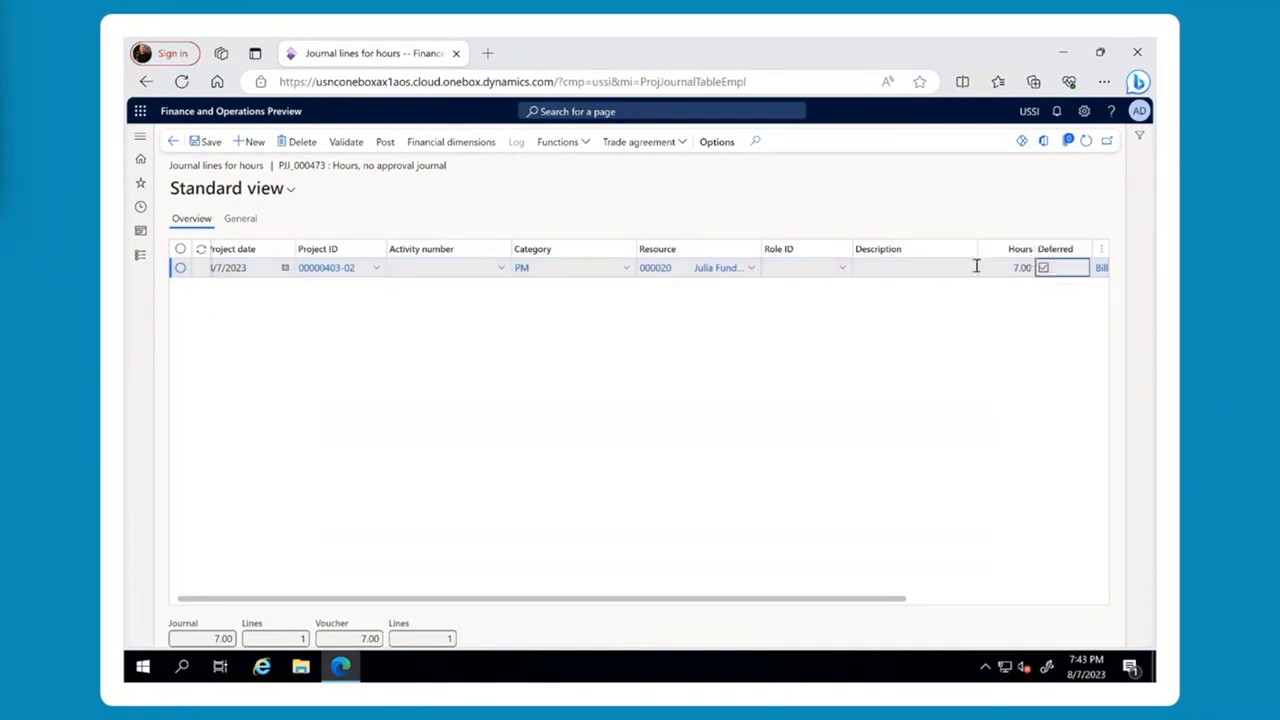
Open the hour line's transaction deferral settings and preview its deferral schedule.
left_click(563, 146)
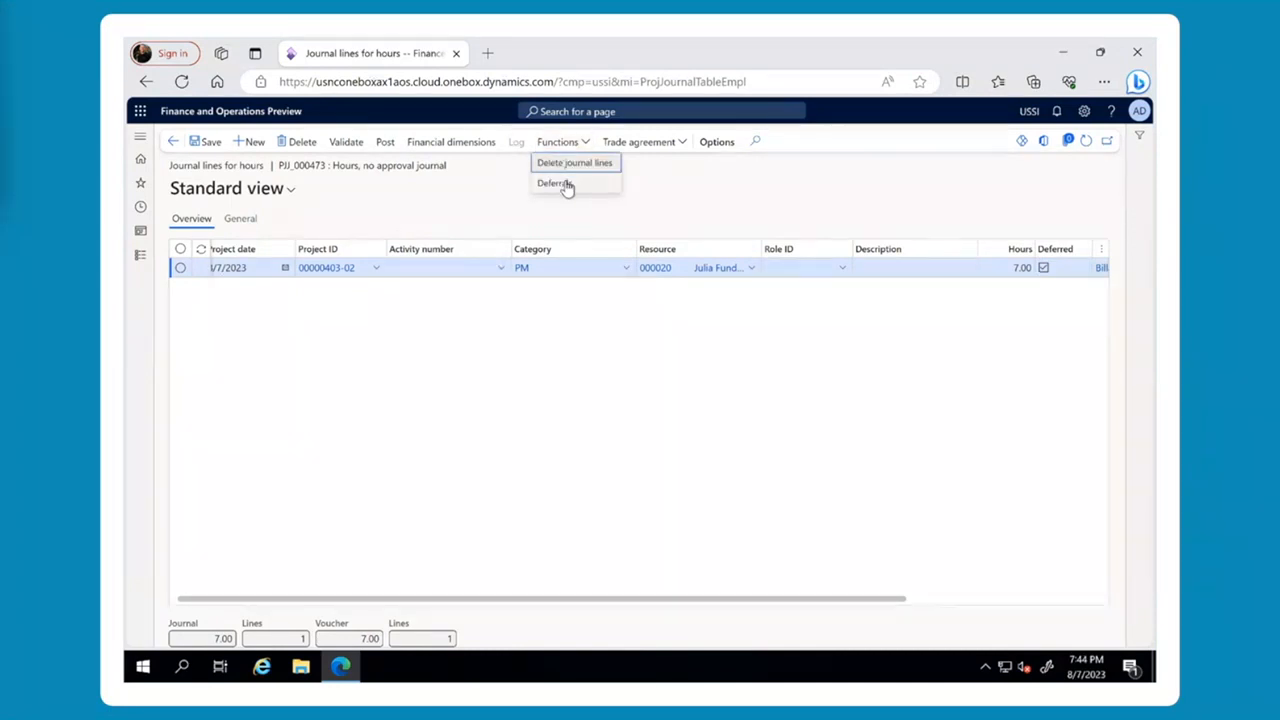
left_click(568, 185)
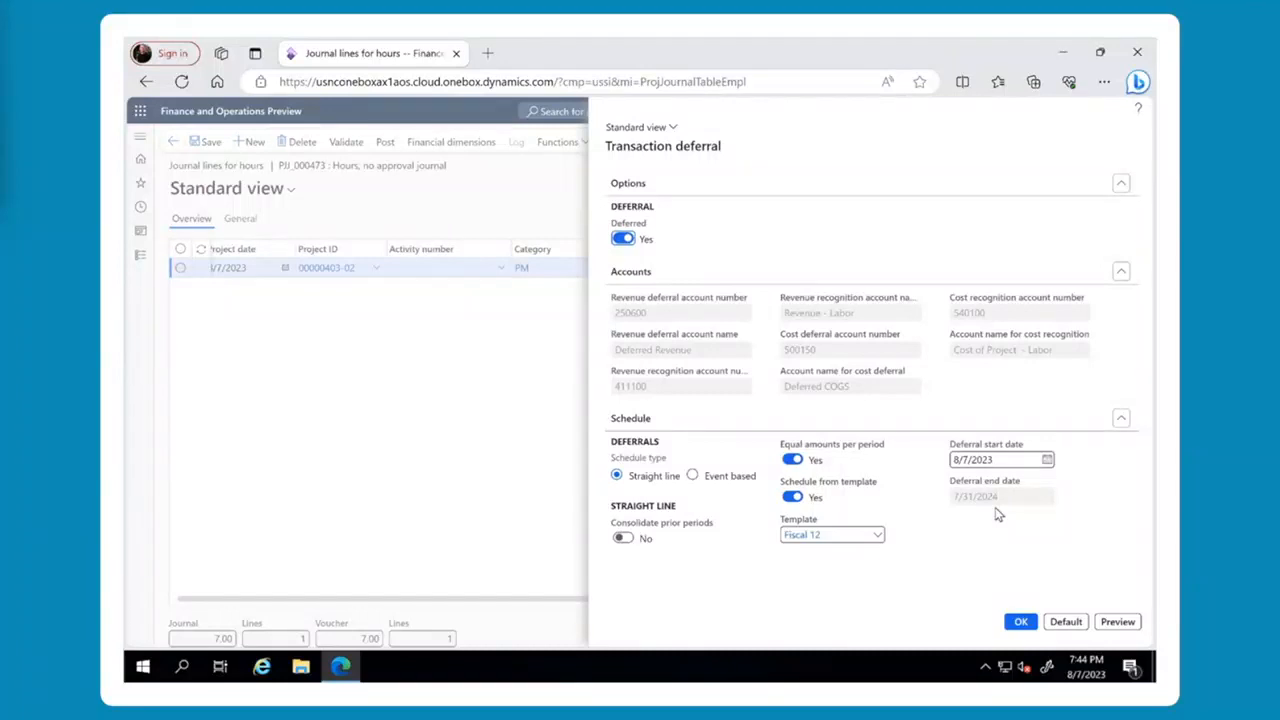
left_click(1118, 622)
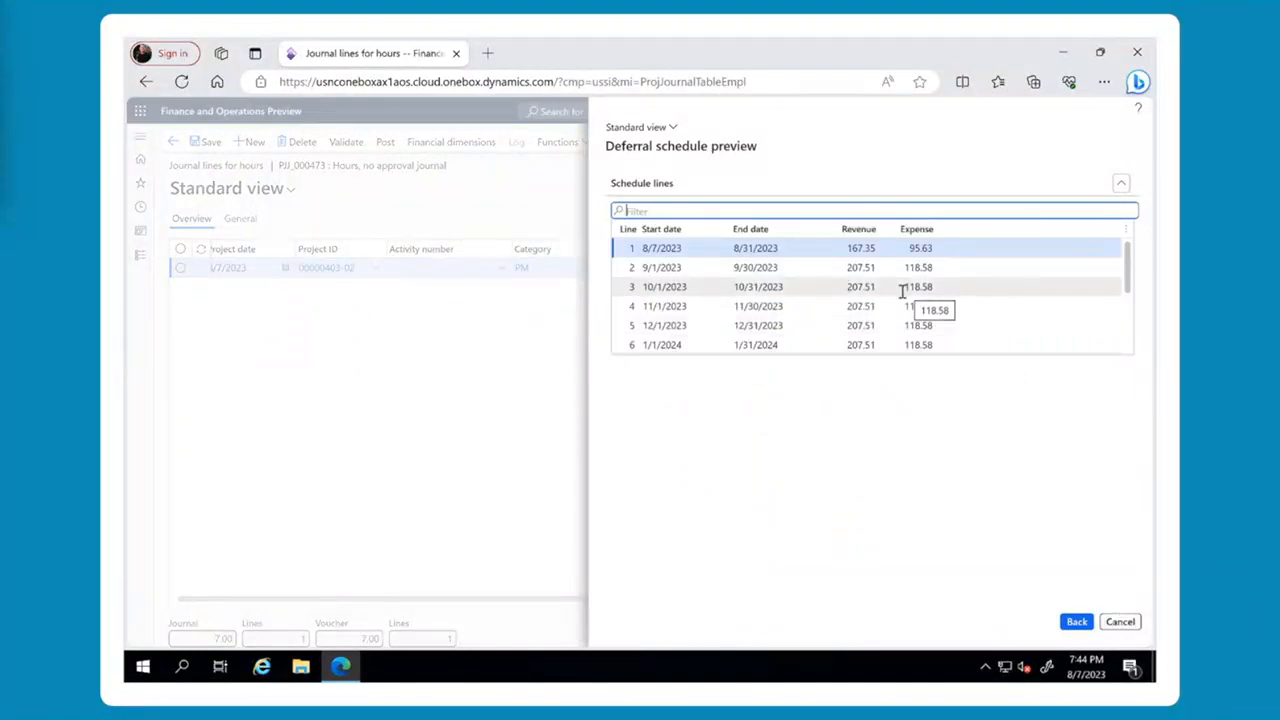
Review the previewed deferral schedule lines and accept the hour line's transaction deferral settings.
scroll(903, 289, "down", 2)
scroll(902, 303, "up", 2)
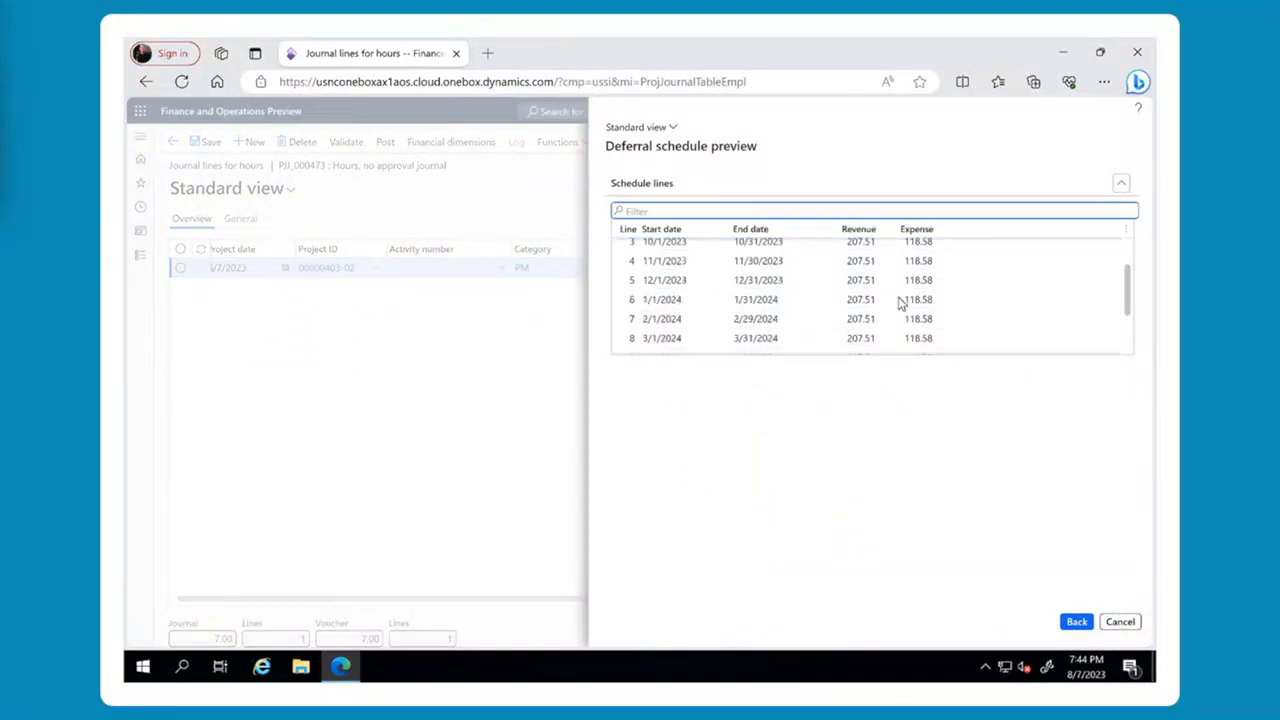
scroll(902, 303, "up", 1)
left_click(1073, 622)
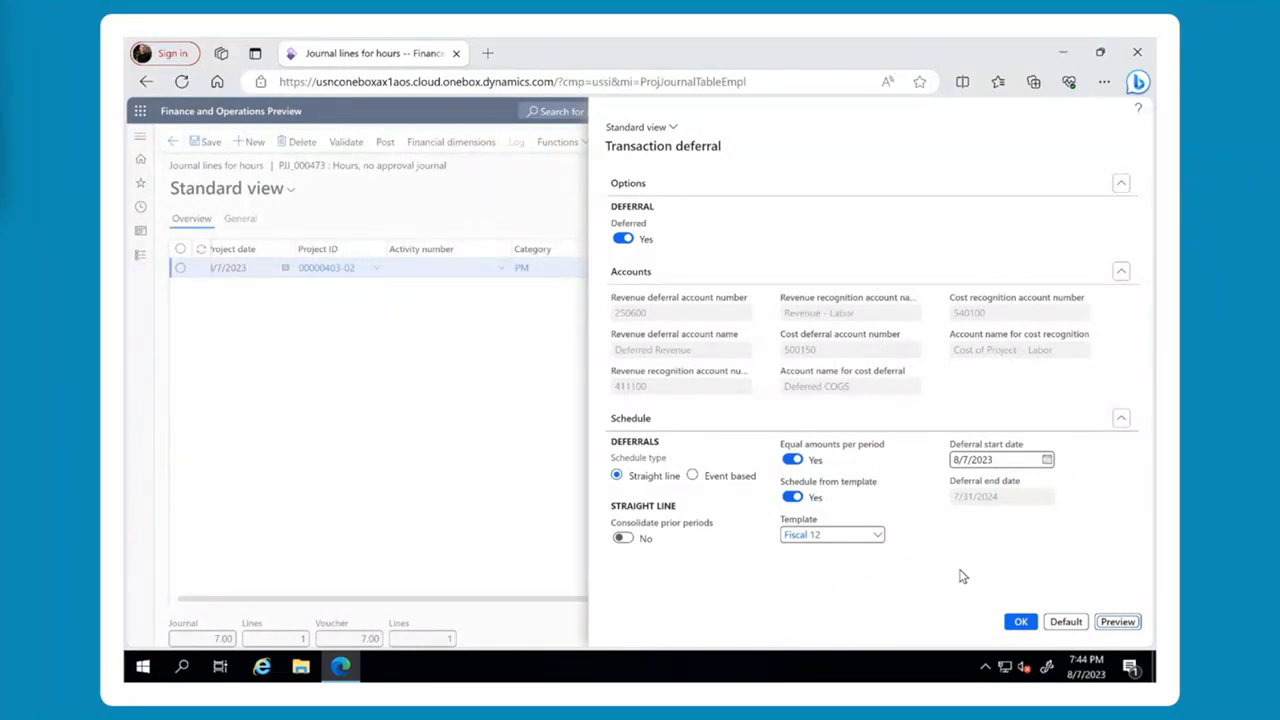
left_click(1019, 622)
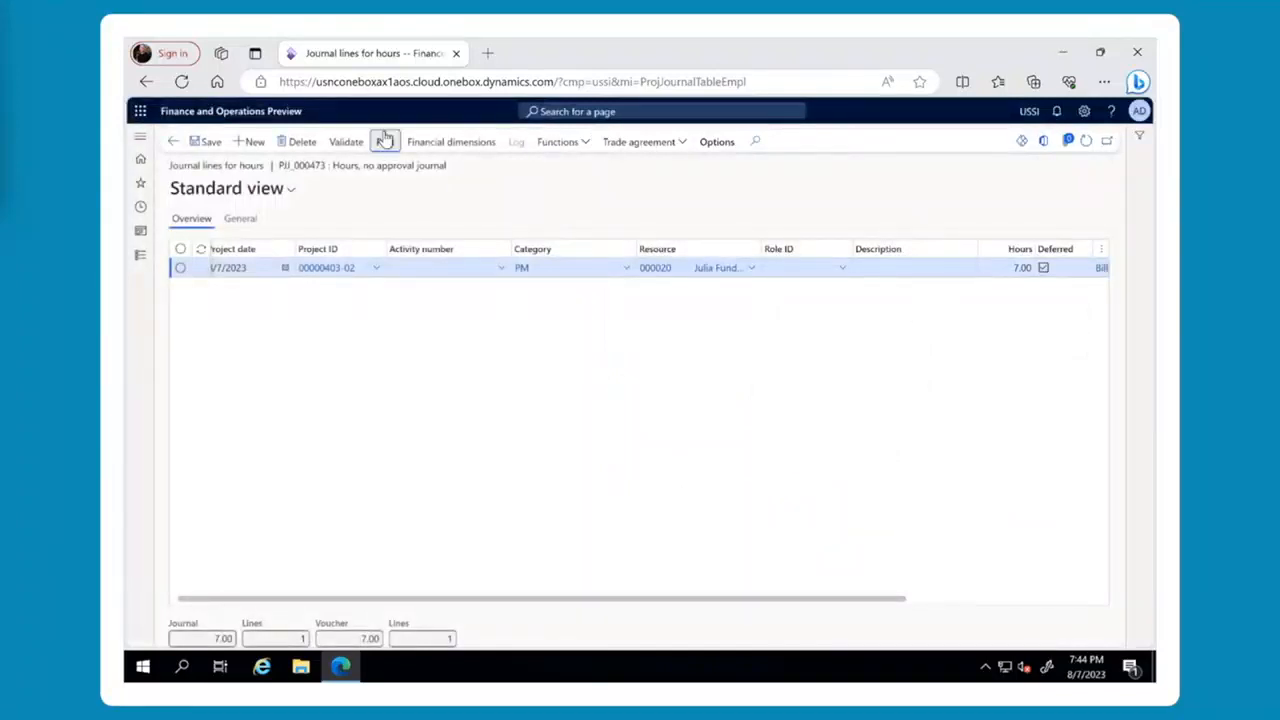
Post the hour journal and return to the Phase 1 - Prototype project.
left_click(384, 140)
left_click(1072, 618)
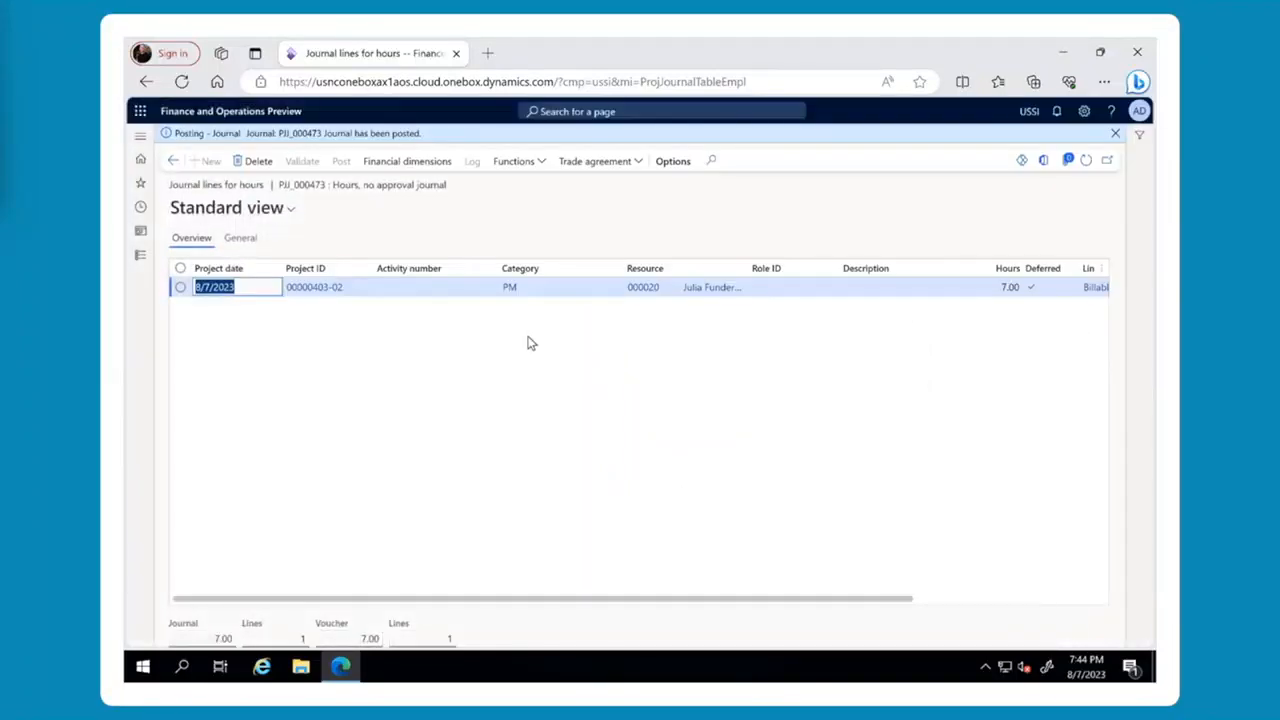
left_click(173, 160)
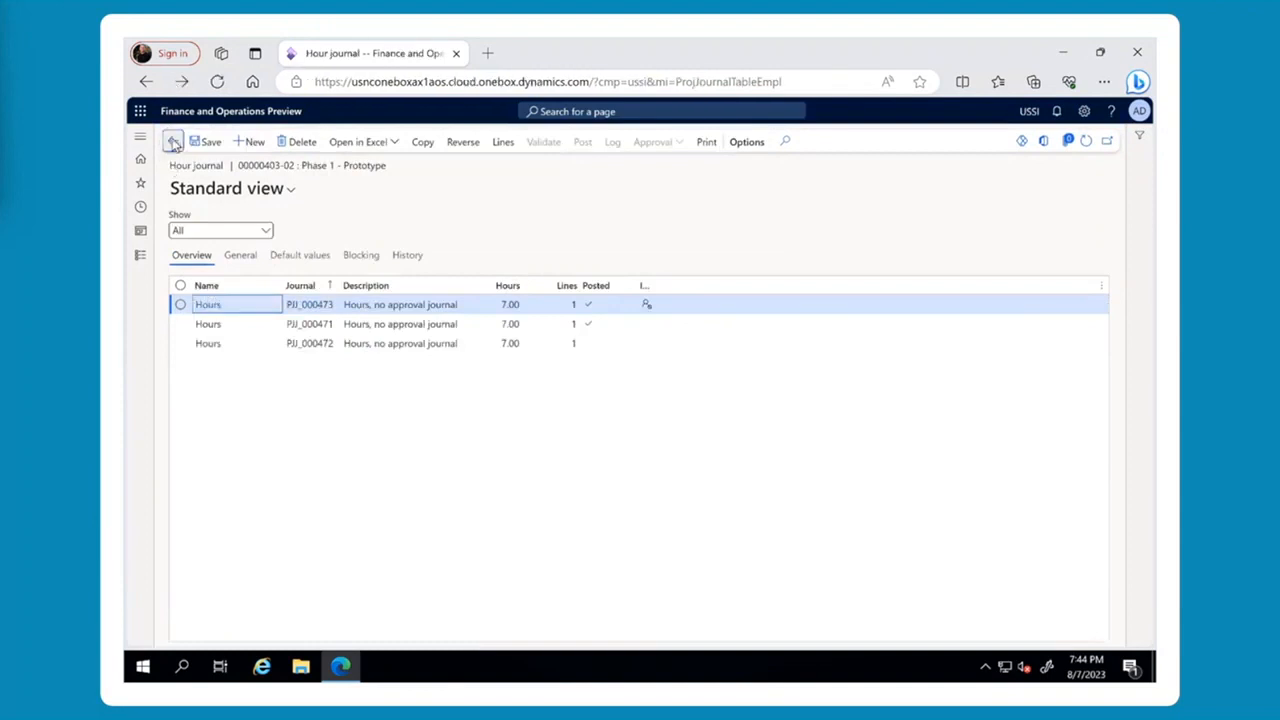
left_click(173, 143)
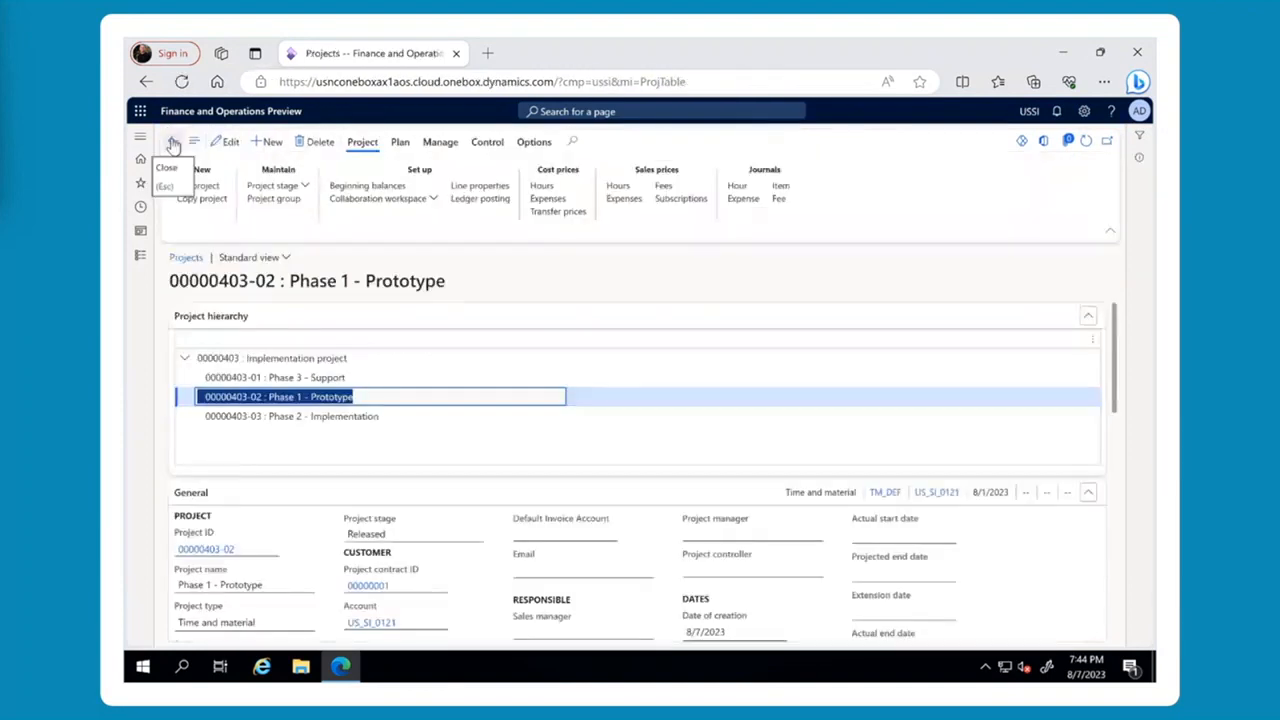
Examine the cost and sales details of the second posted hour transaction for Phase 1 - Prototype, and return to the project.
left_click(437, 143)
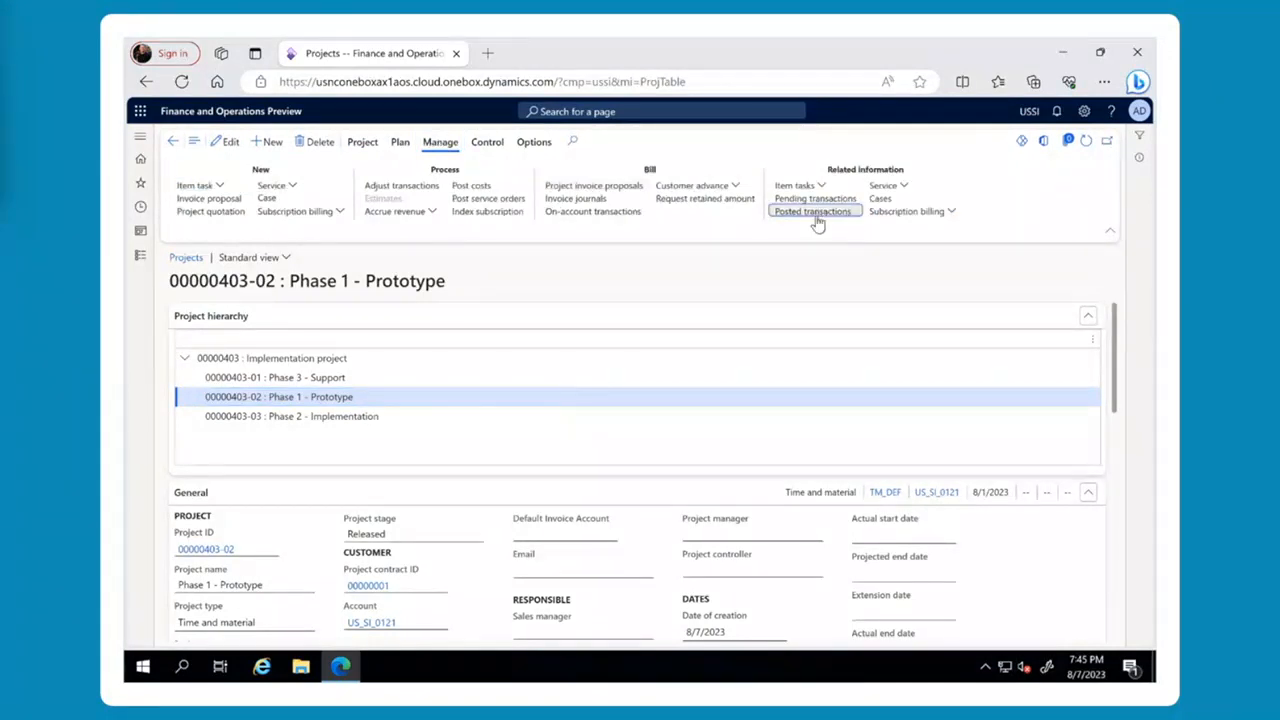
left_click(812, 211)
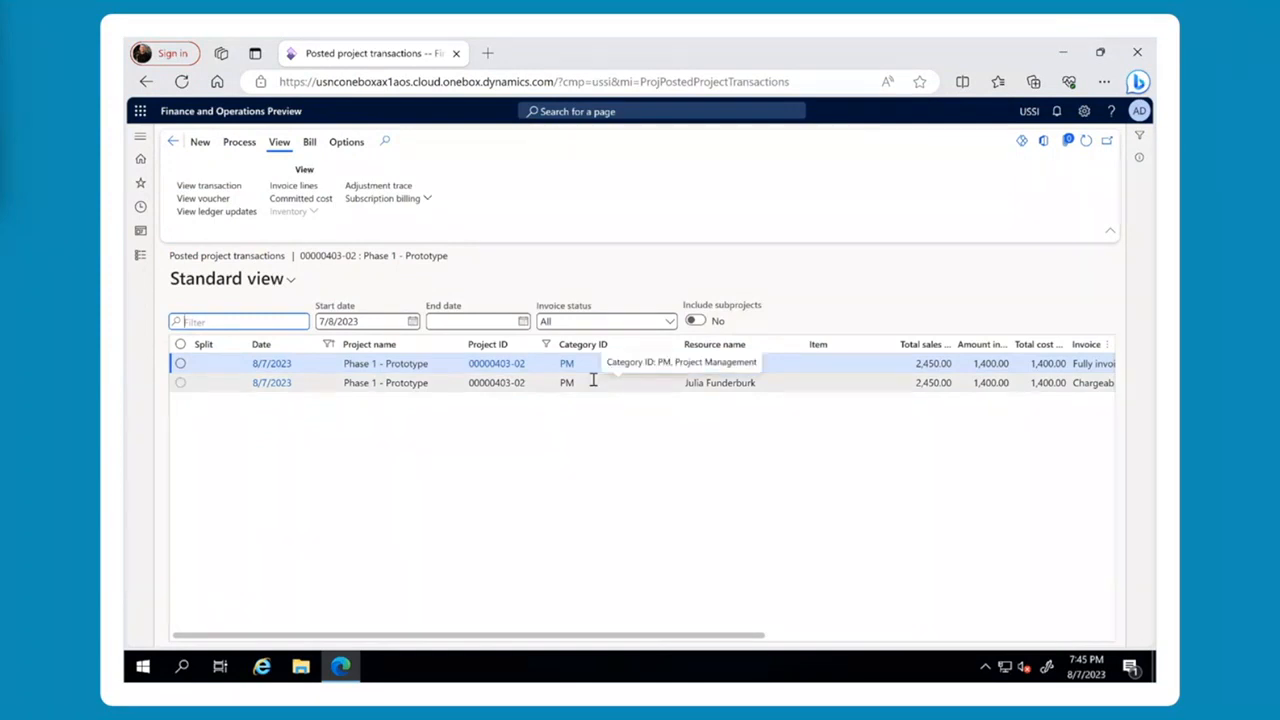
left_click(593, 381)
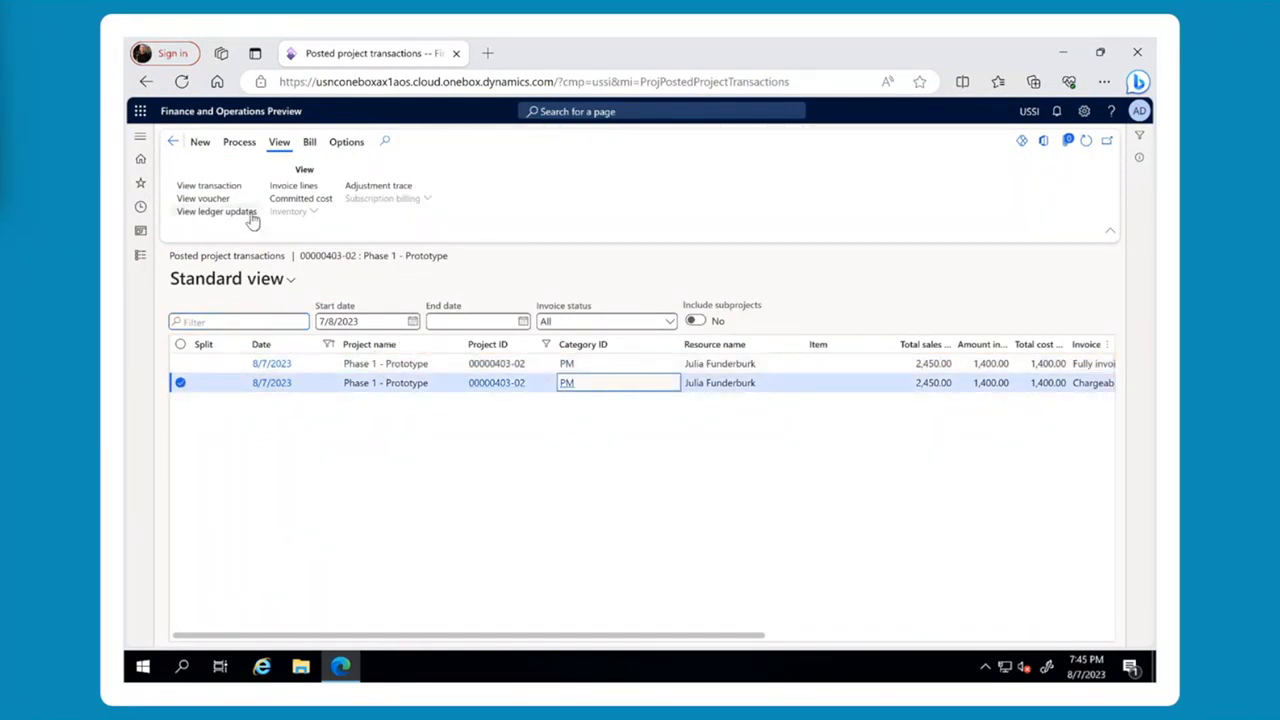
left_click(230, 187)
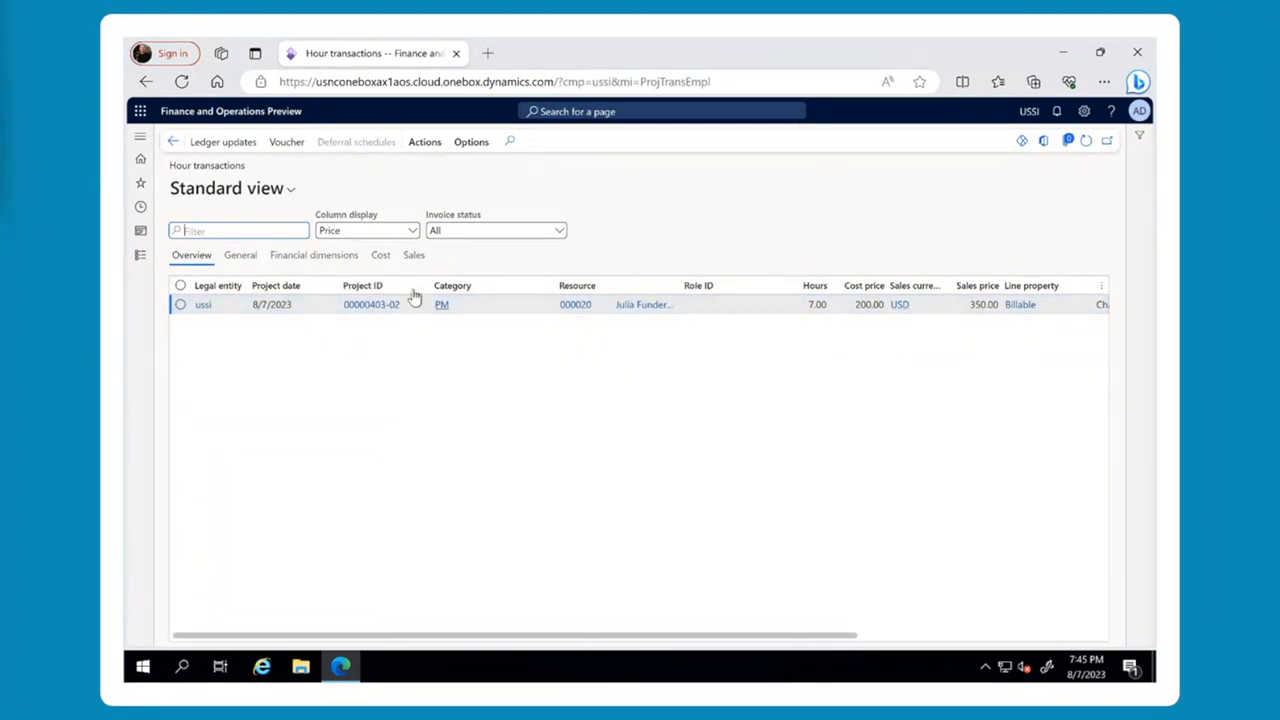
left_click(380, 255)
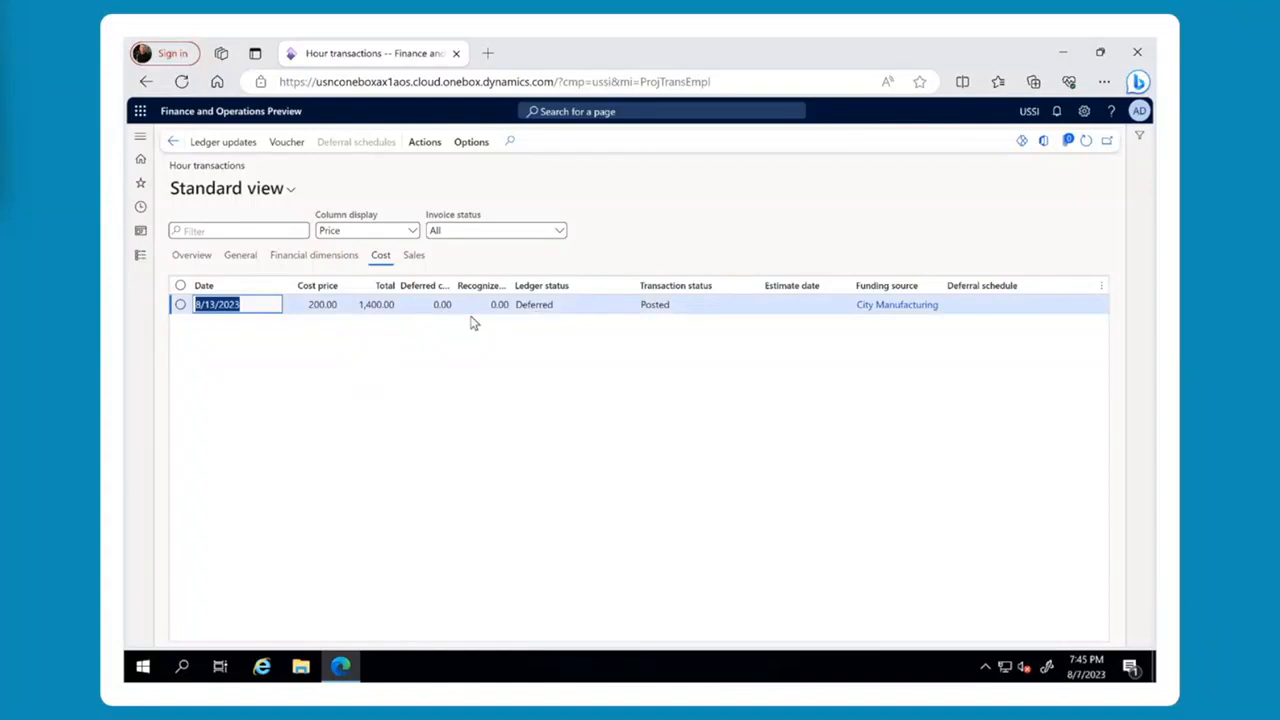
left_click(413, 256)
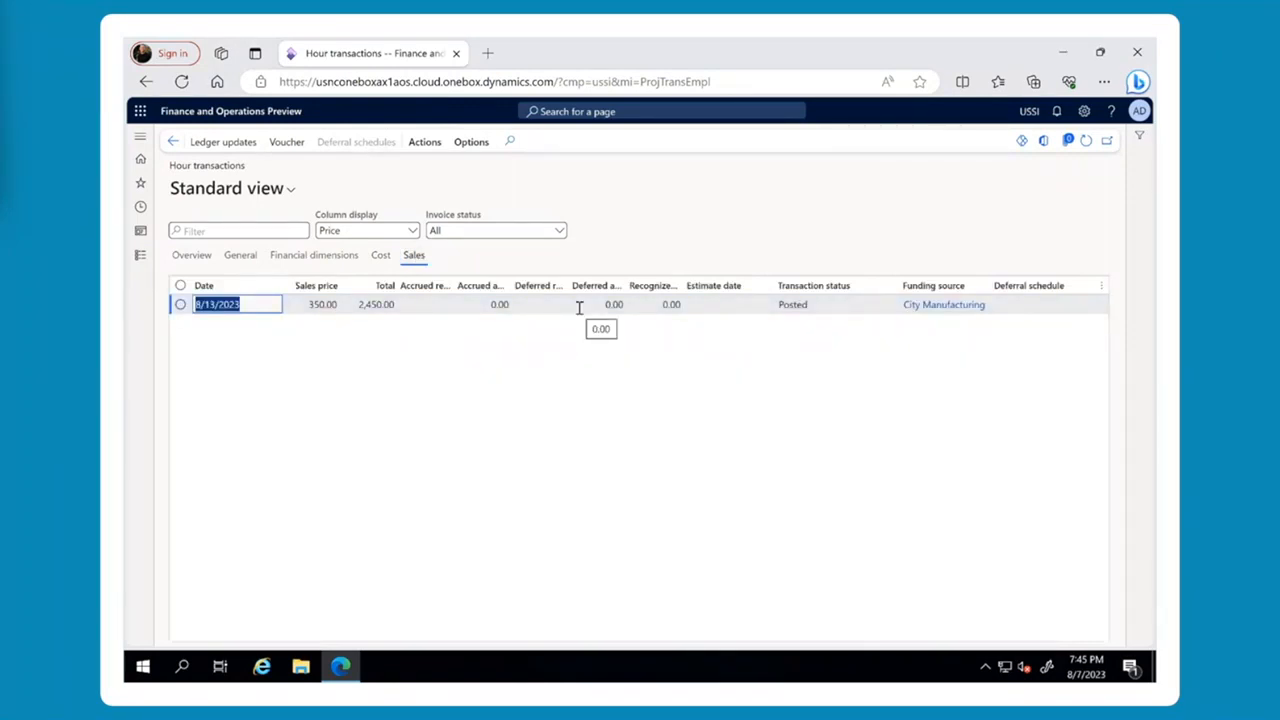
left_click(174, 142)
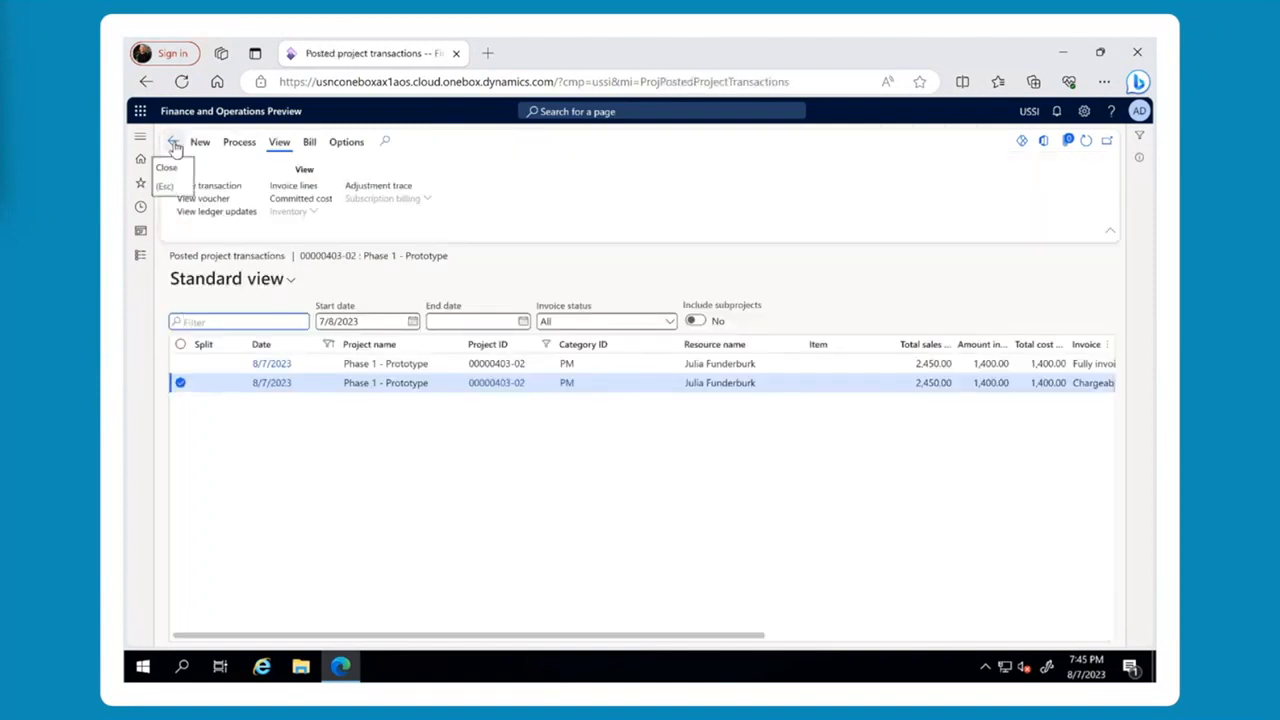
left_click(174, 142)
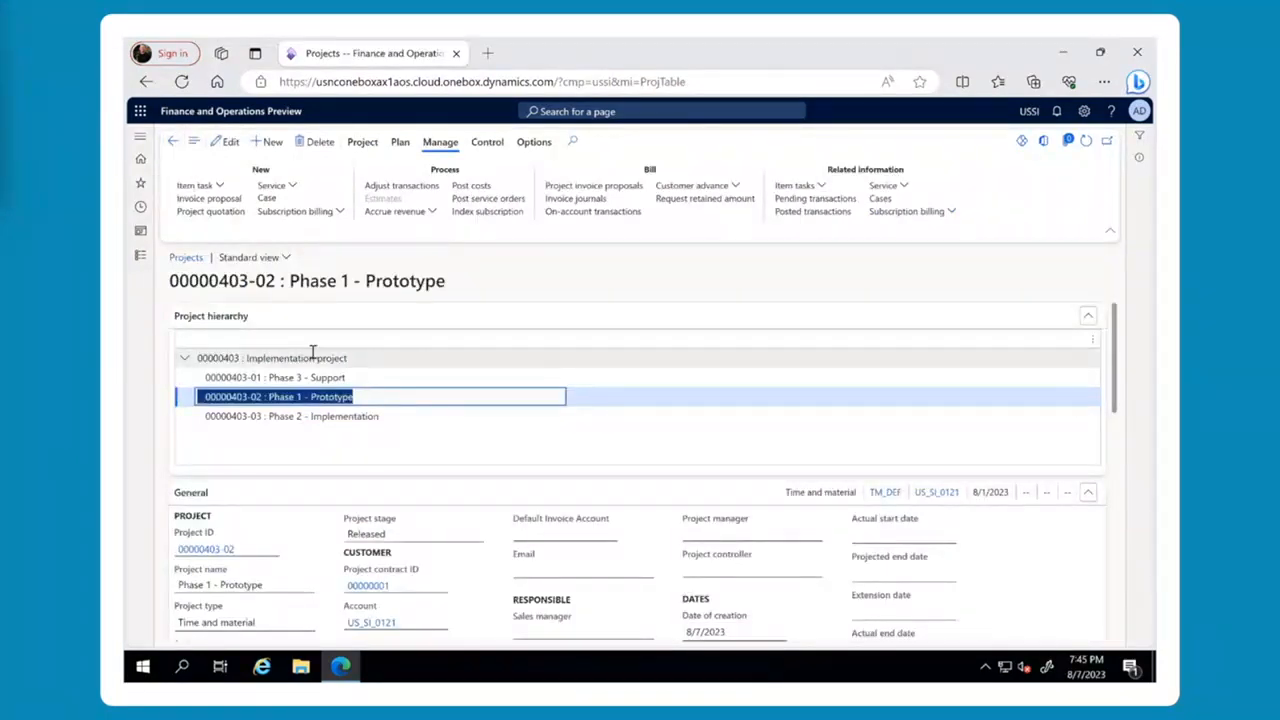
Create an invoice proposal from the parent Implementation project that includes the Phase 1 - Prototype hour transaction.
left_click(312, 357)
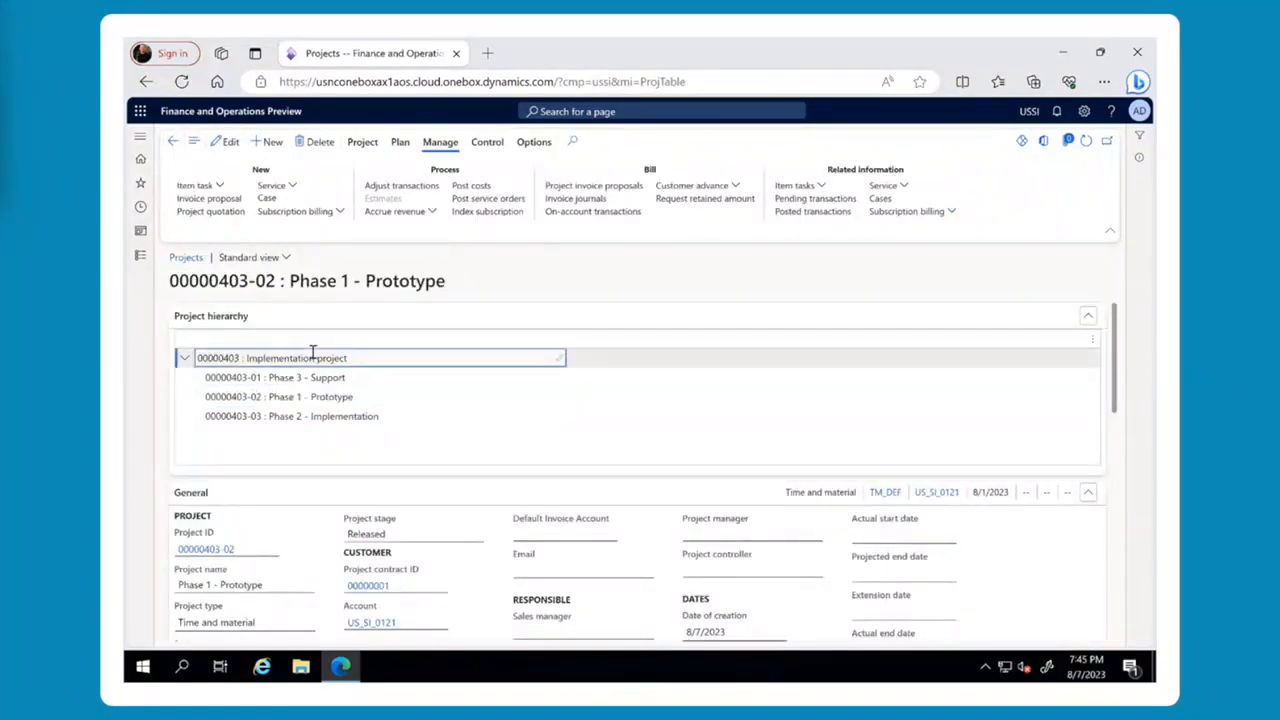
left_click(229, 200)
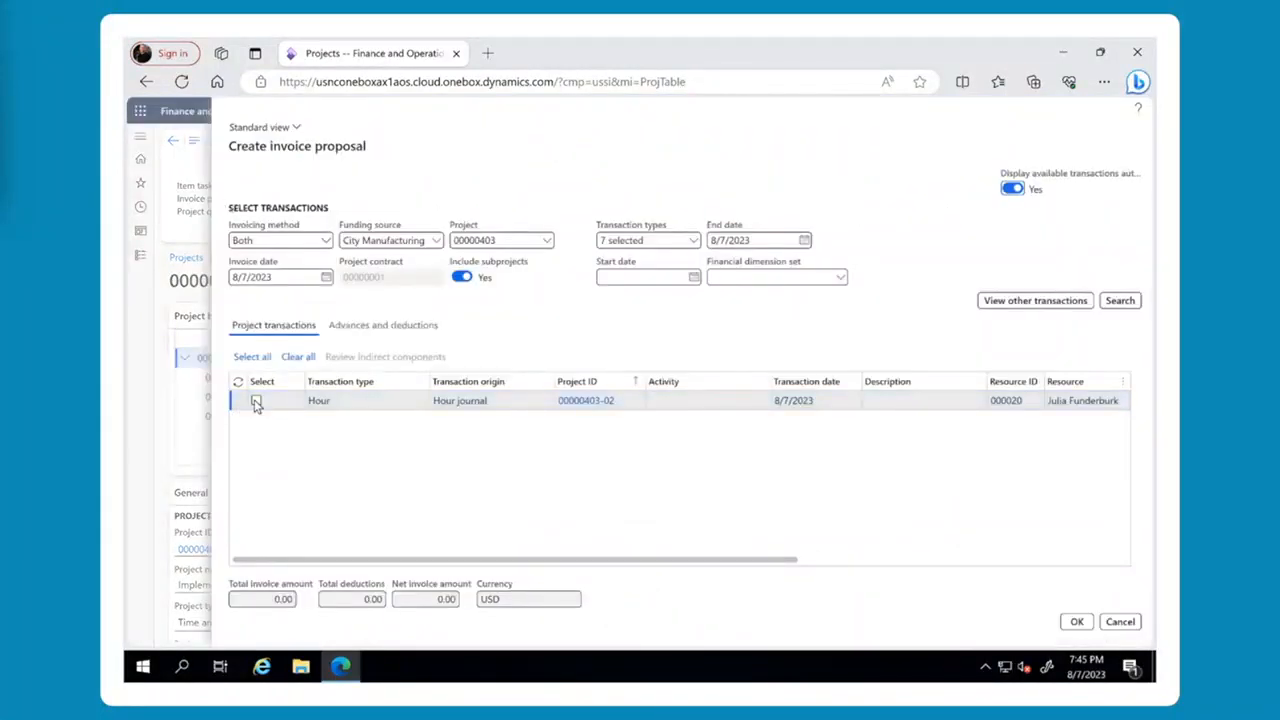
left_click(255, 401)
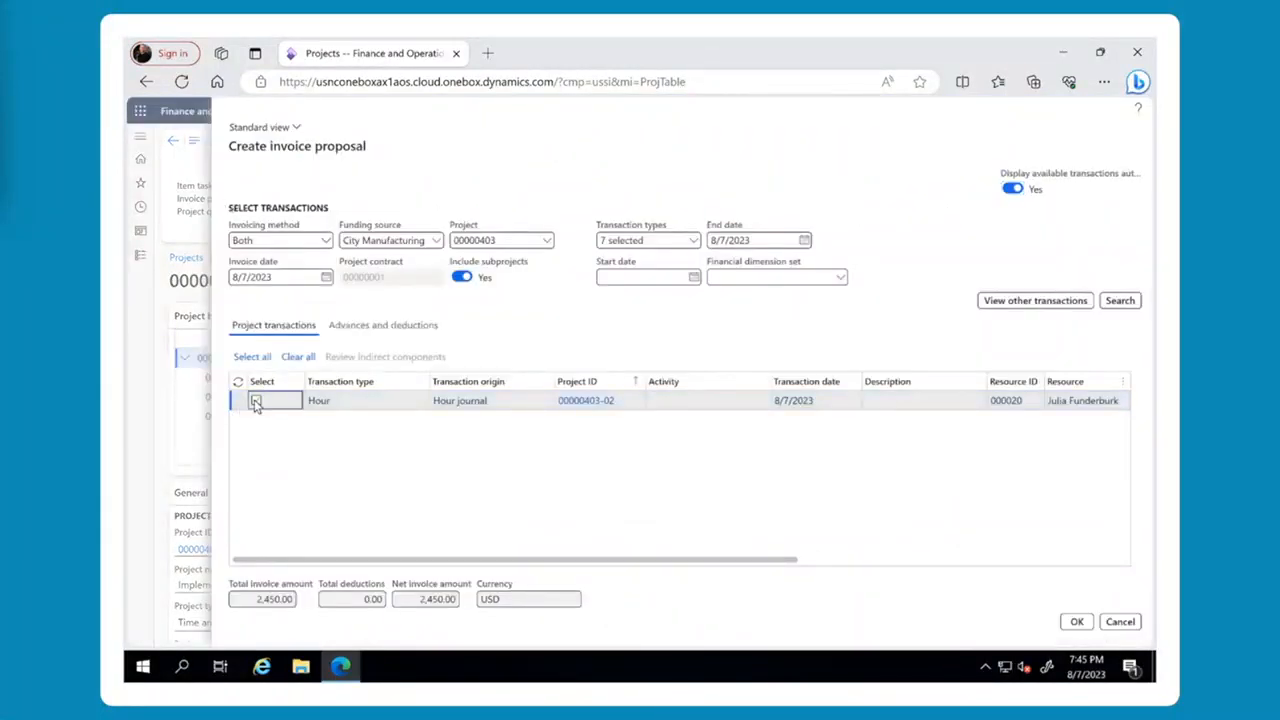
left_click(1077, 622)
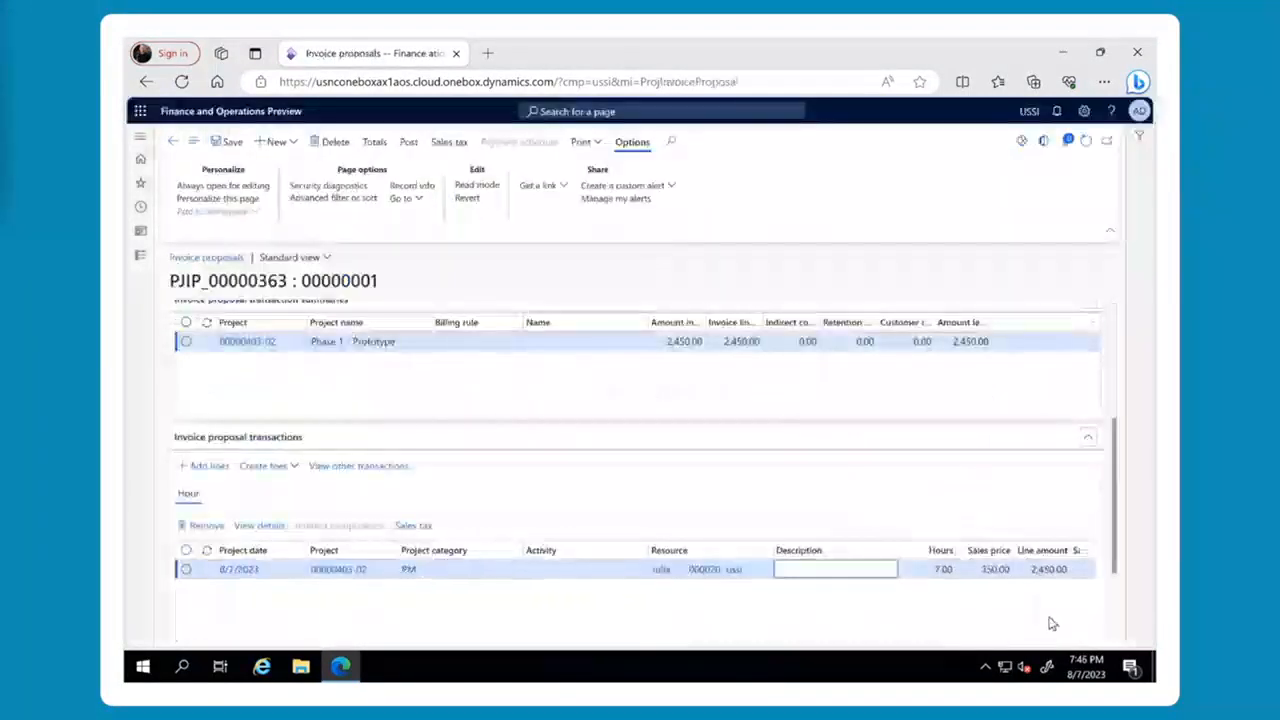
Post the invoice proposal for the Phase 1 - Prototype hours and return to the project.
left_click(409, 142)
left_click(1034, 621)
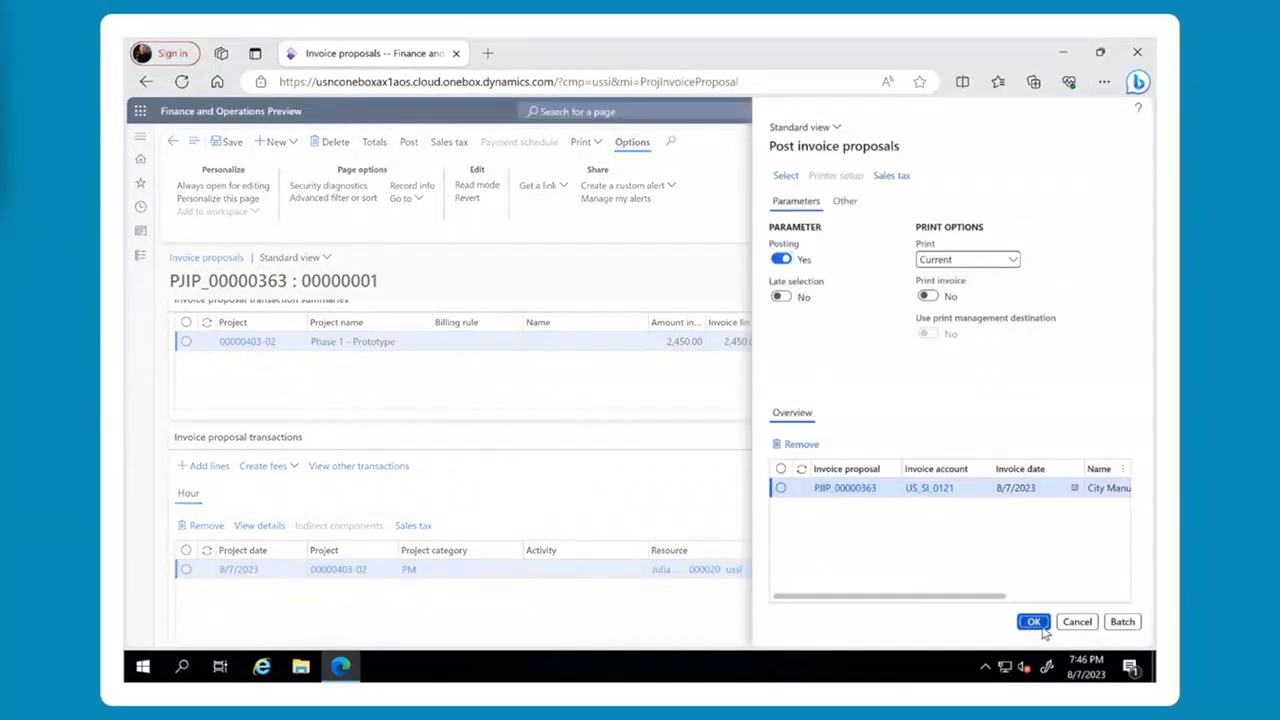
left_click(774, 360)
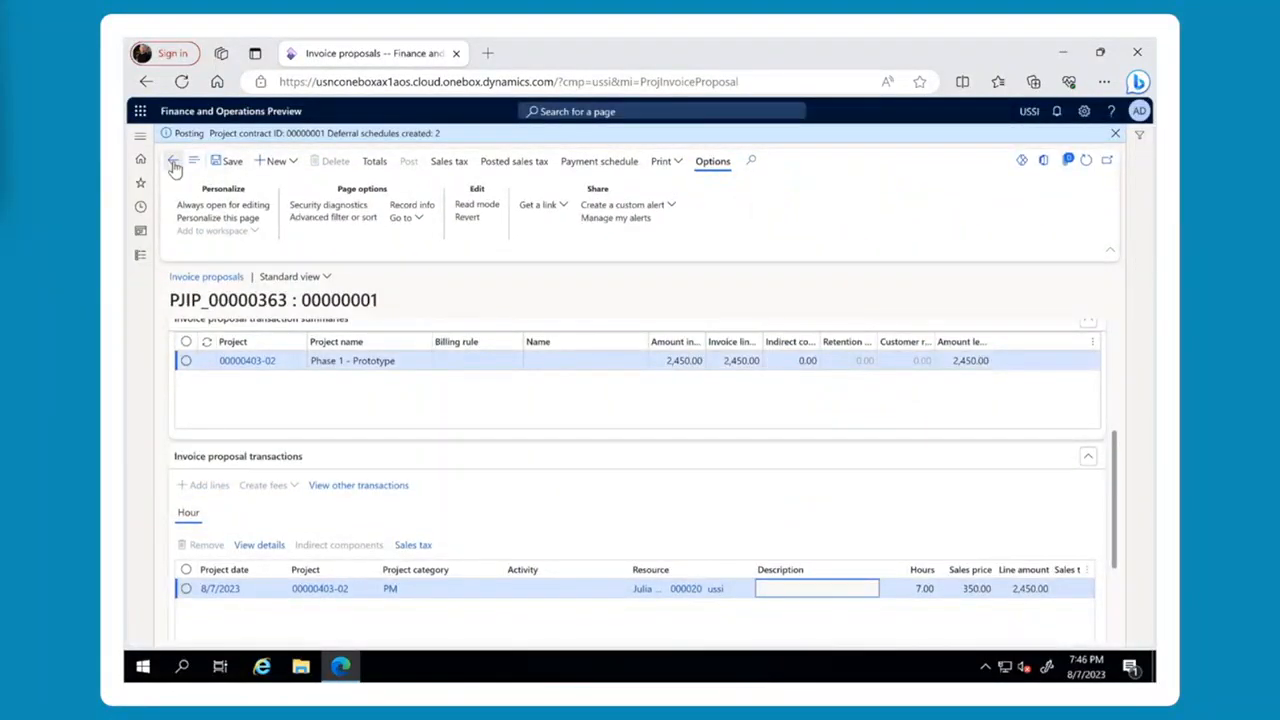
left_click(173, 163)
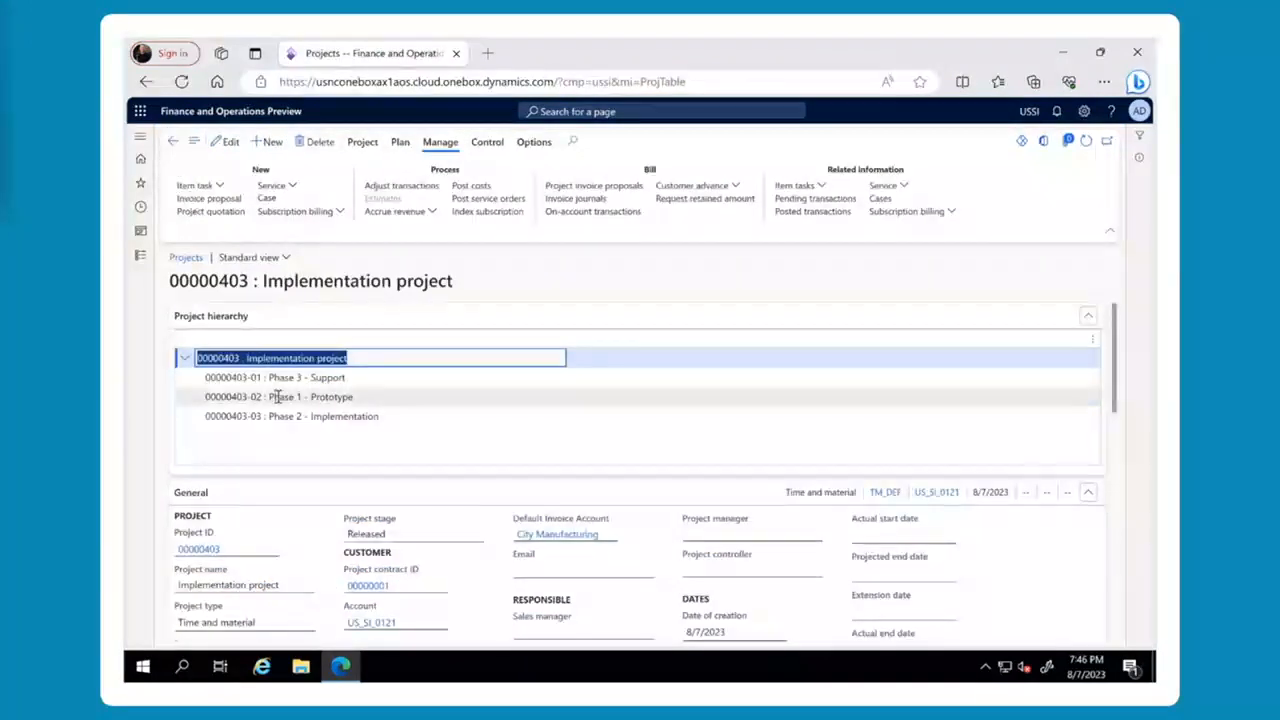
View the deferral schedules of the second posted Phase 1 - Prototype hour transaction, and return to the posted transactions.
left_click(805, 213)
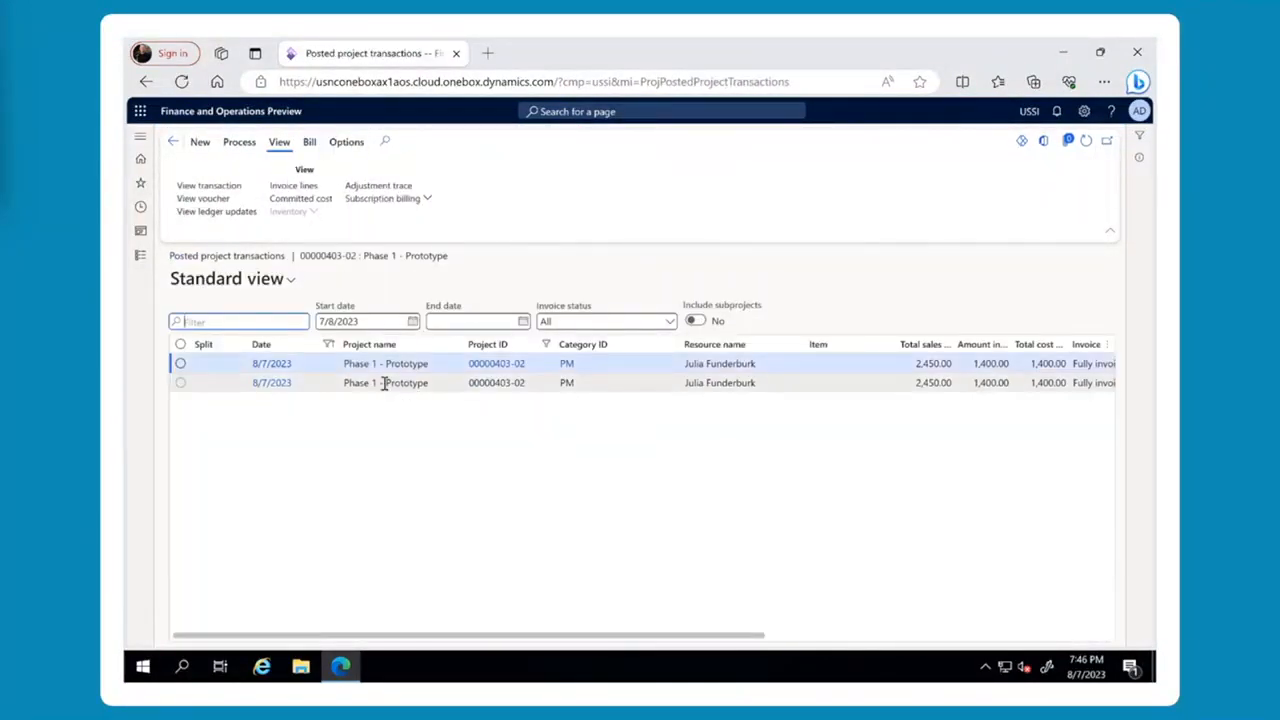
left_click(384, 384)
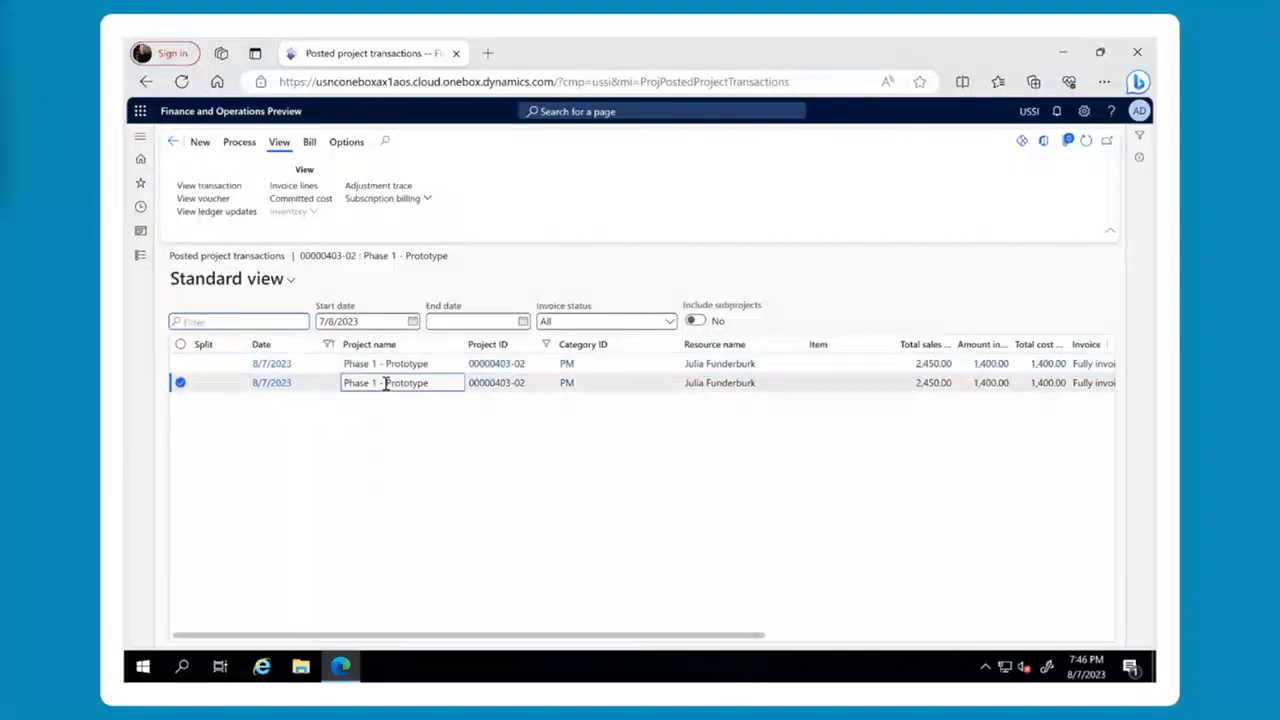
left_click(211, 187)
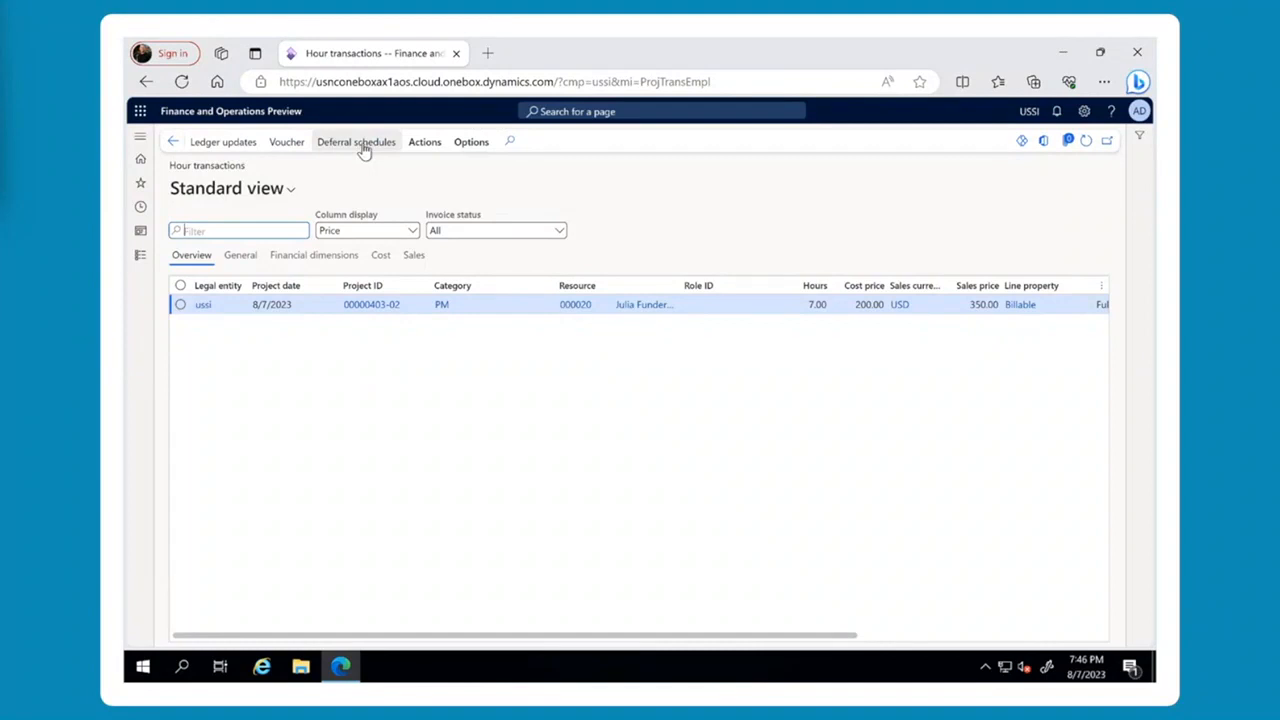
left_click(365, 151)
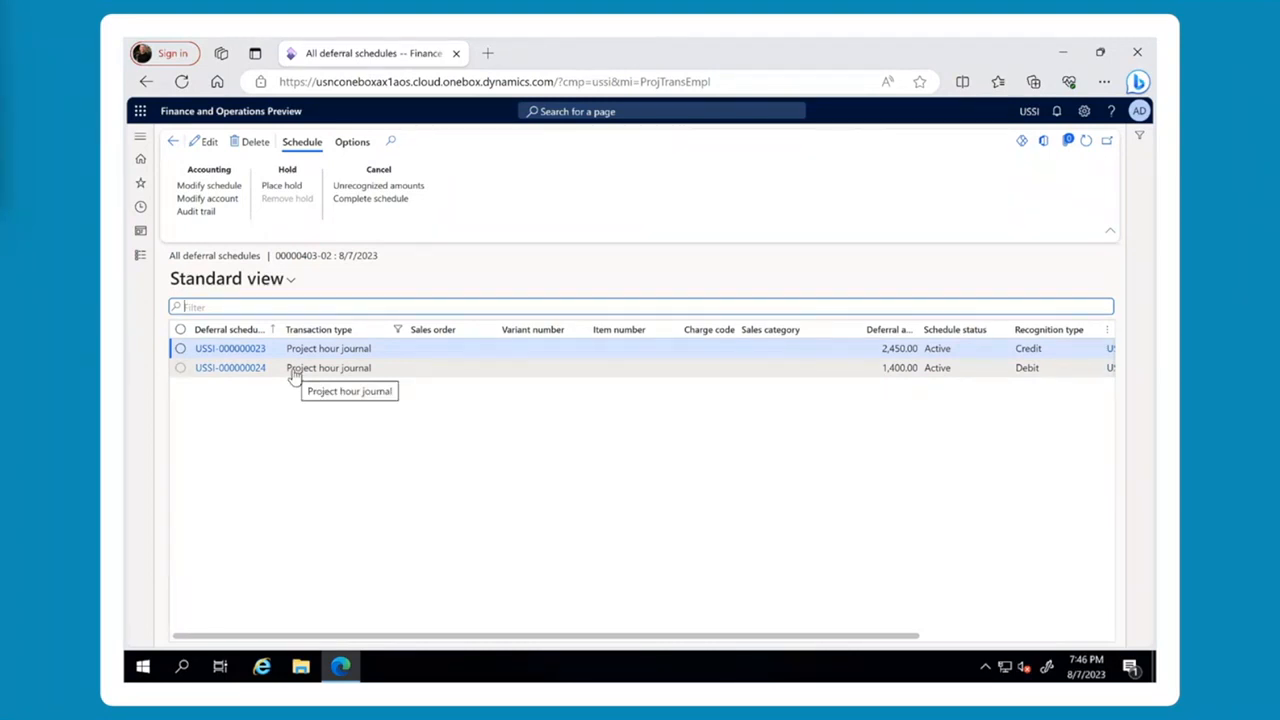
left_click(172, 142)
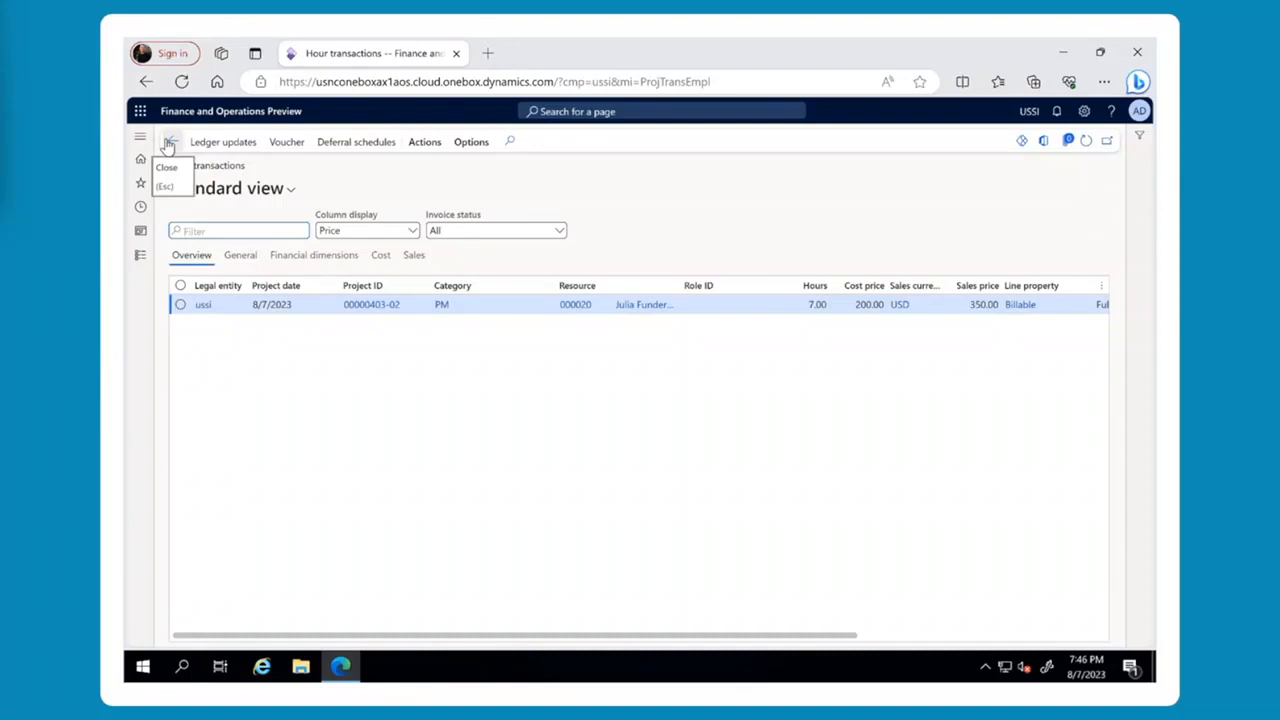
left_click(170, 143)
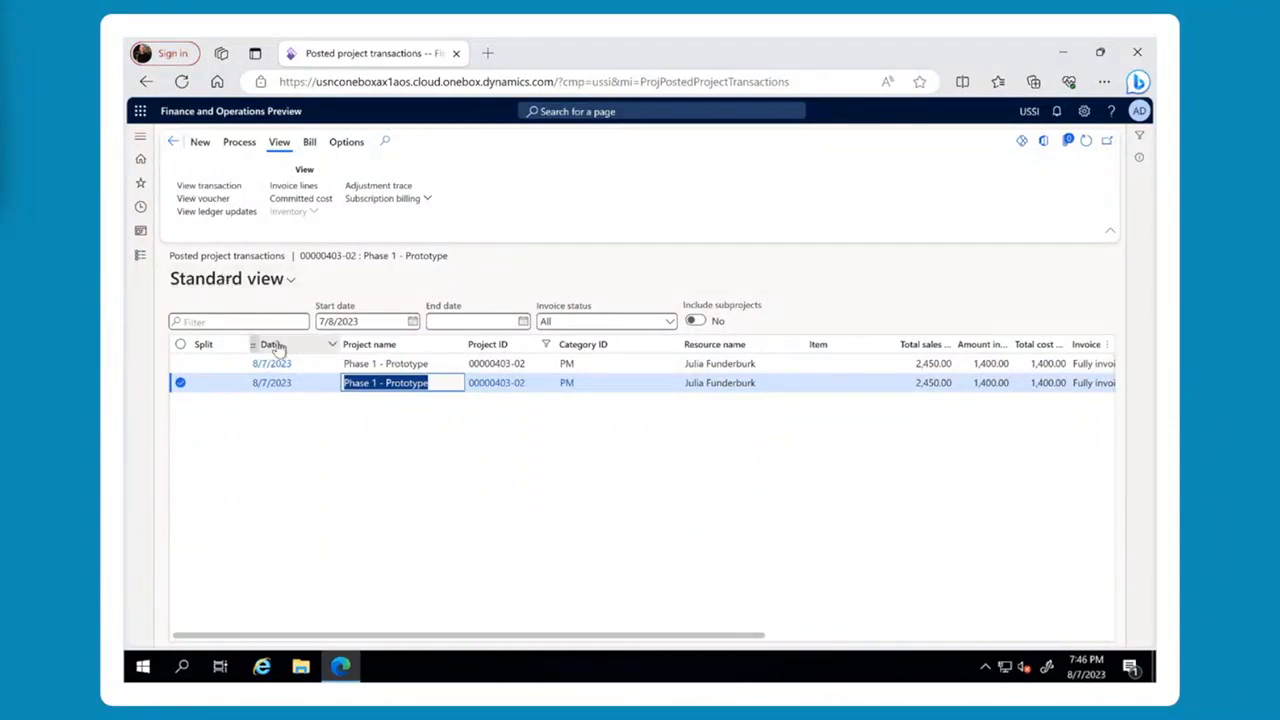
Examine the invoiced hour transaction's cost details, sales details and voucher postings.
left_click(232, 187)
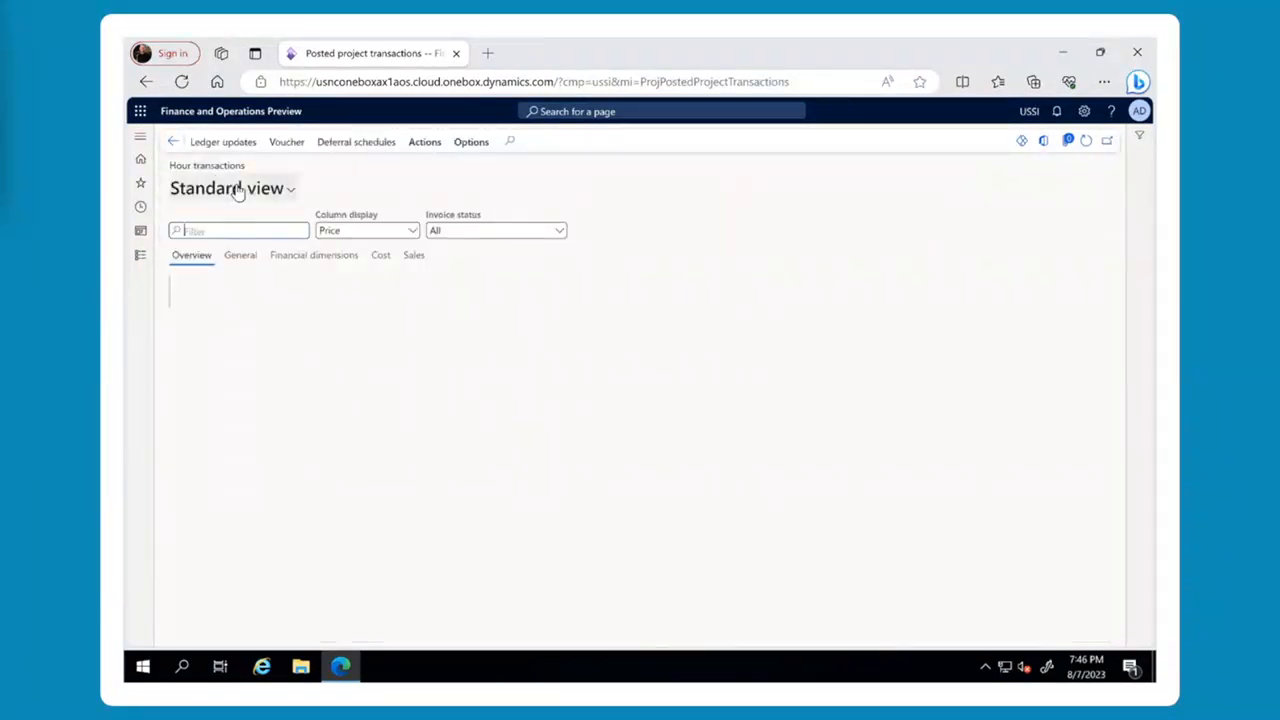
left_click(379, 255)
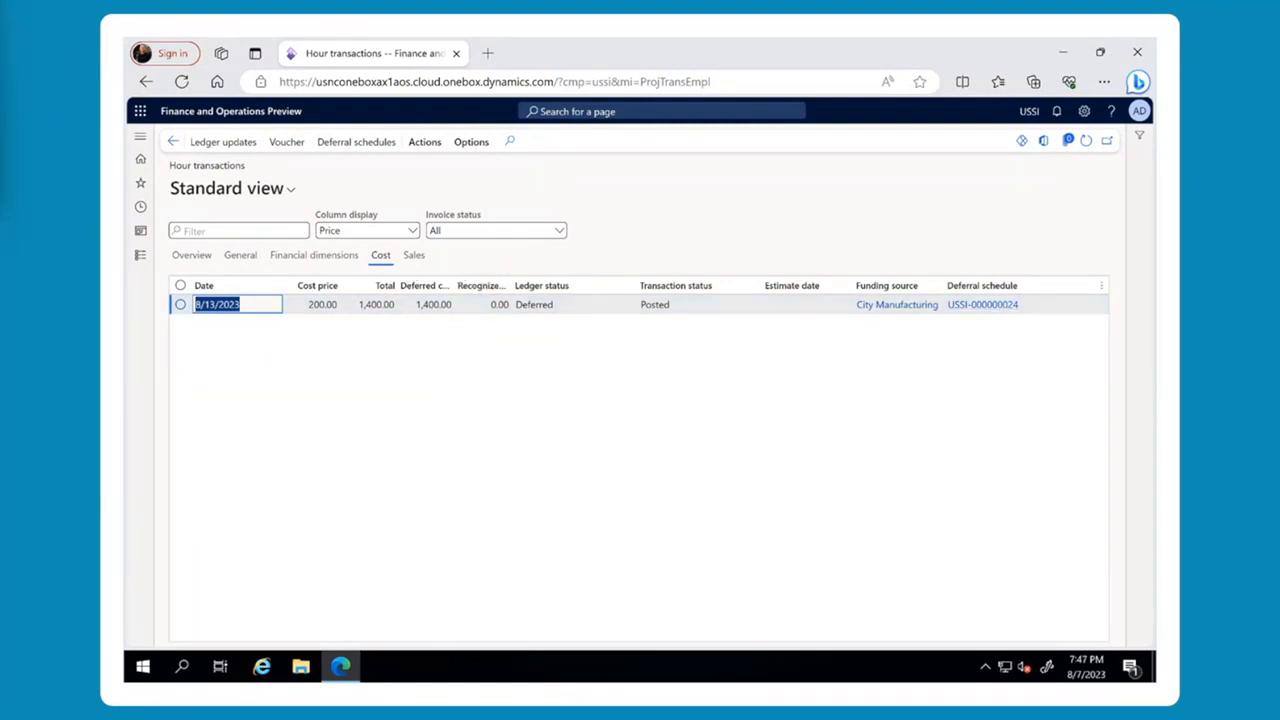
left_click(414, 256)
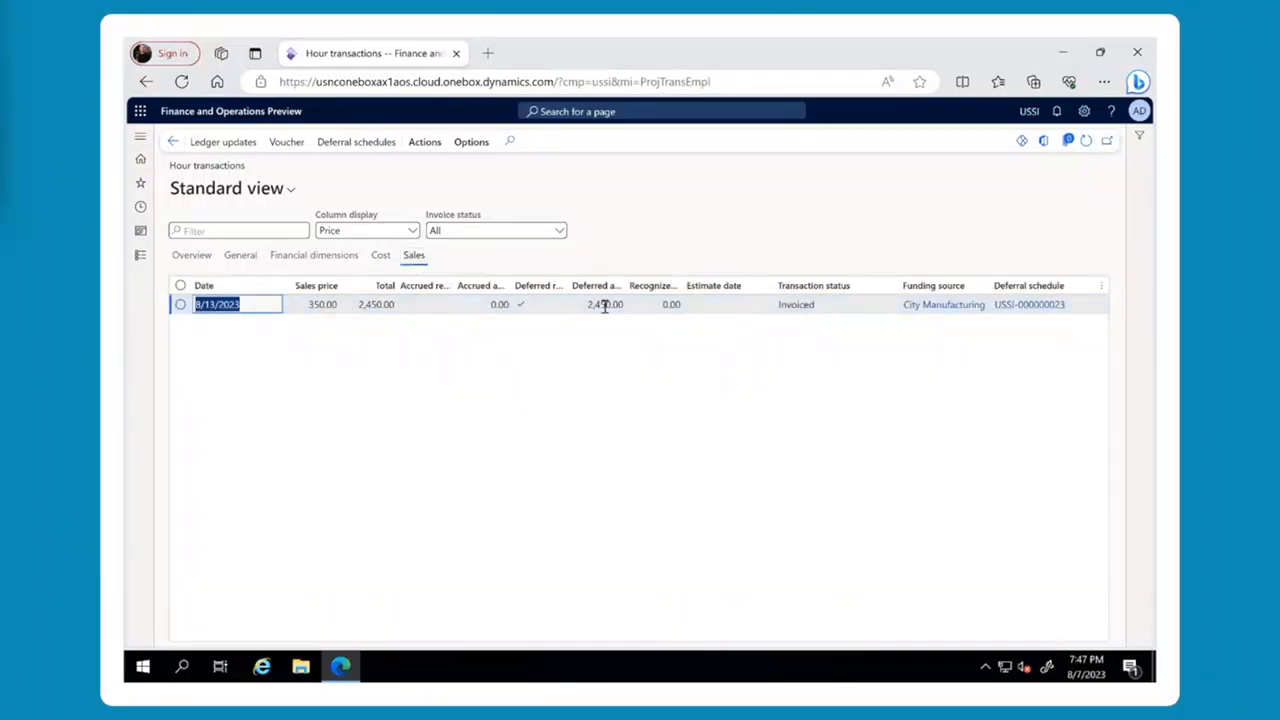
left_click(288, 146)
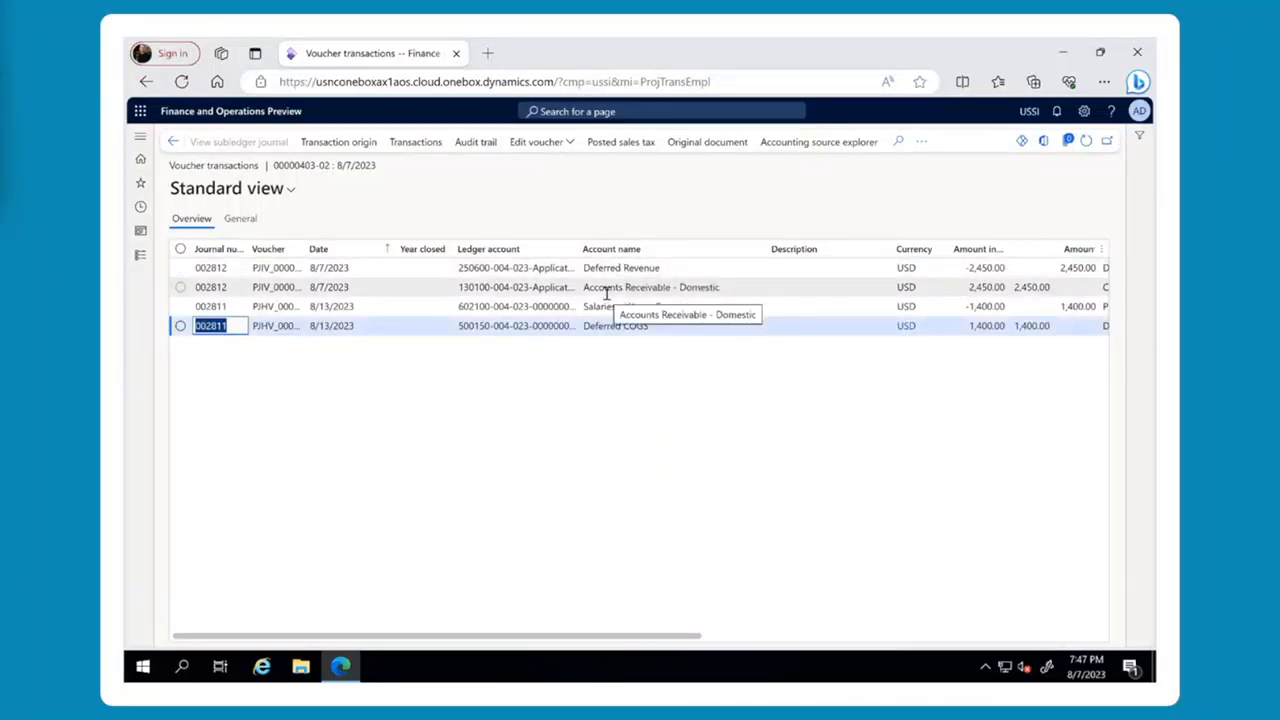
left_click(170, 142)
Recognize the first line, 8/7/2023 to 8/31/2023, of the credit deferral schedule for the project hours by processing a recognition journal.
left_click(342, 146)
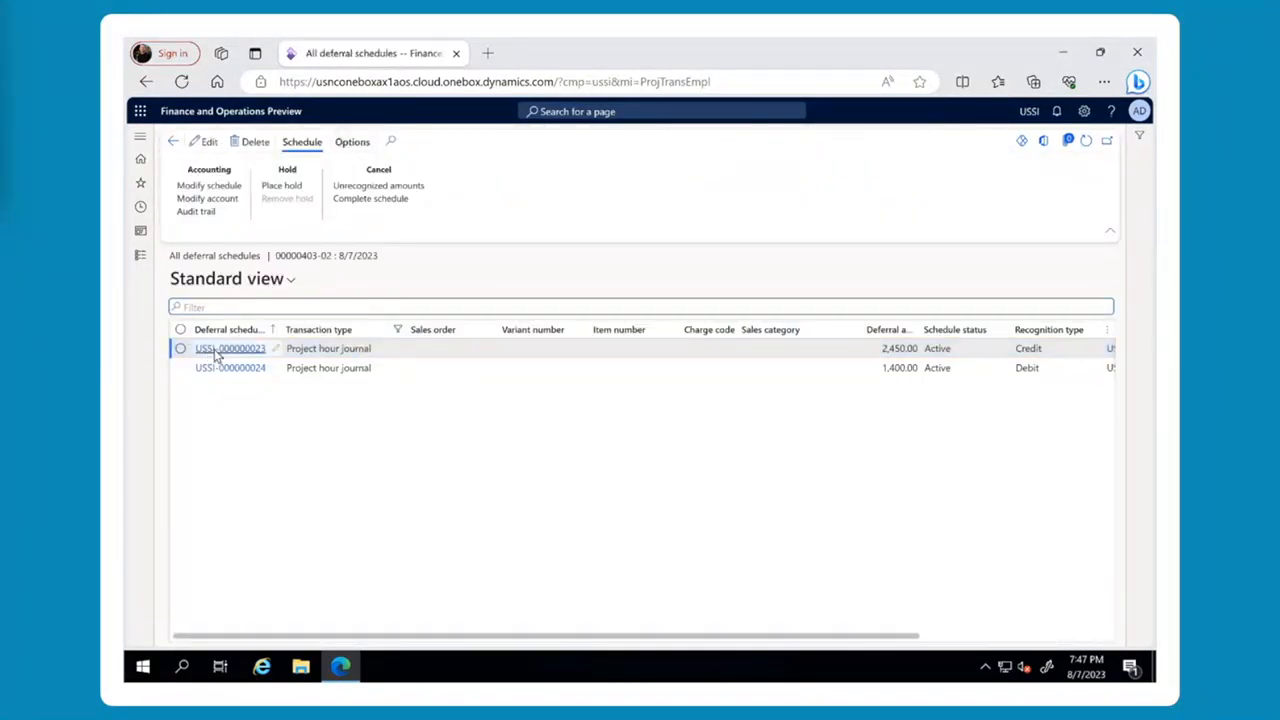
left_click(215, 350)
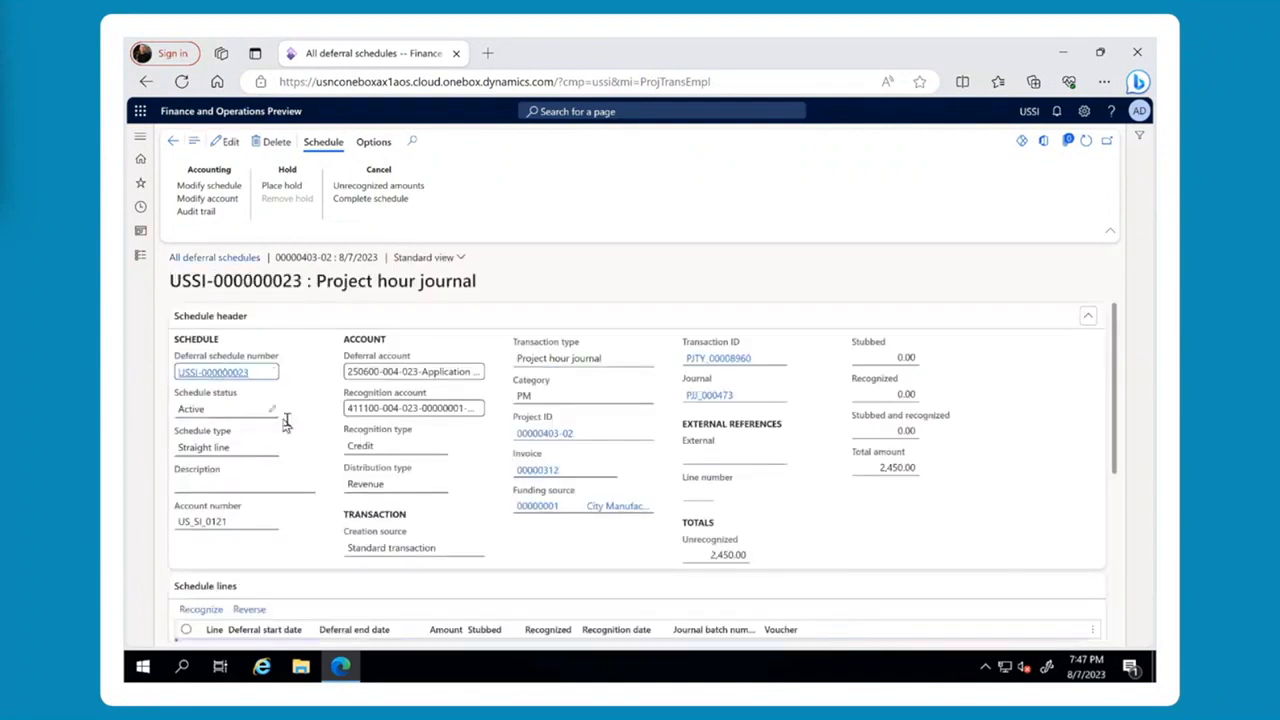
scroll(292, 451, "down", 1)
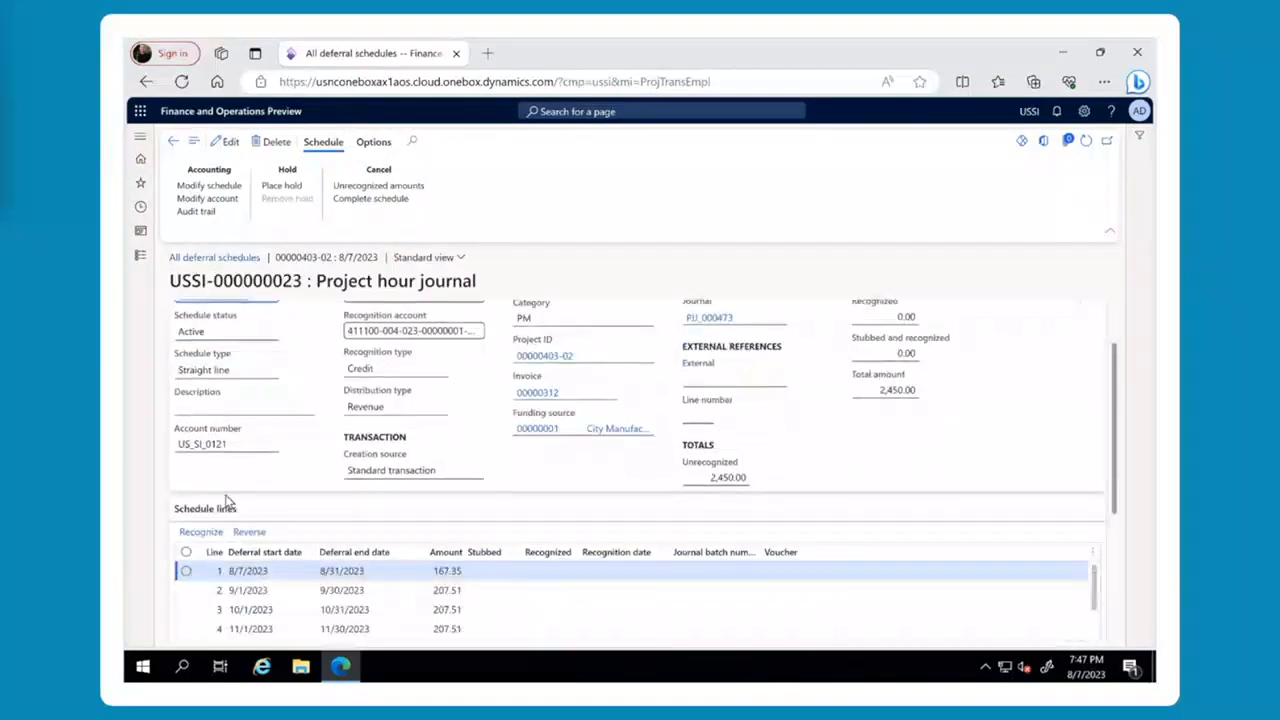
left_click(185, 571)
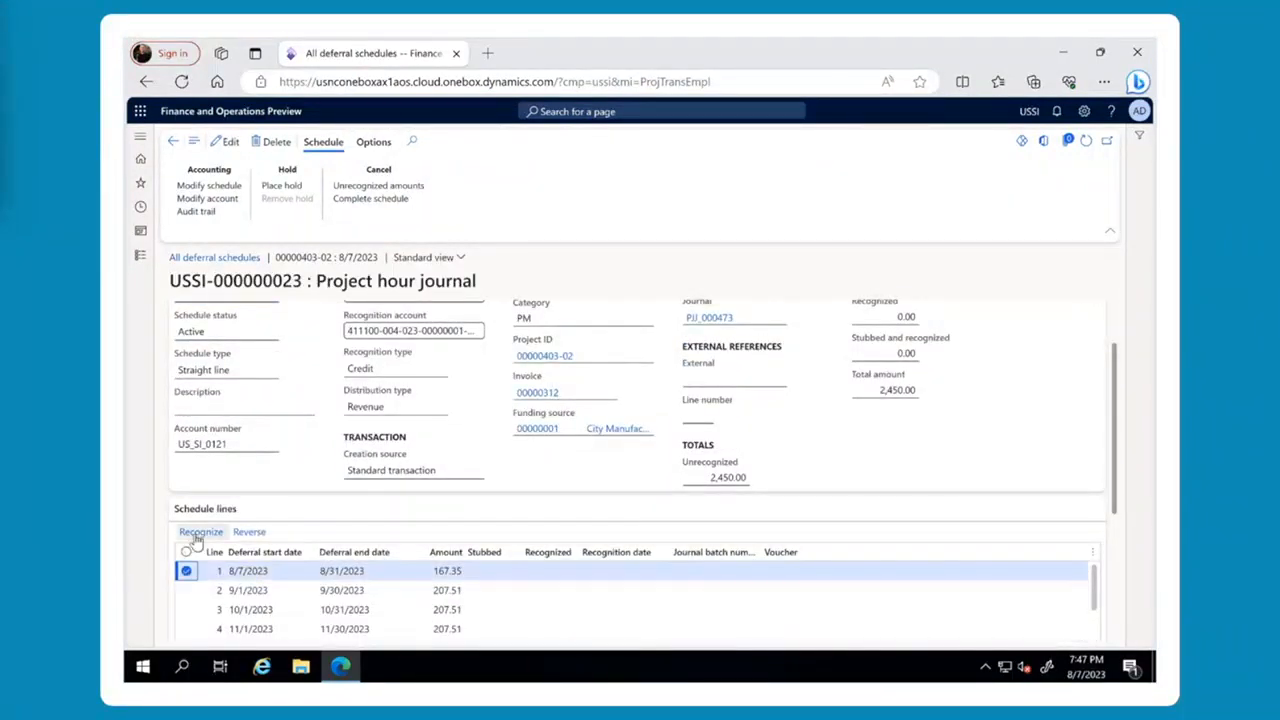
left_click(197, 536)
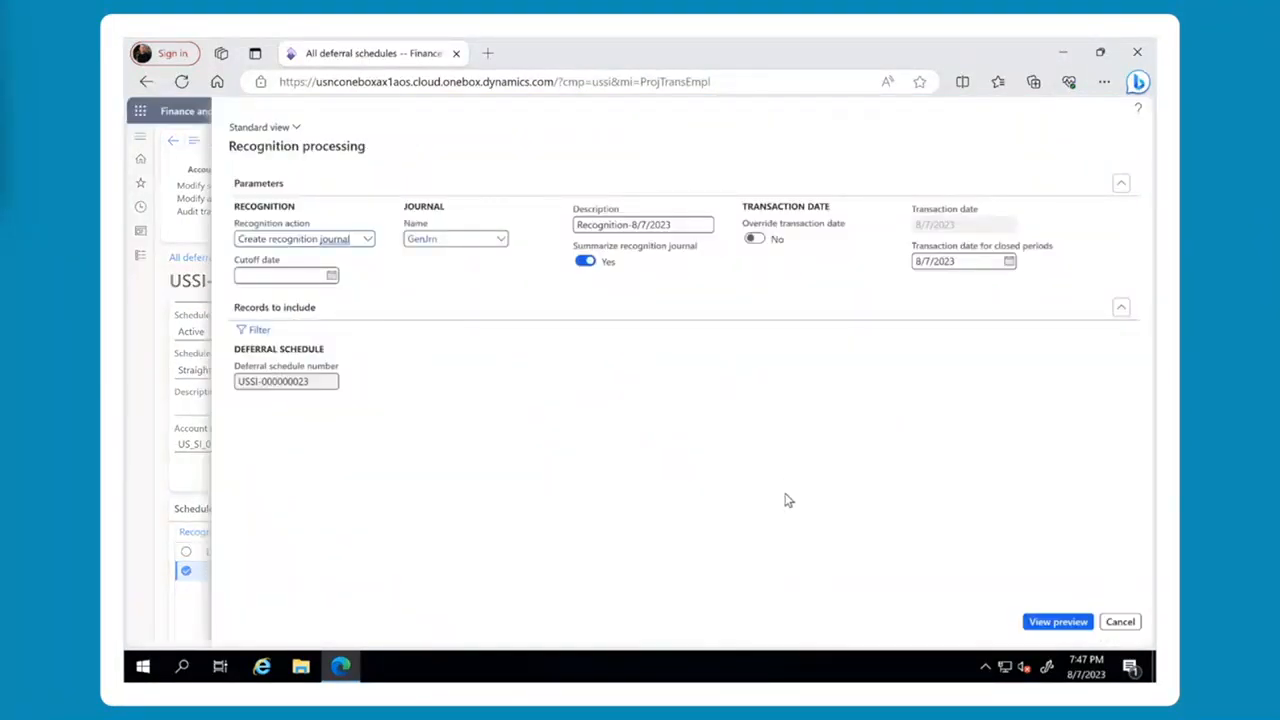
left_click(1052, 622)
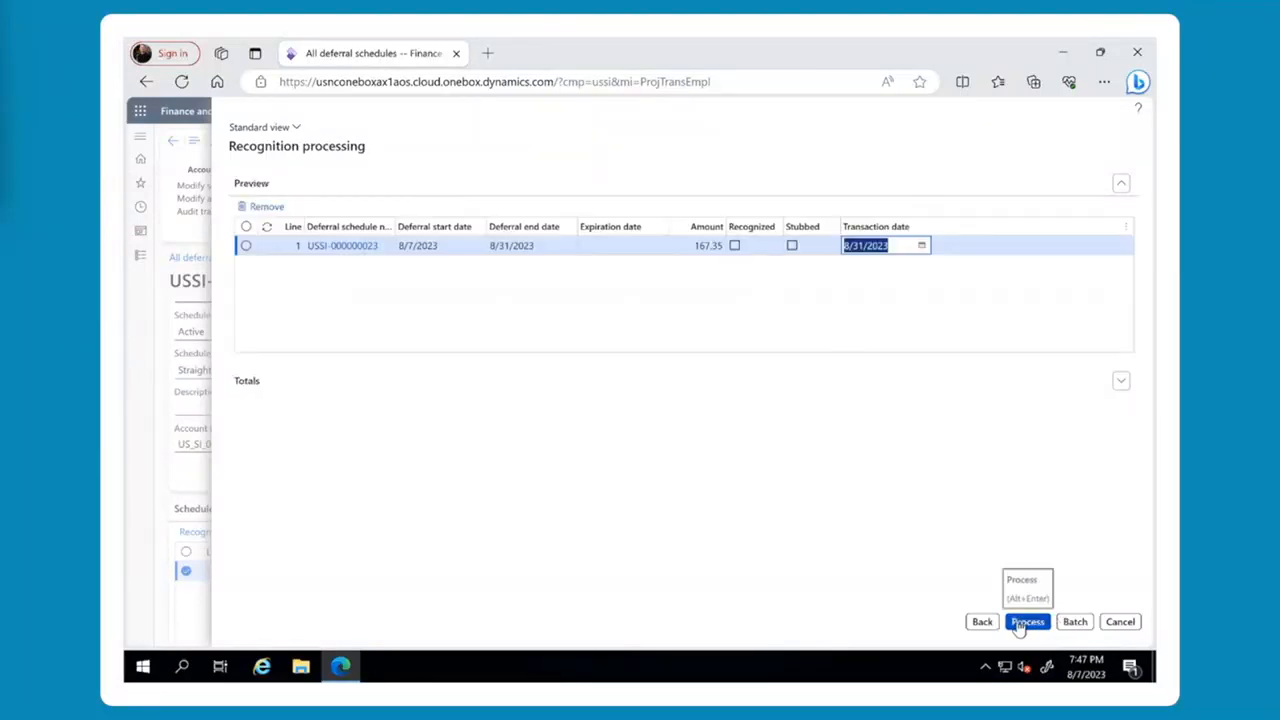
left_click(1019, 623)
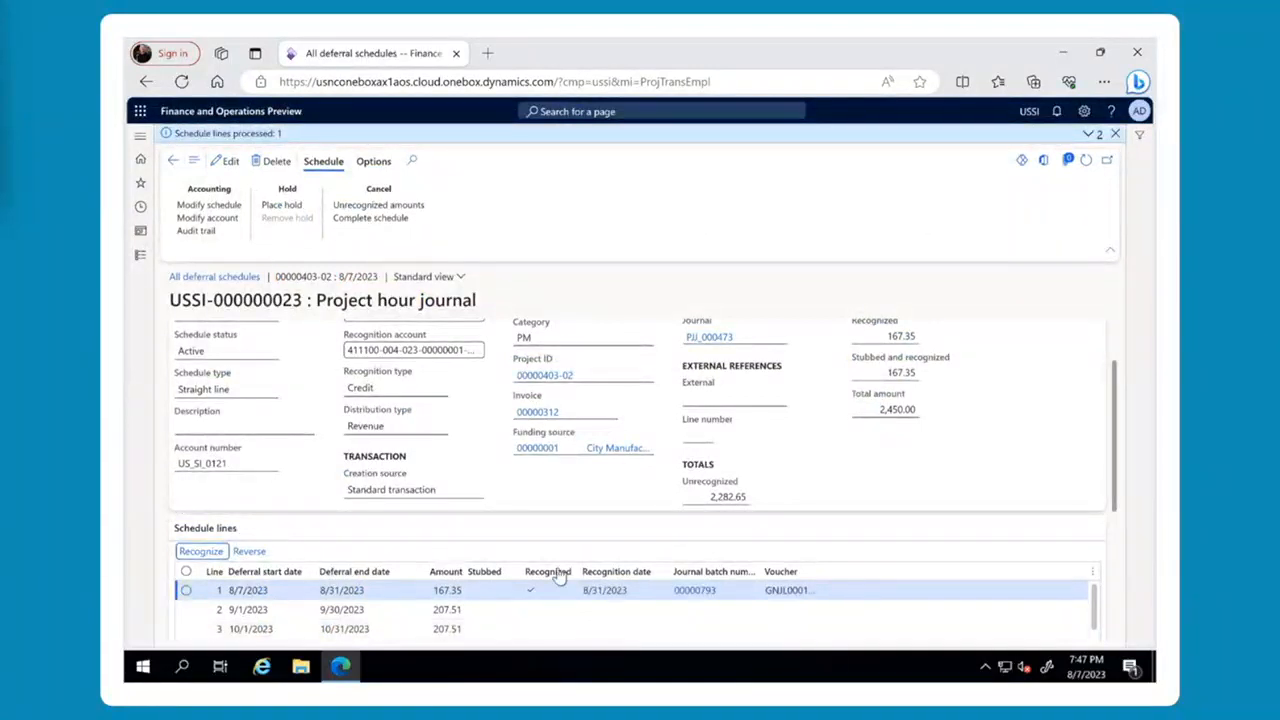
View the voucher transactions of the recognized line's journal, return to the schedule, and review its modification options without applying changes.
left_click(690, 591)
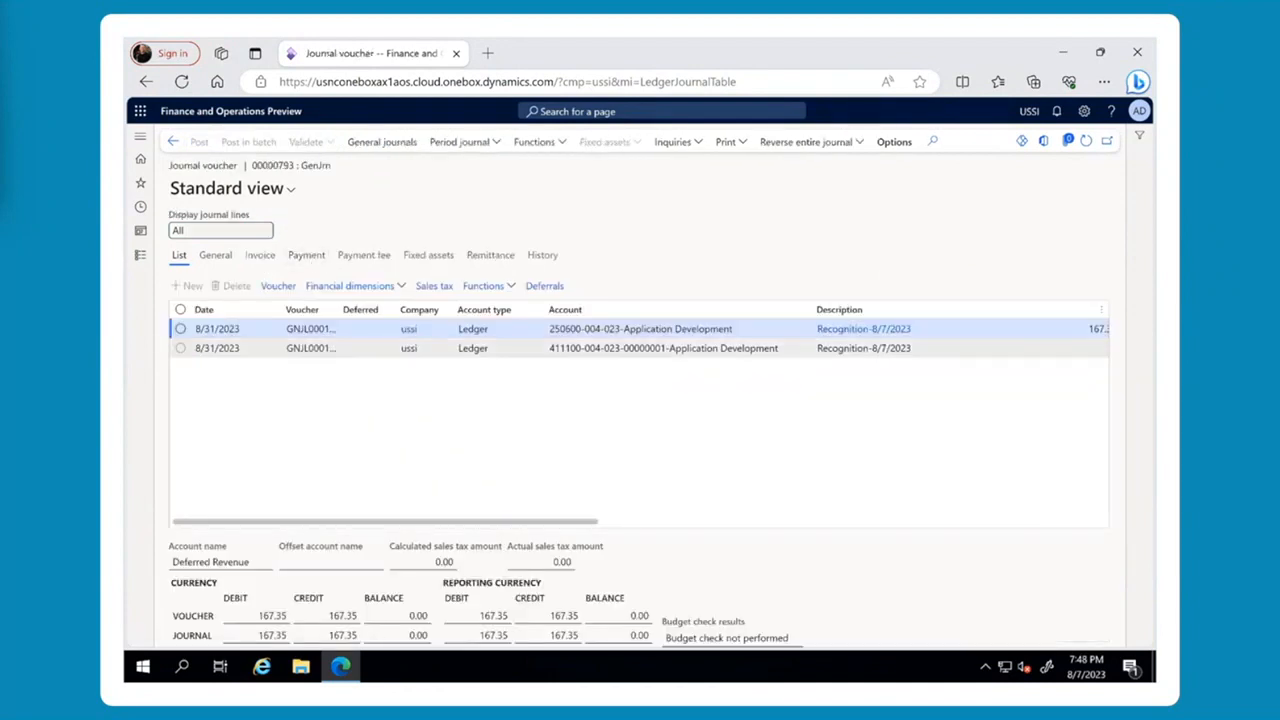
left_click(278, 286)
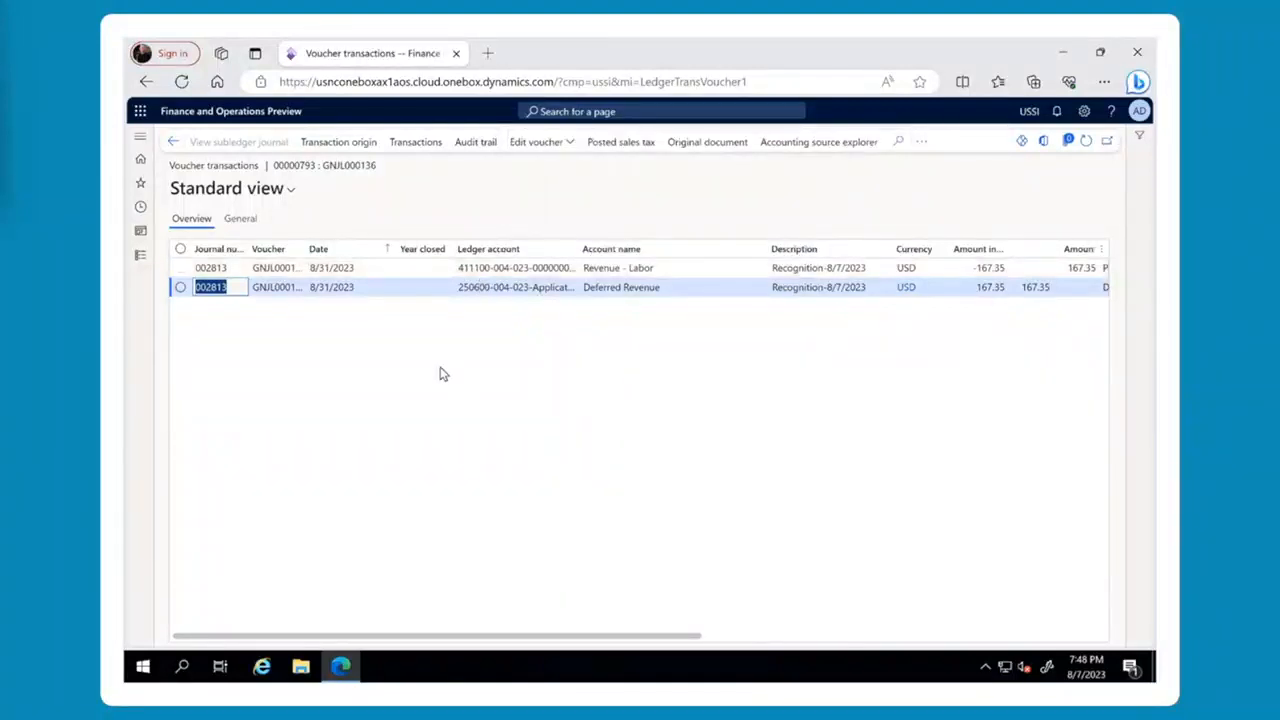
left_click(173, 142)
left_click(173, 143)
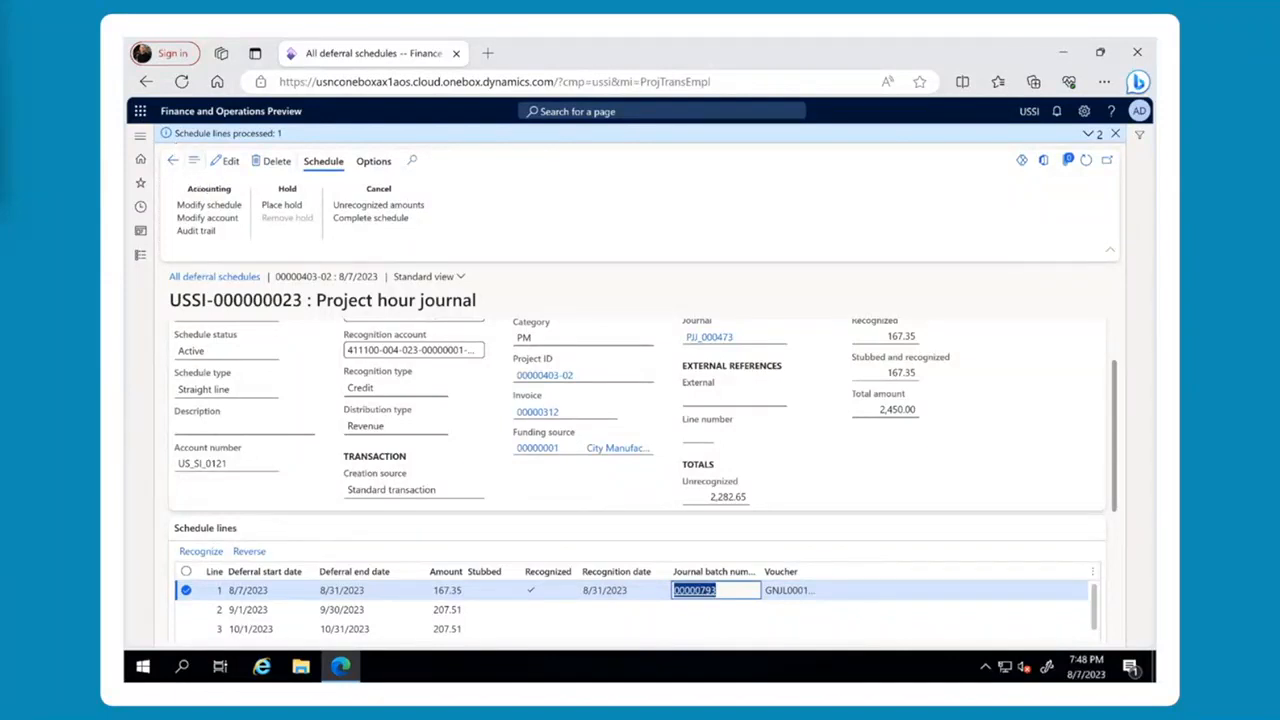
left_click(222, 207)
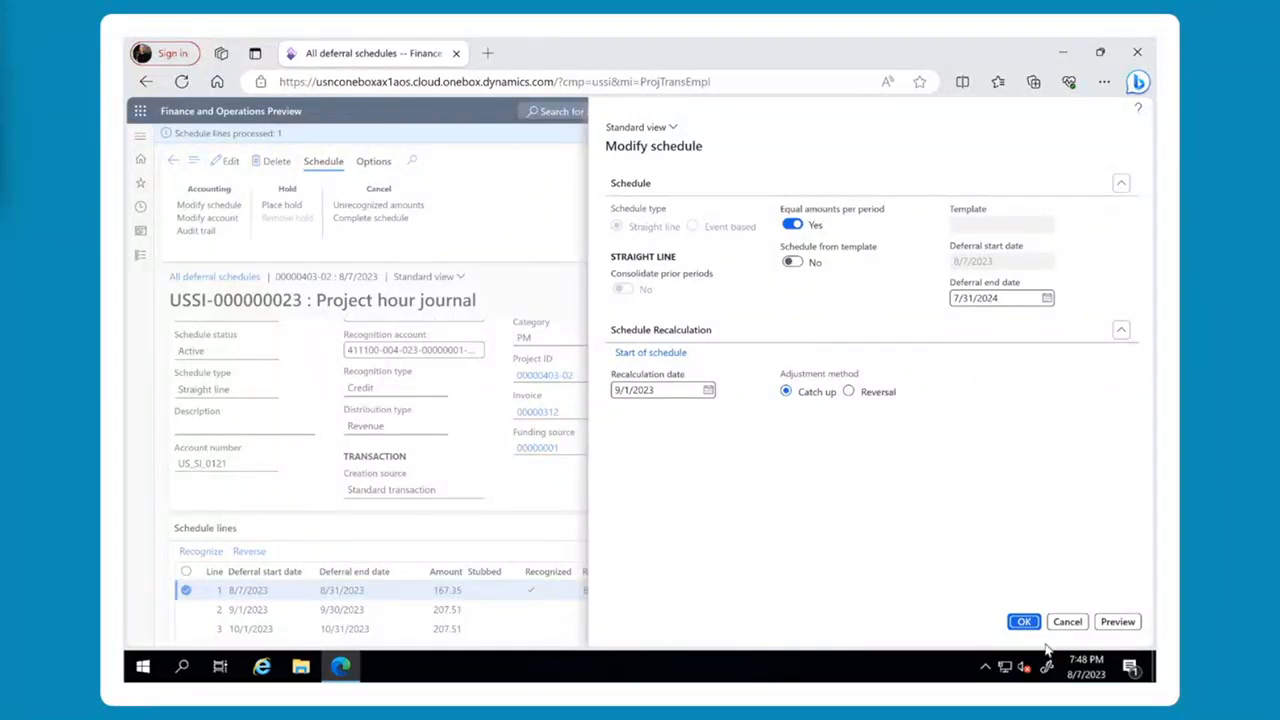
left_click(1066, 621)
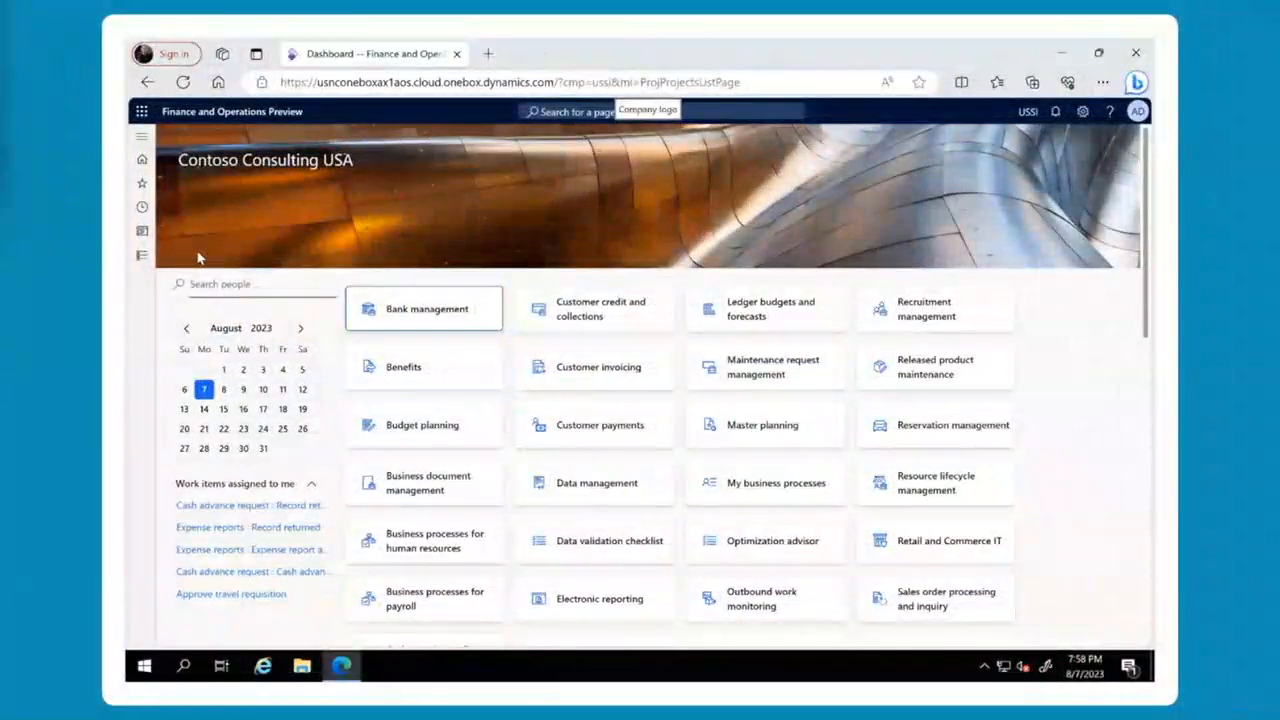
Open the subscription billing deferral defaults and view the deferred revenue defaults for expense reports.
left_click(142, 255)
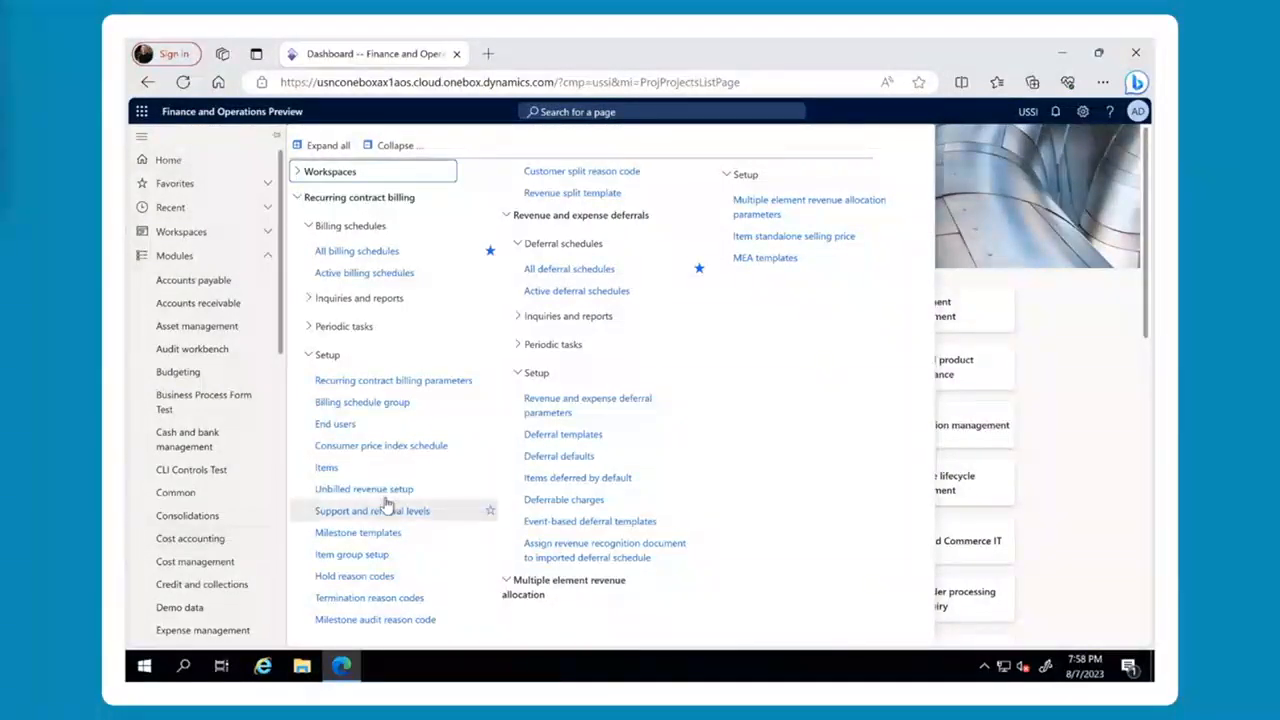
left_click(548, 458)
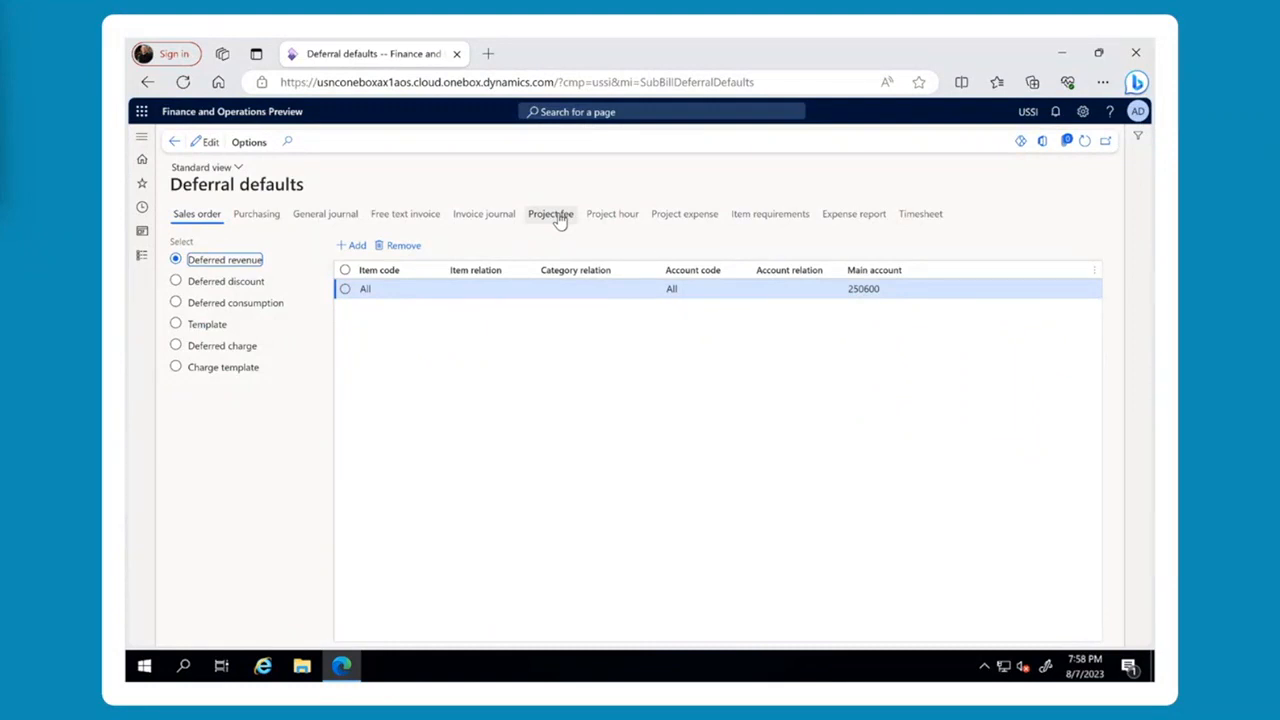
left_click(854, 216)
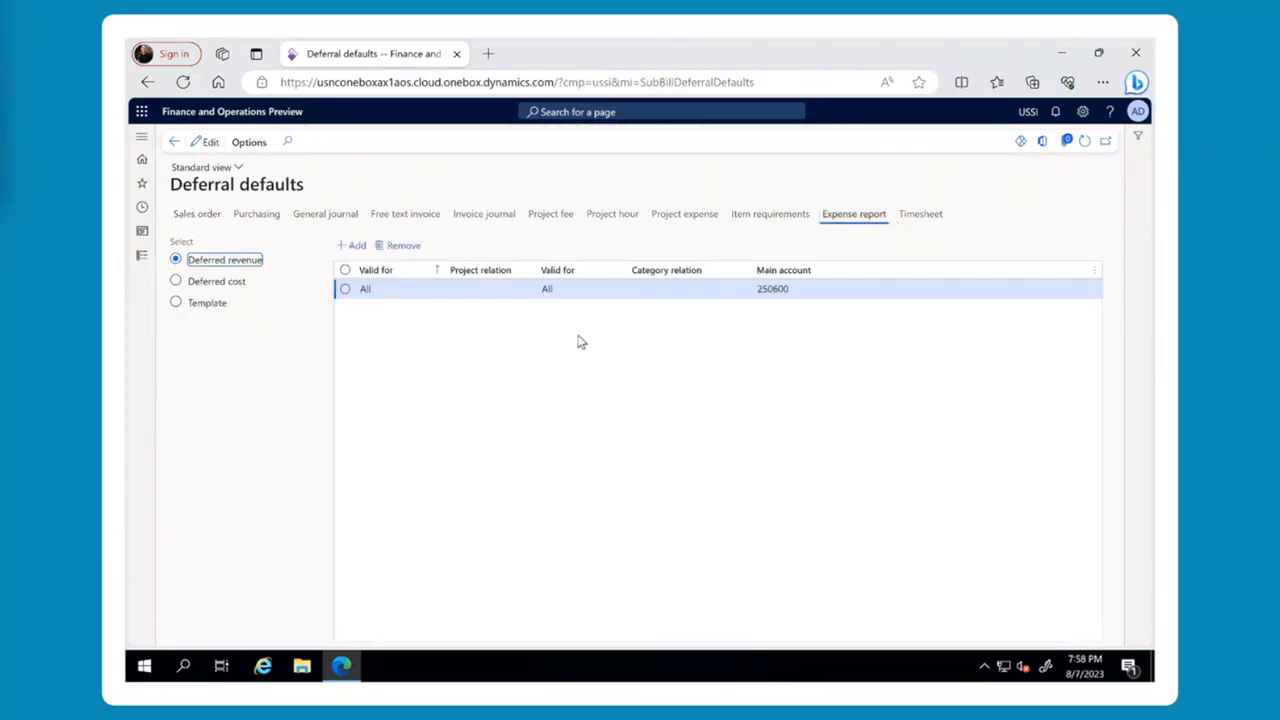
Open the Phase 1 - Prototype subproject of the Implementation project from the list of all projects.
left_click(141, 256)
scroll(200, 374, "down", 6)
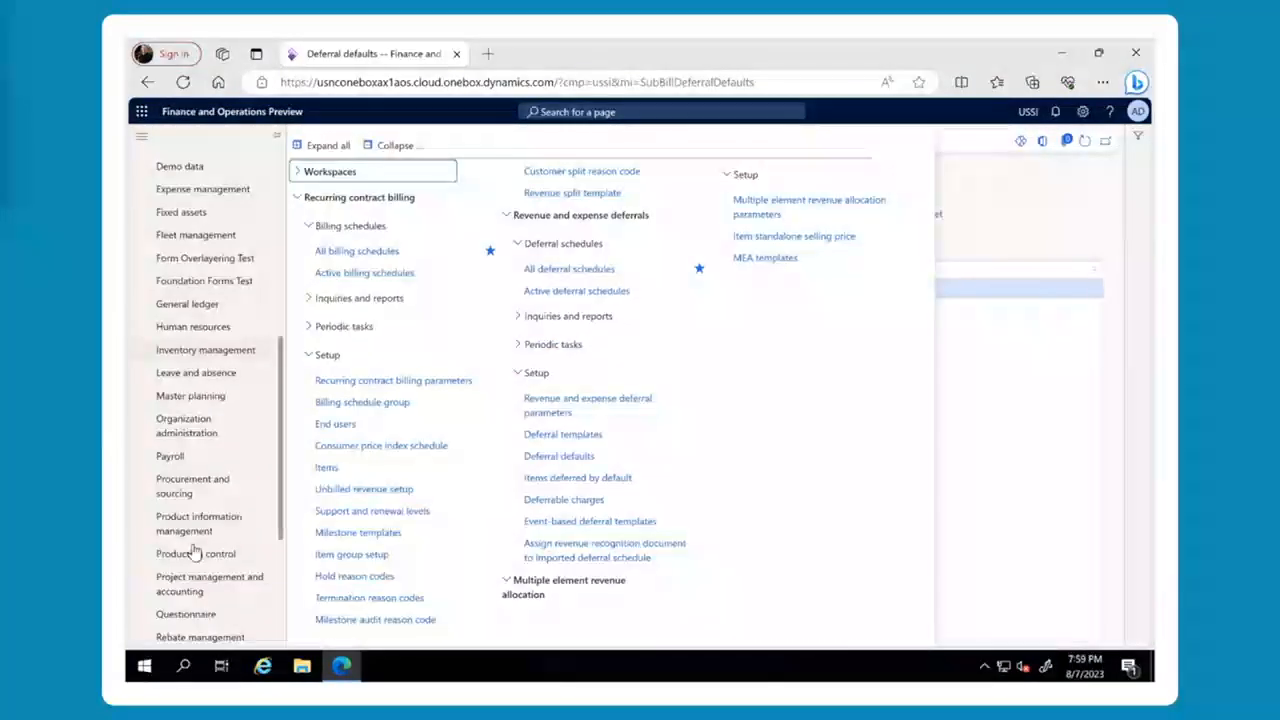
left_click(197, 555)
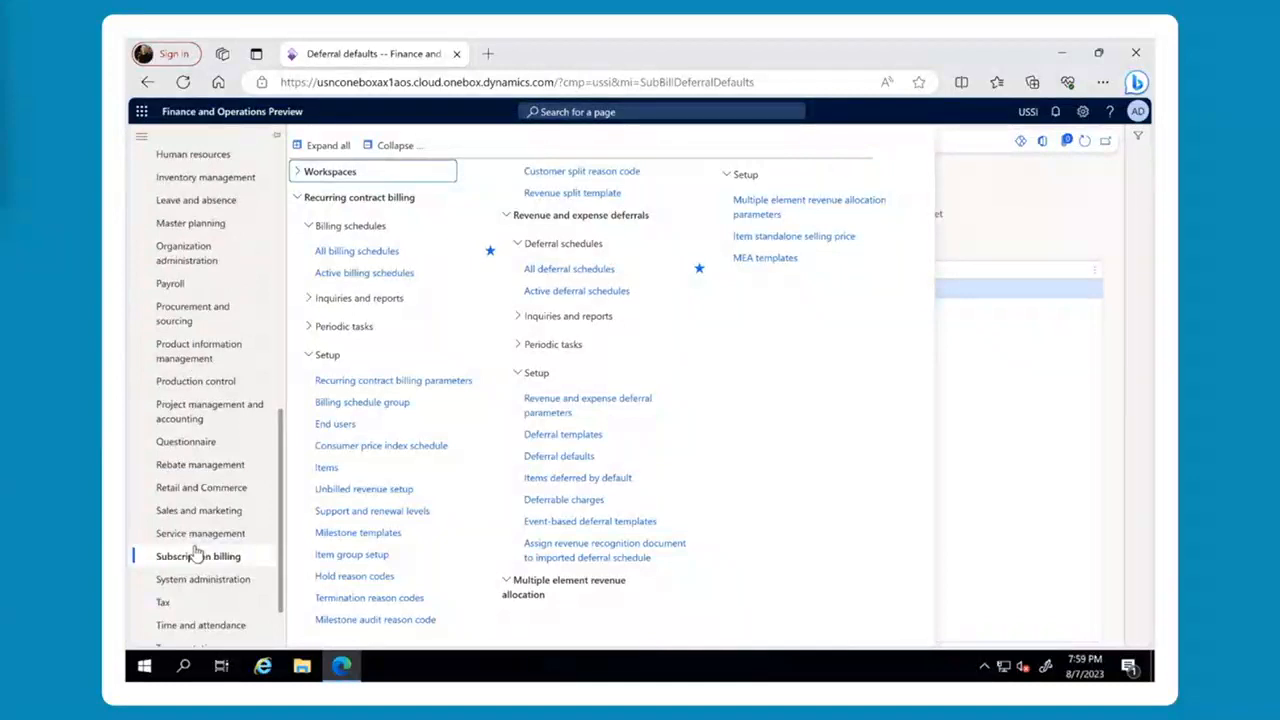
left_click(189, 415)
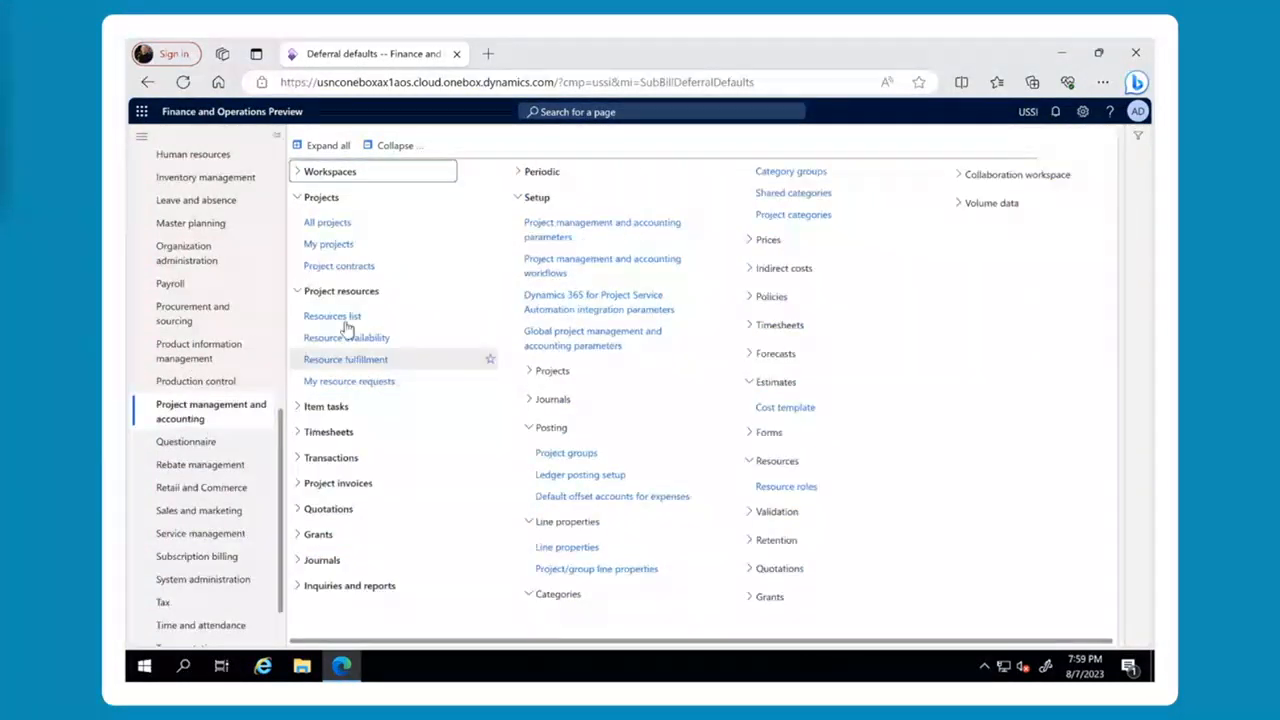
left_click(327, 223)
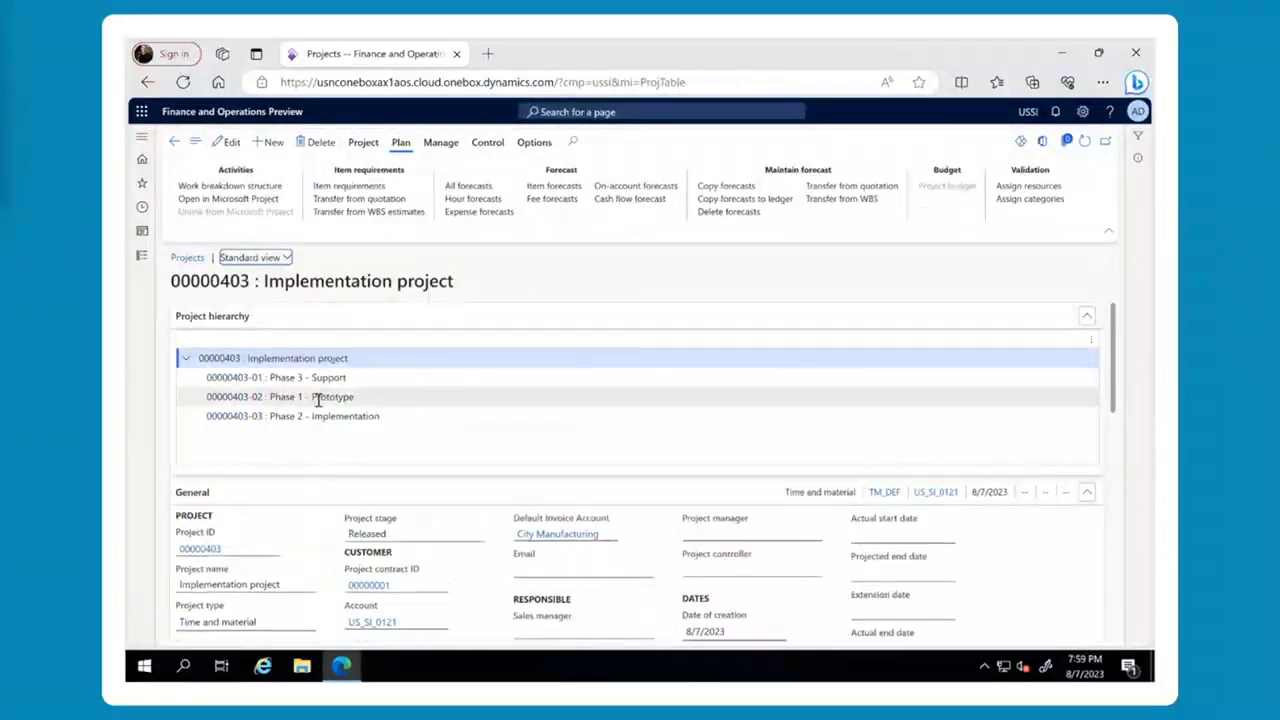
left_click(318, 399)
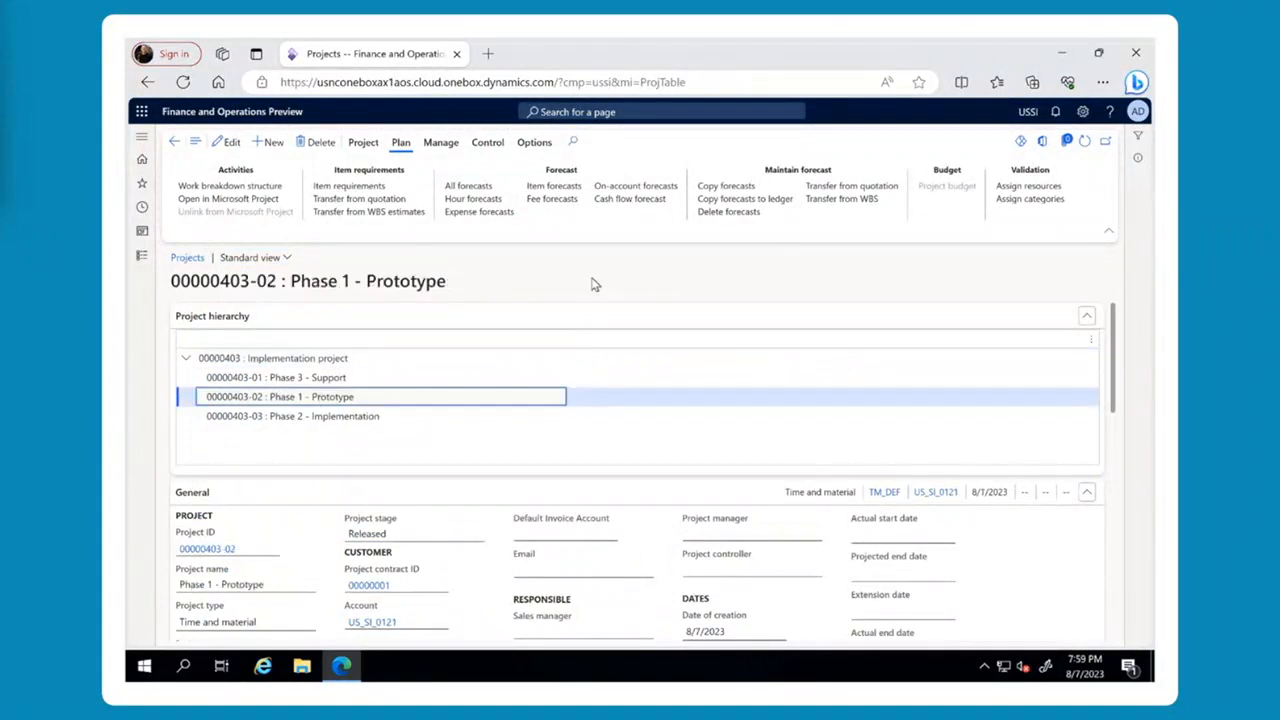
Review the deferral settings of the Travel line in the subproject's expense journal, and return to the project.
left_click(364, 145)
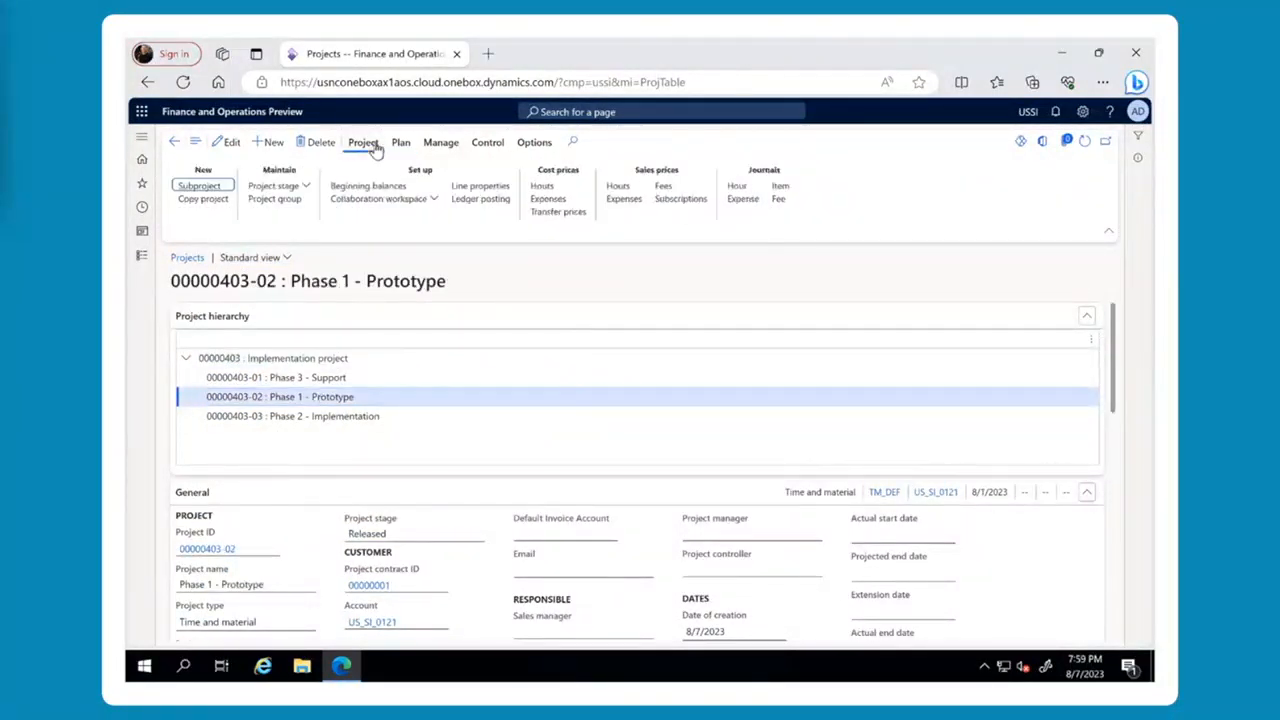
left_click(737, 201)
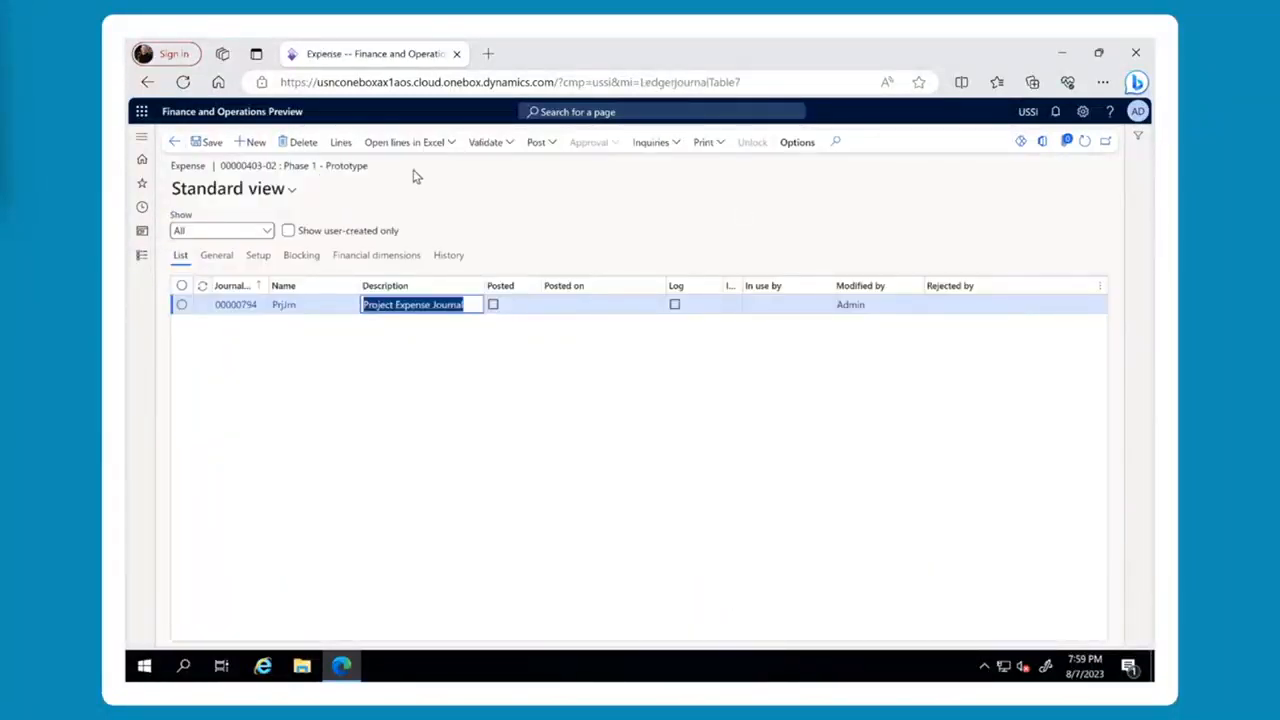
left_click(341, 143)
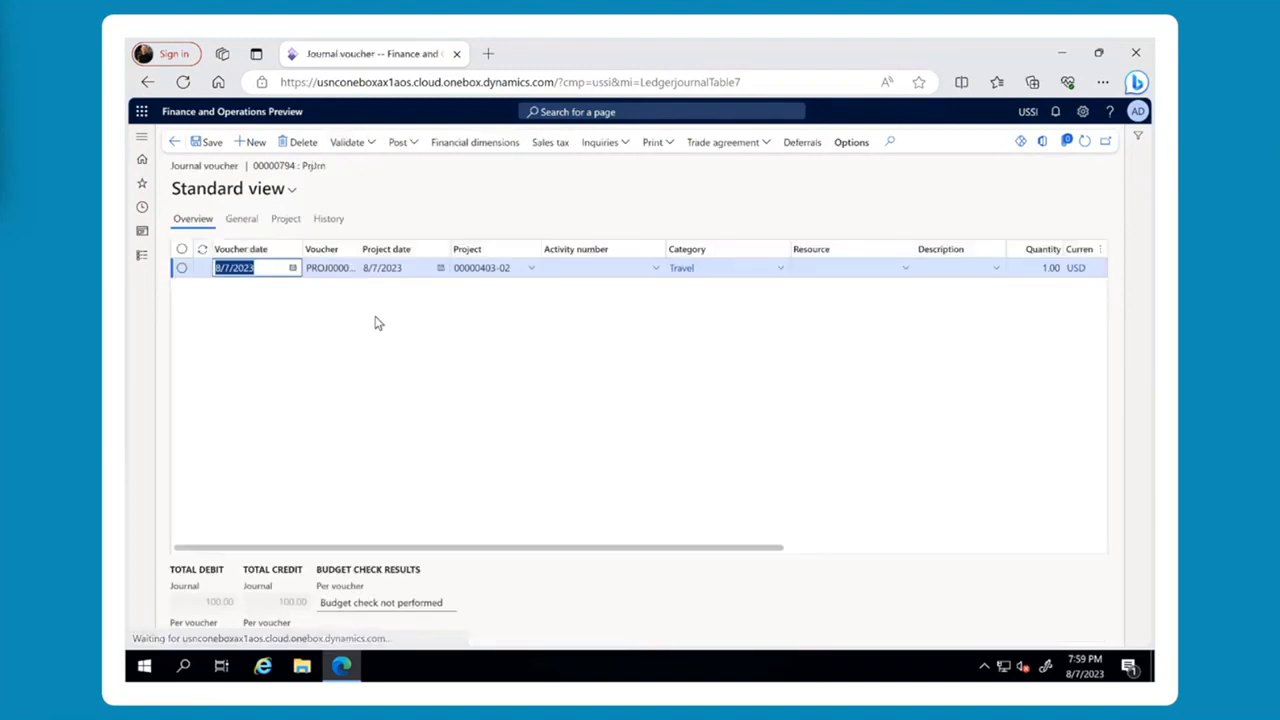
left_click_drag(660, 549, 817, 557)
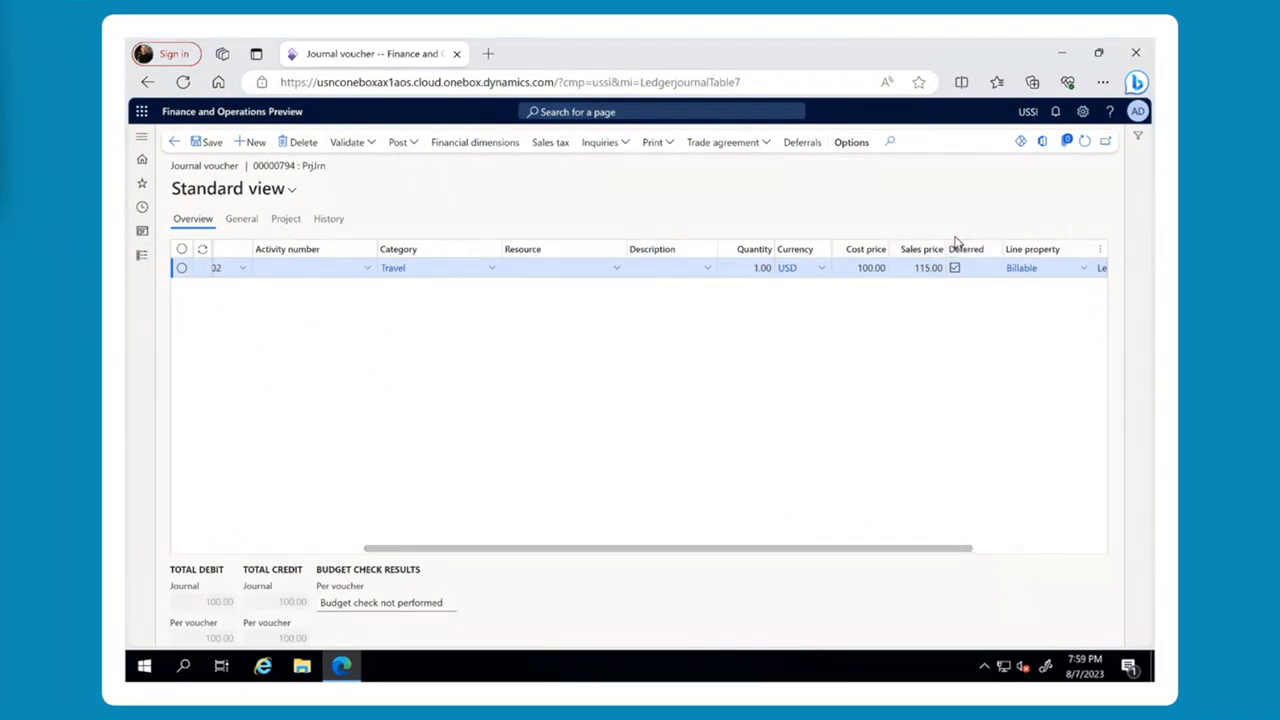
left_click(797, 150)
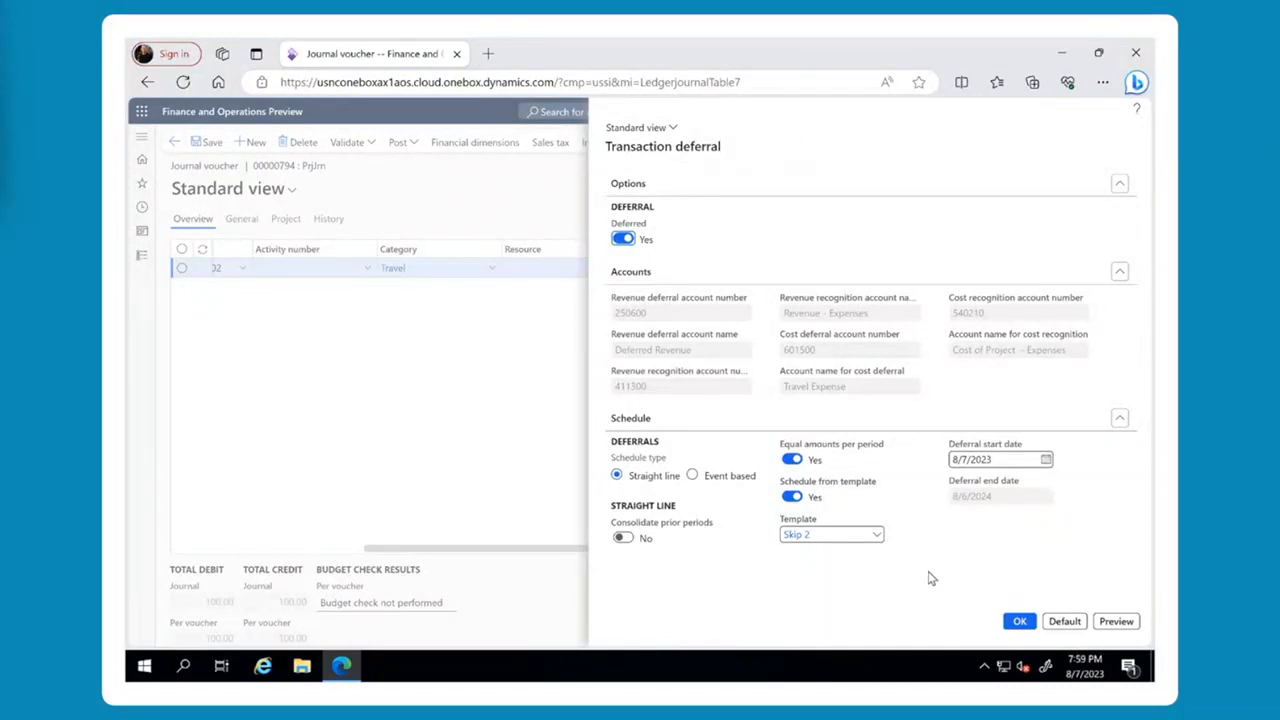
key("Escape")
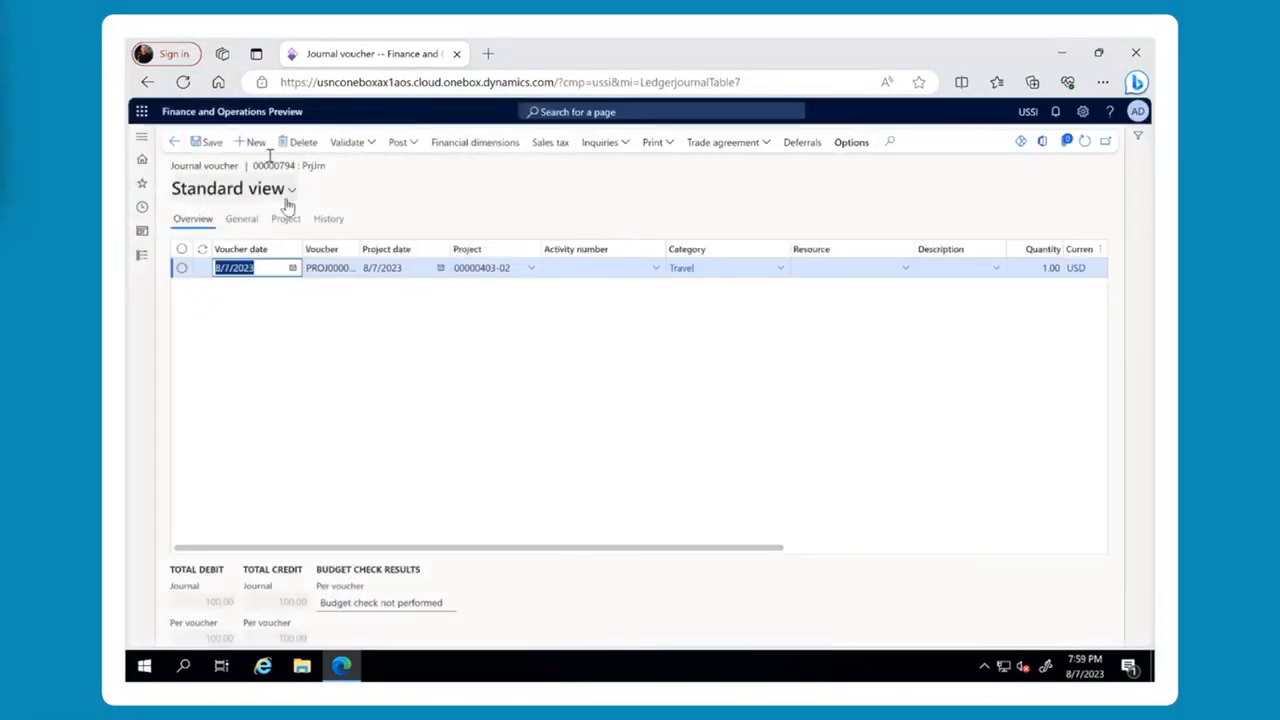
left_click(174, 142)
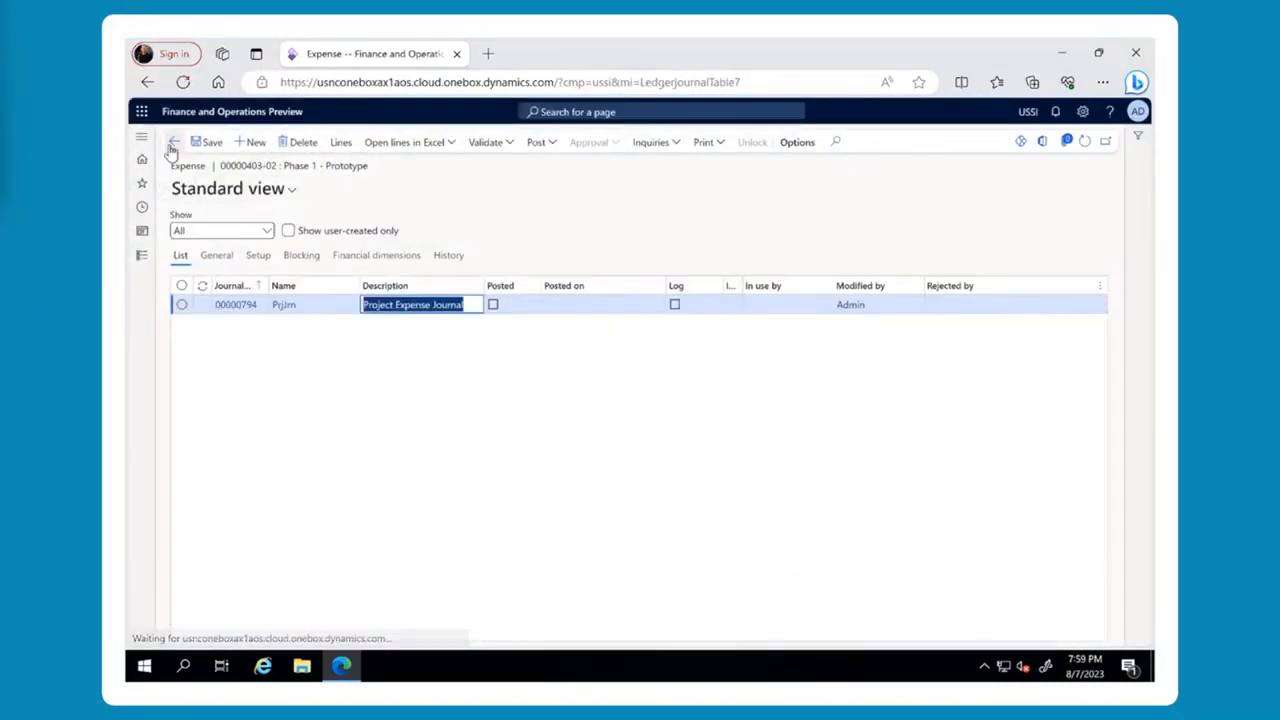
left_click(173, 143)
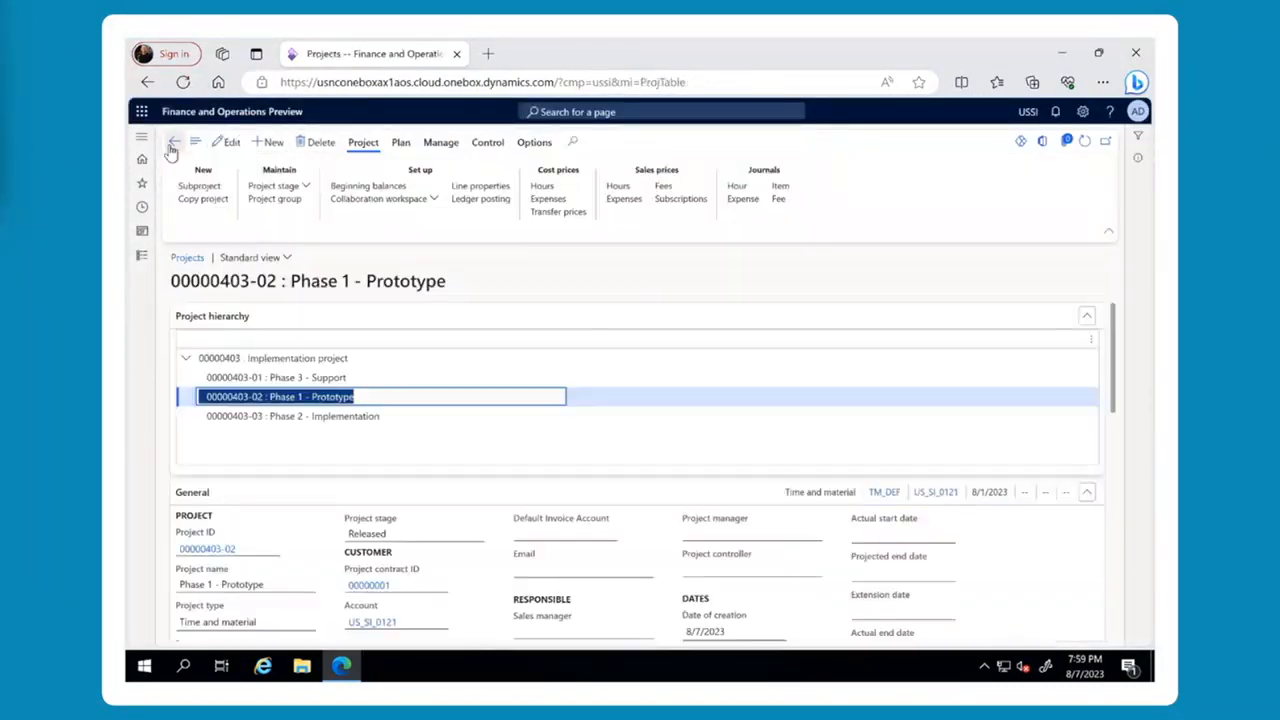
Review the deferral settings of the line in the Phase 1 - Prototype fee journal.
left_click(778, 200)
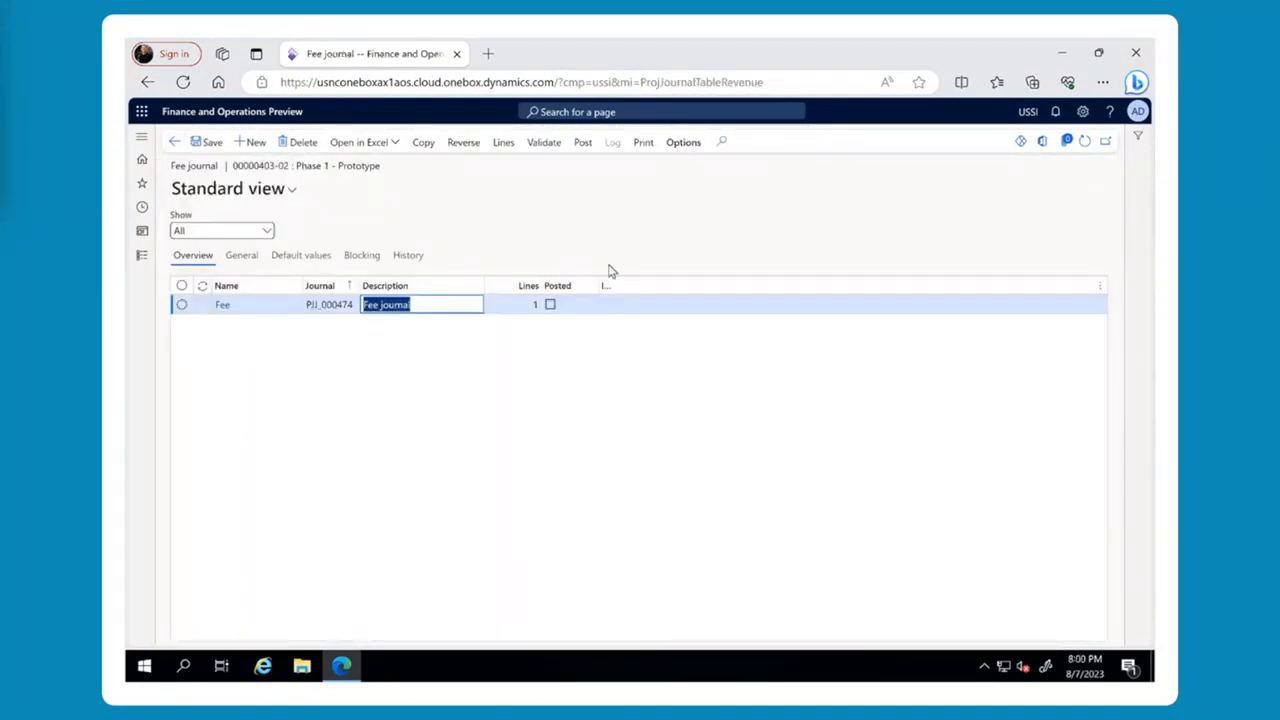
left_click(510, 142)
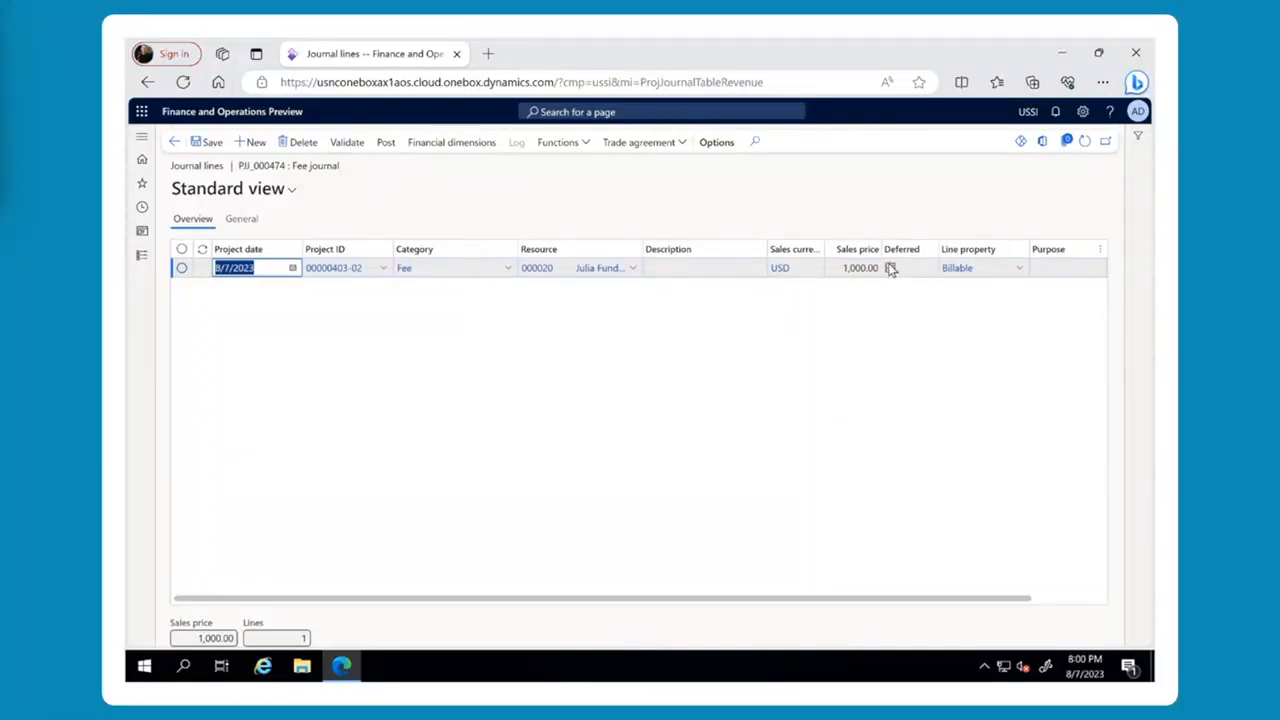
left_click(577, 146)
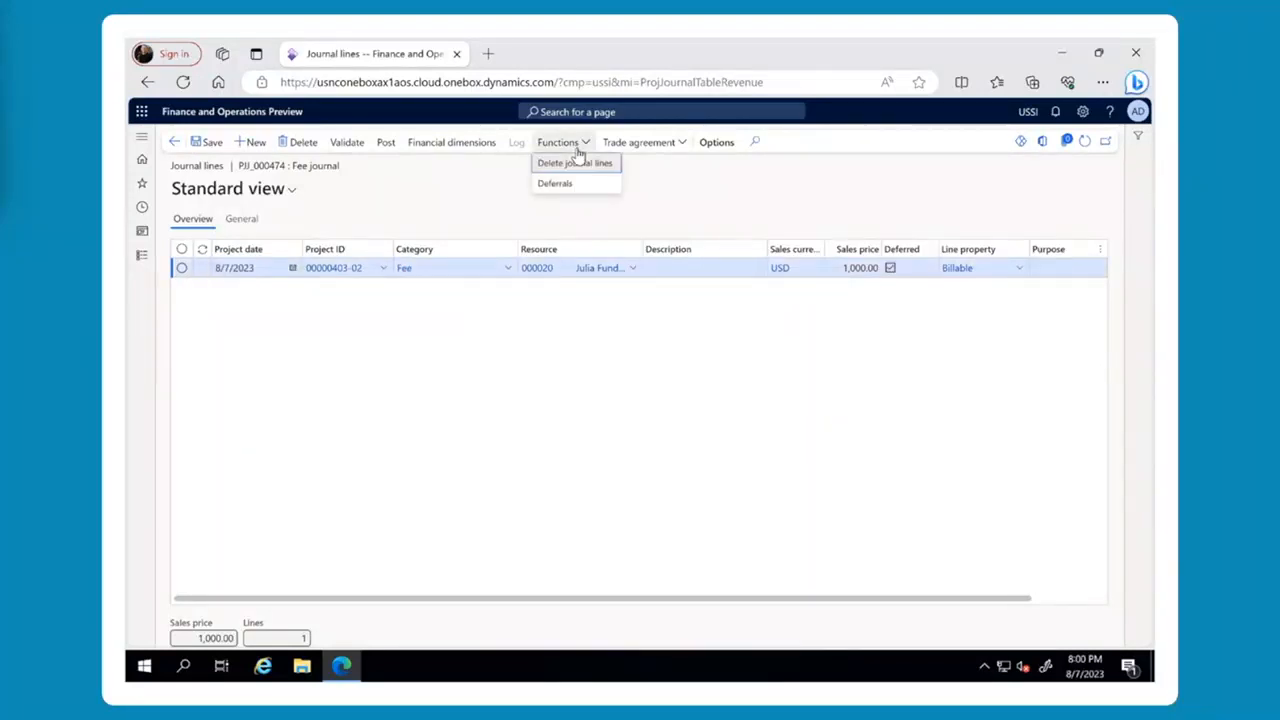
left_click(568, 188)
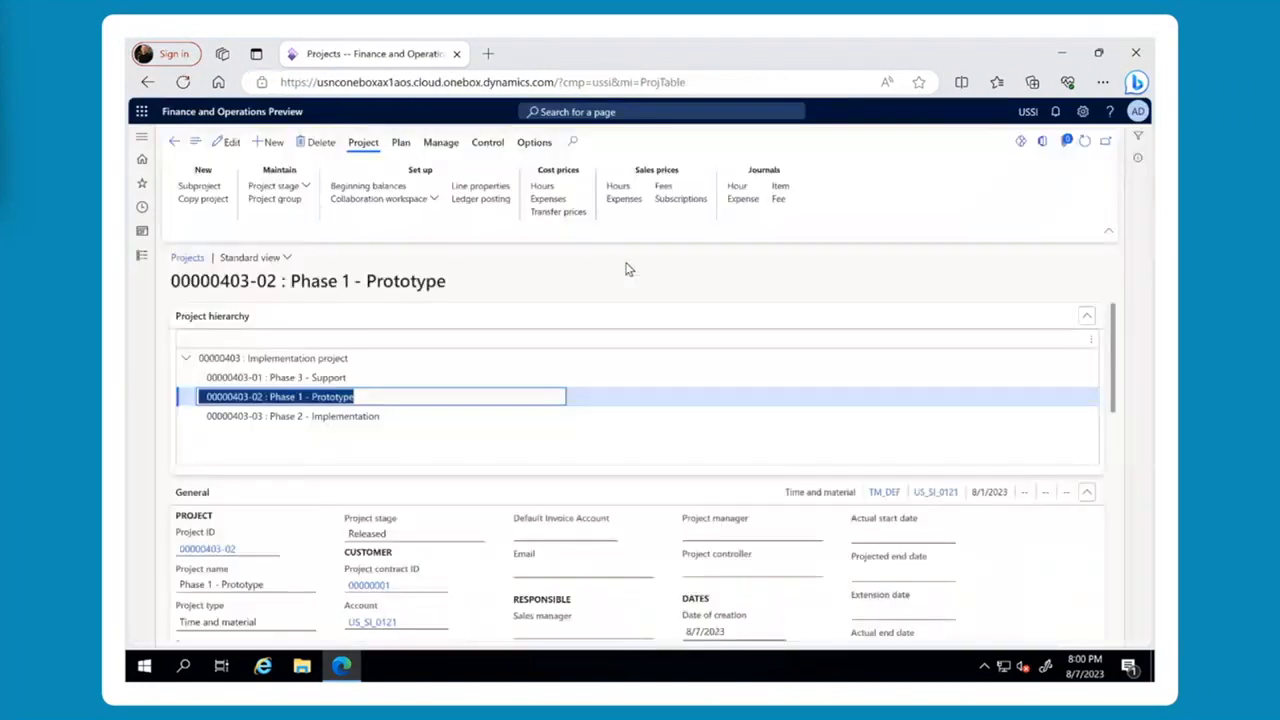
Open the item requirements of Phase 1 - Prototype and view the deferral column of the Support line.
left_click(403, 144)
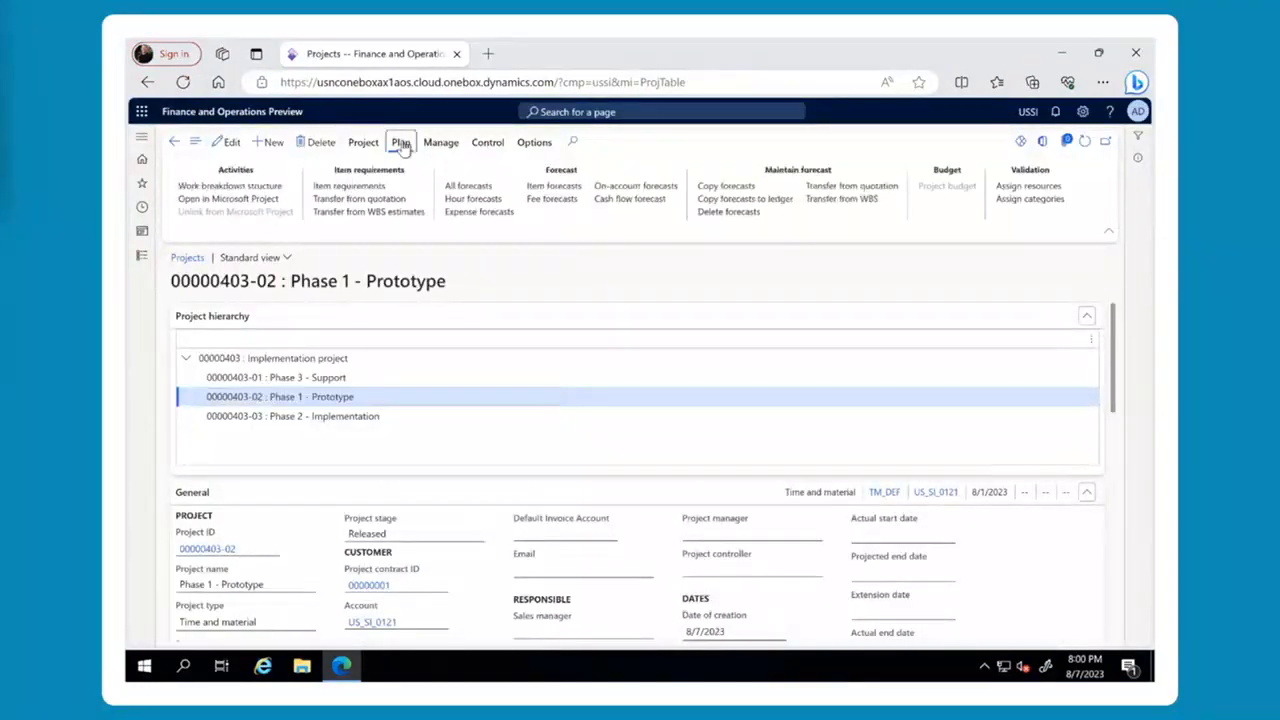
left_click(362, 187)
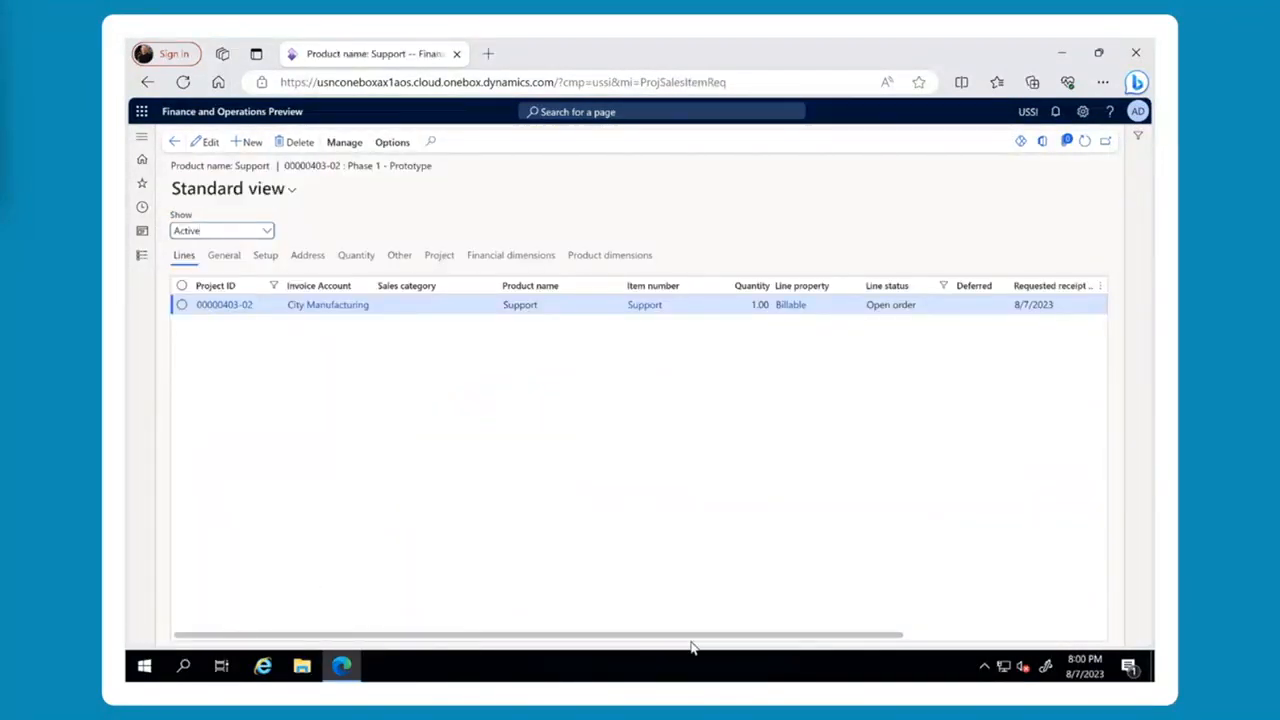
left_click_drag(698, 638, 820, 634)
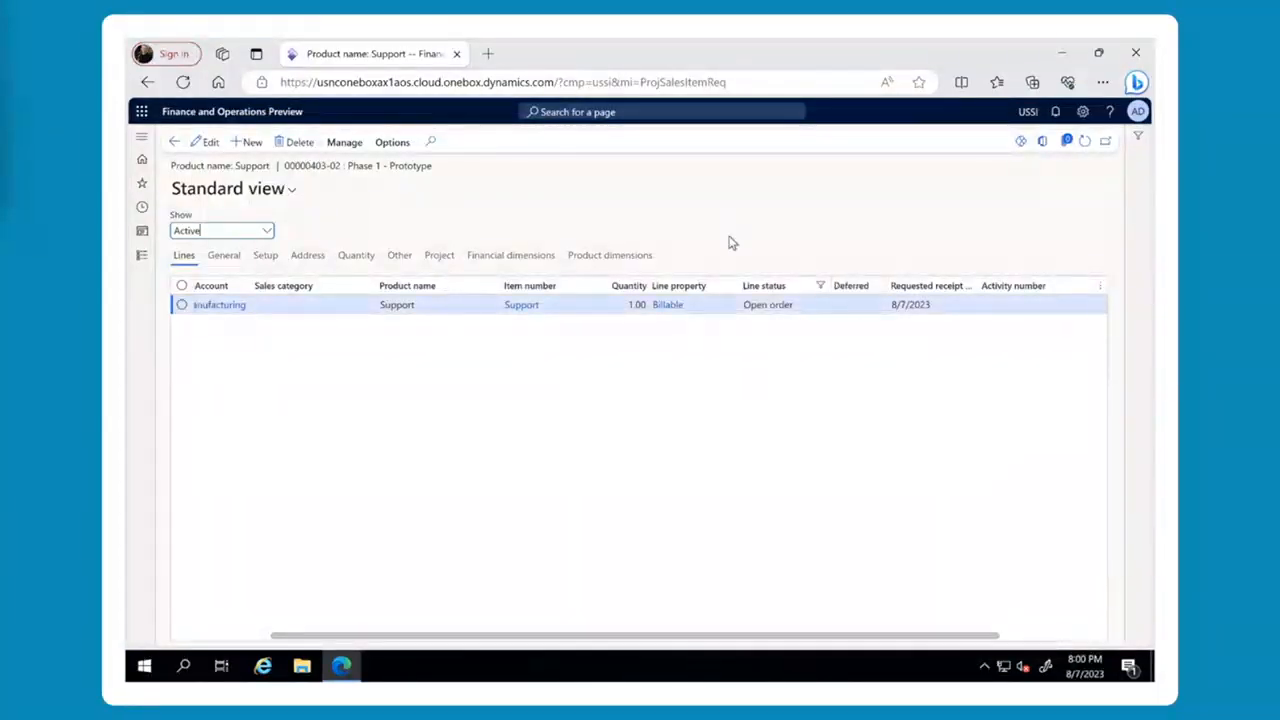
Turn on deferral for the Support item requirement line of Phase 1 - Prototype and accept its straight-line schedule.
left_click(336, 143)
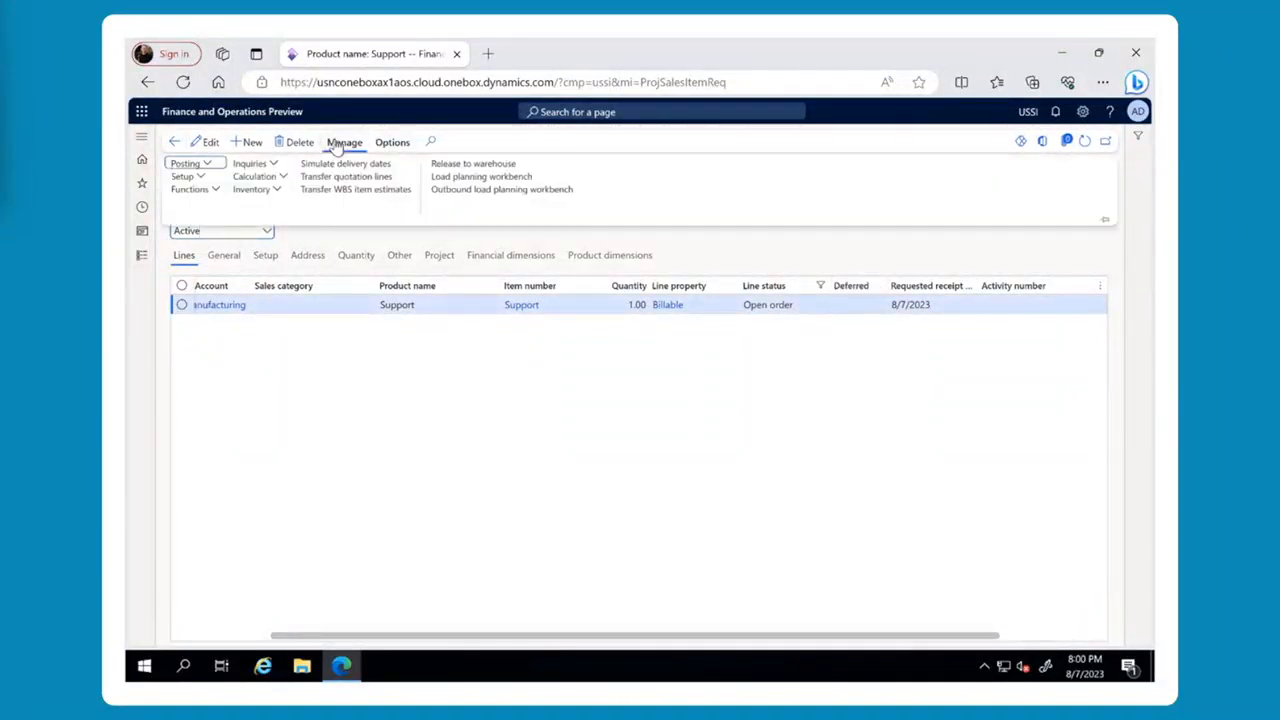
left_click(189, 191)
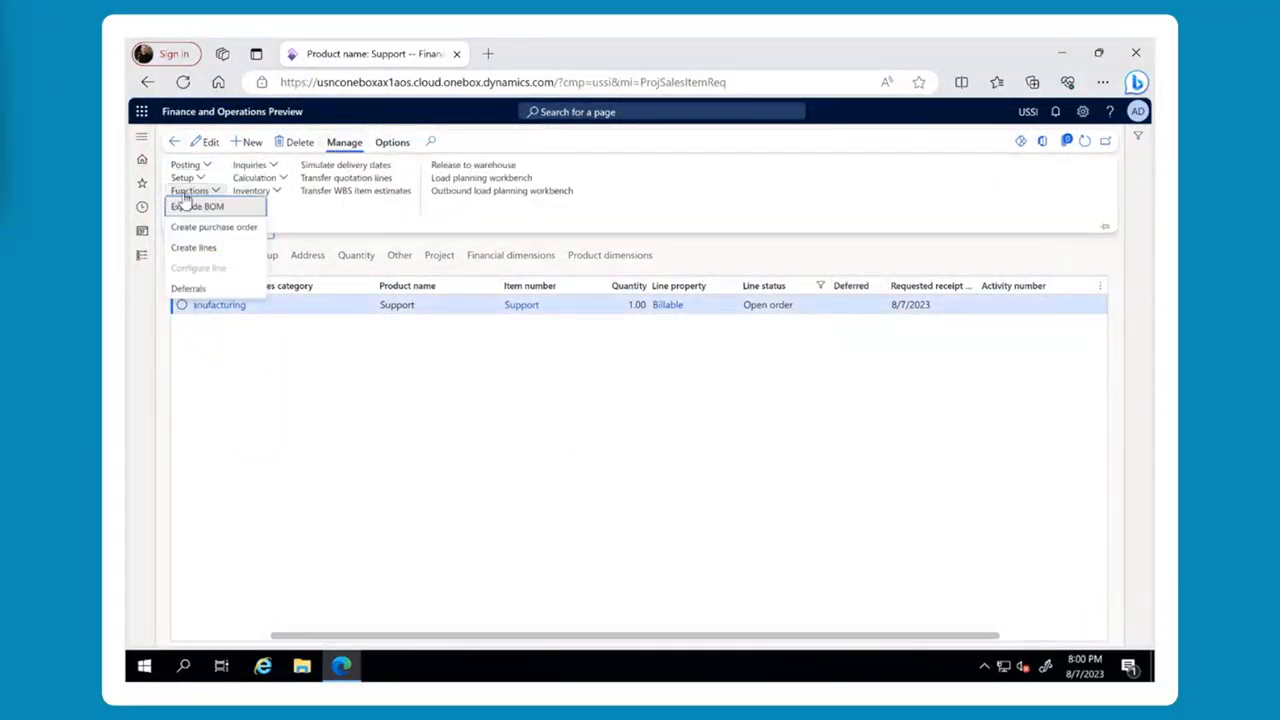
left_click(188, 288)
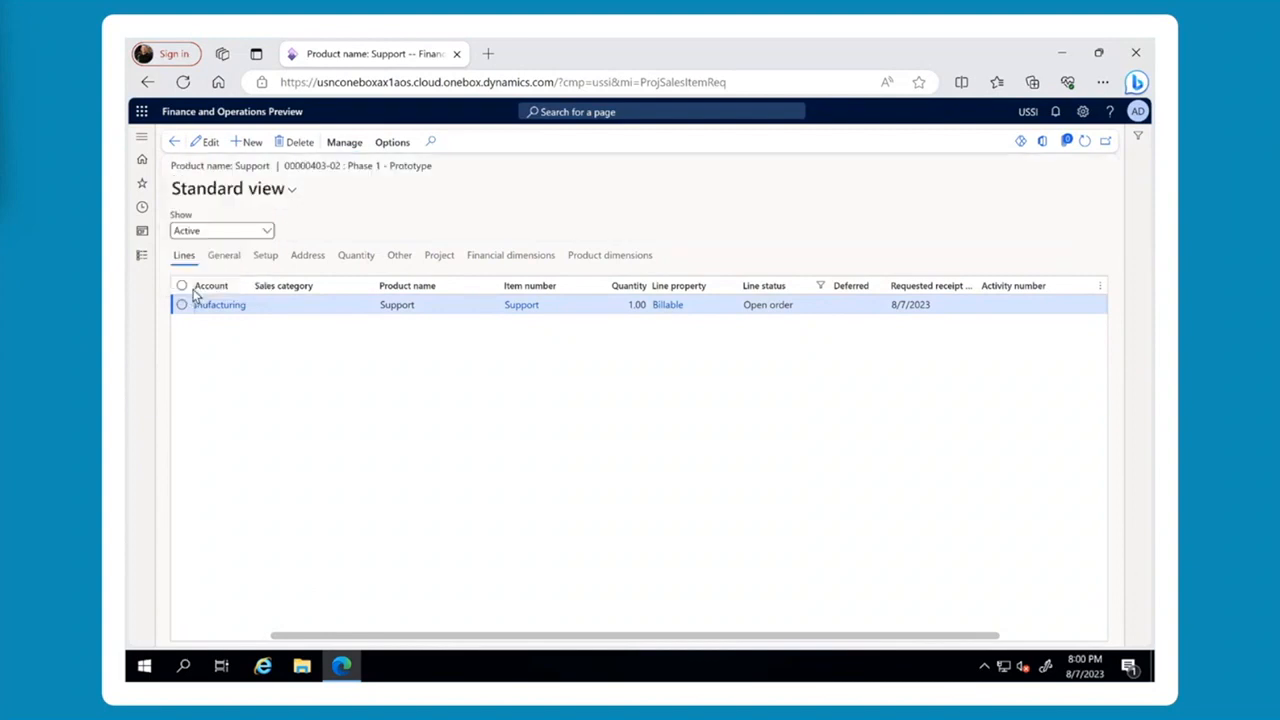
left_click(622, 240)
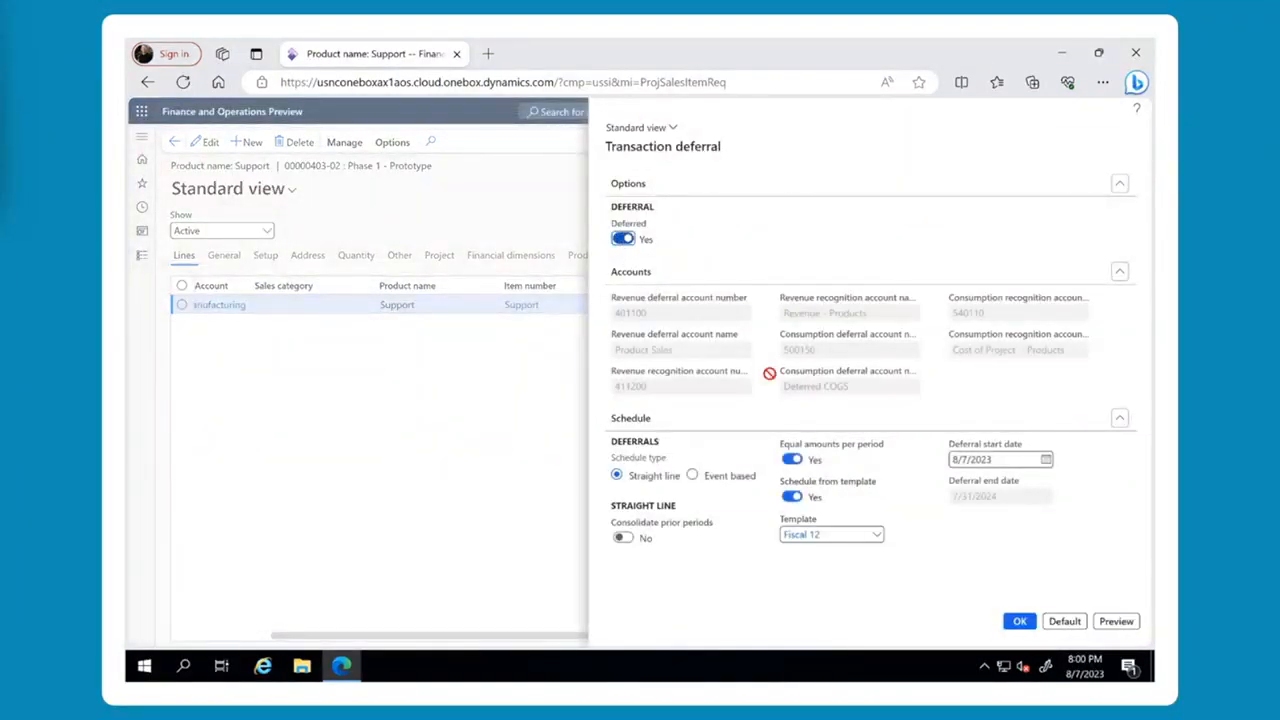
left_click(1016, 621)
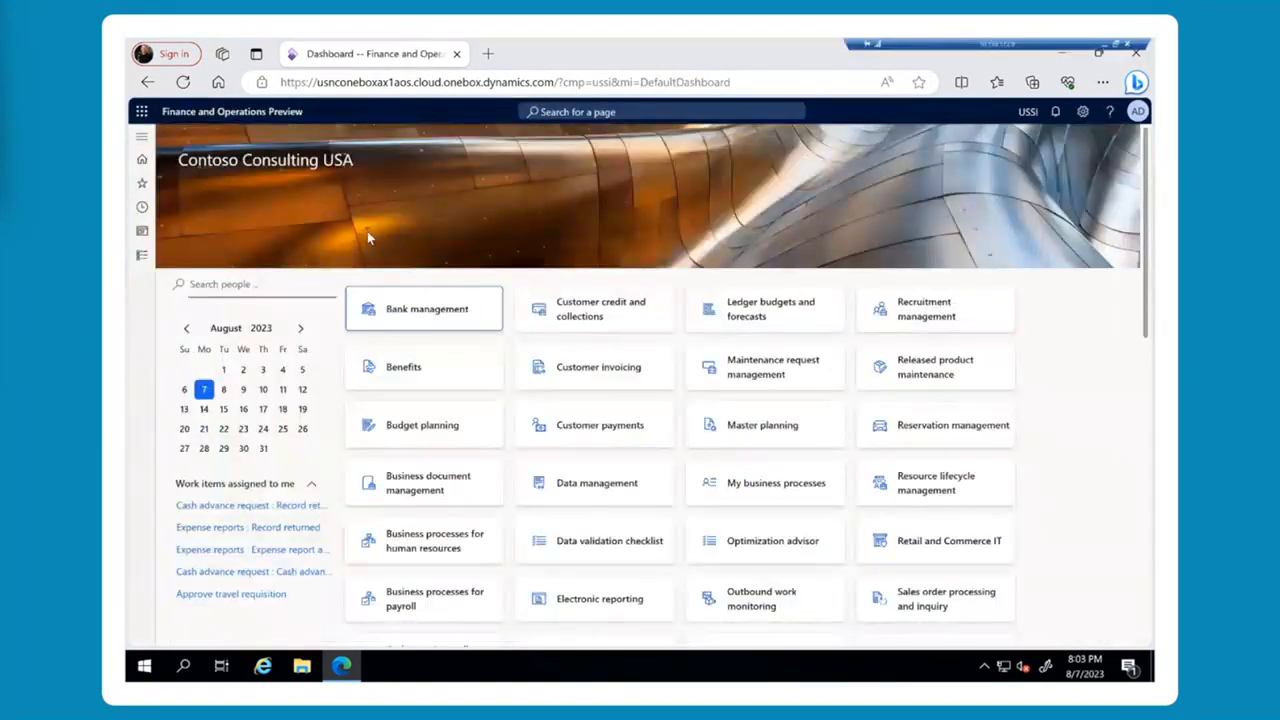
Open the list of all timesheets in Project management and accounting.
left_click(141, 259)
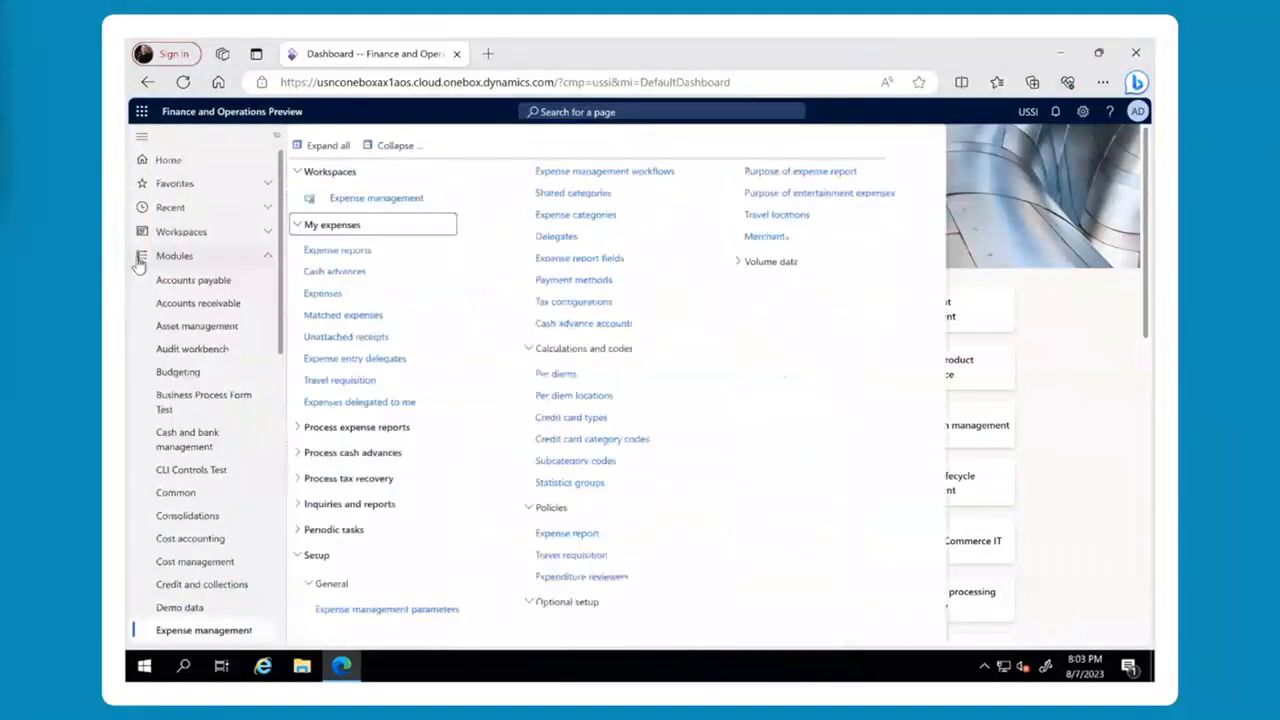
scroll(225, 540, "down", 3)
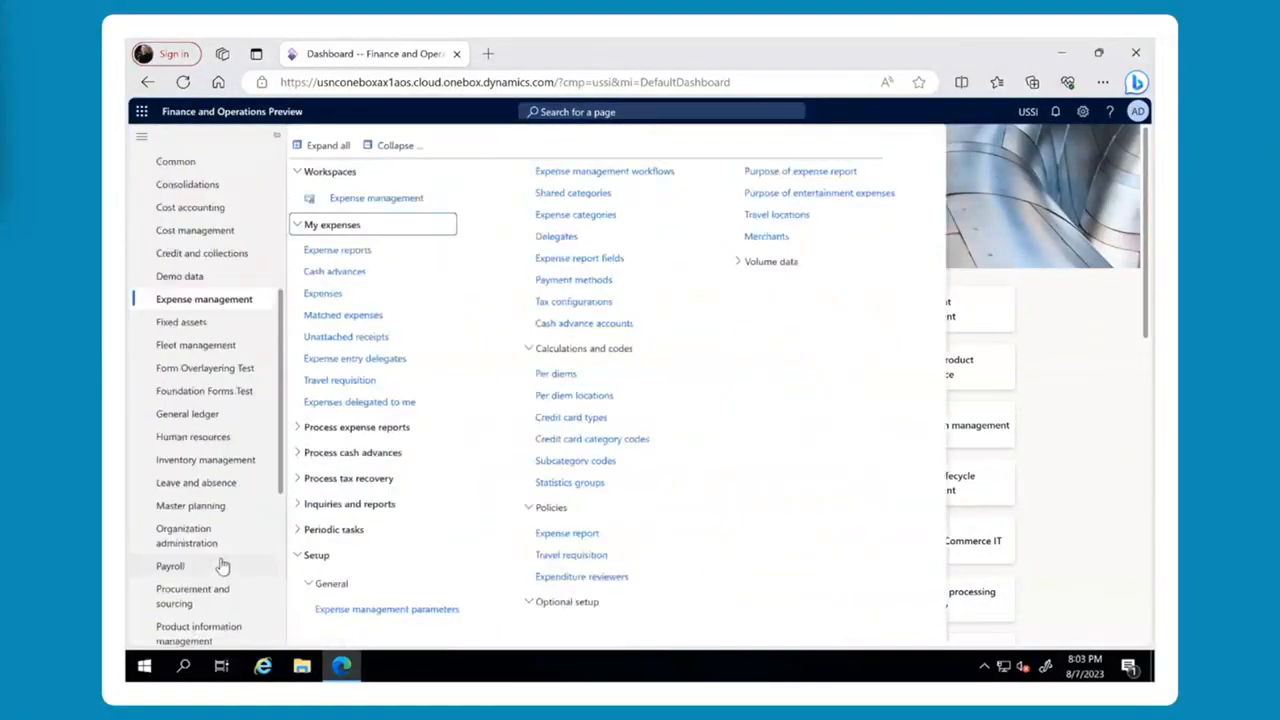
scroll(222, 556, "down", 3)
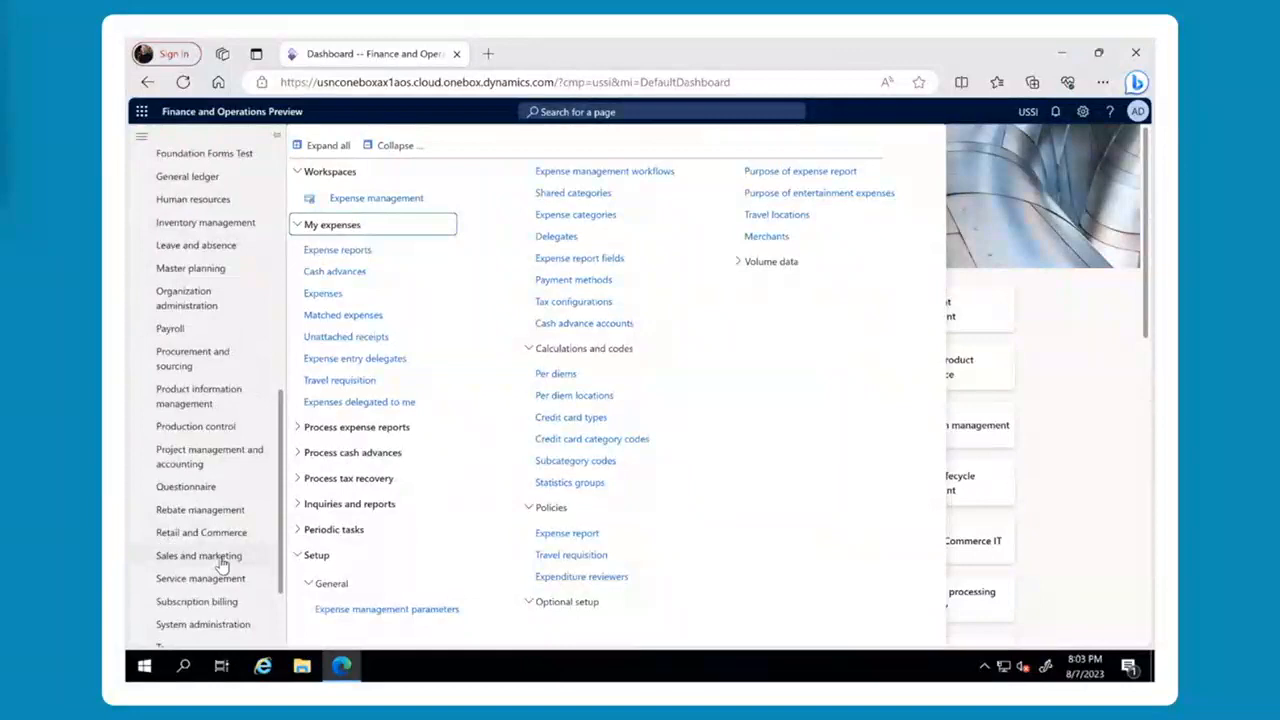
left_click(197, 452)
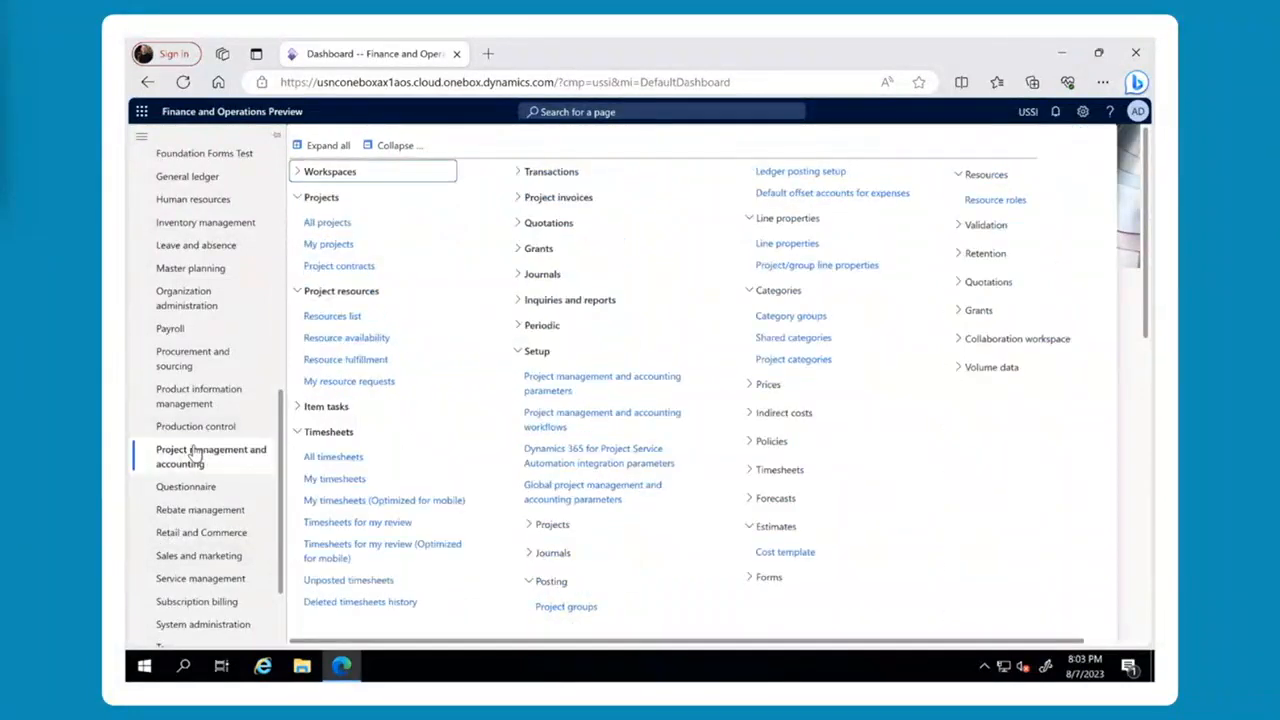
left_click(338, 457)
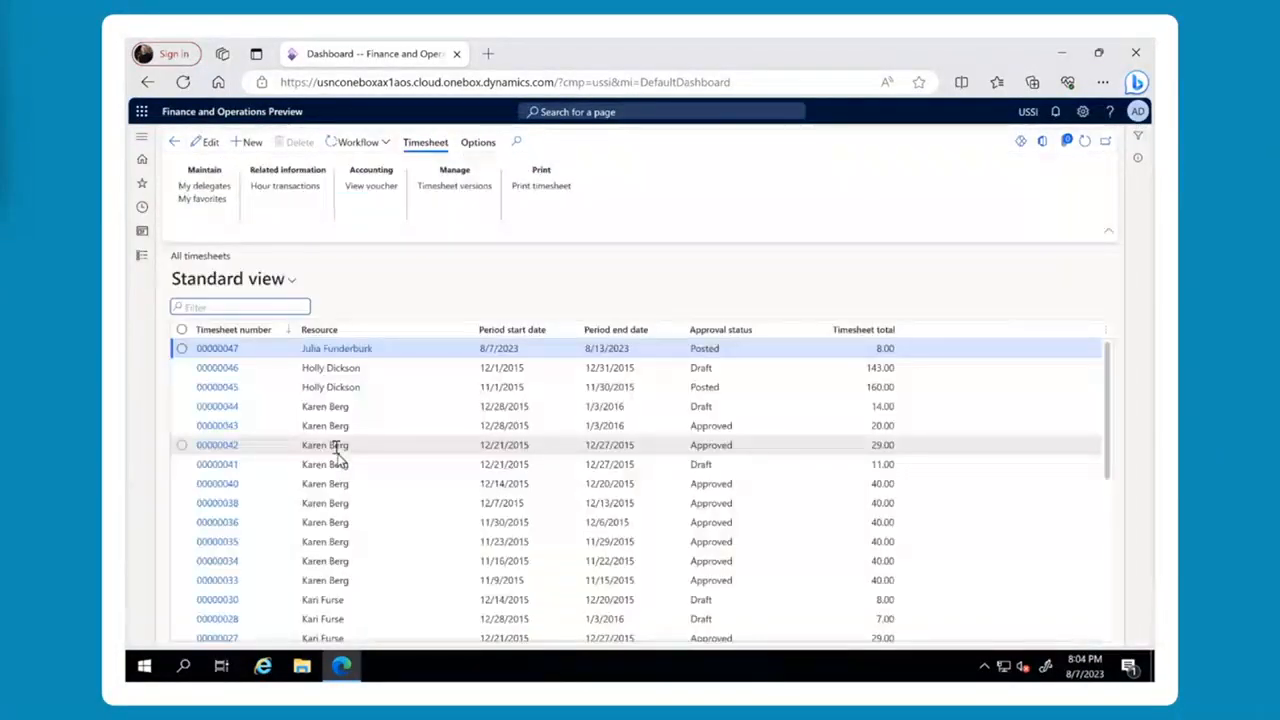
Review the transaction deferral settings of the Phase 1 - Prototype line in the posted timesheet for 8/7/2023 - 8/13/2023.
left_click(220, 349)
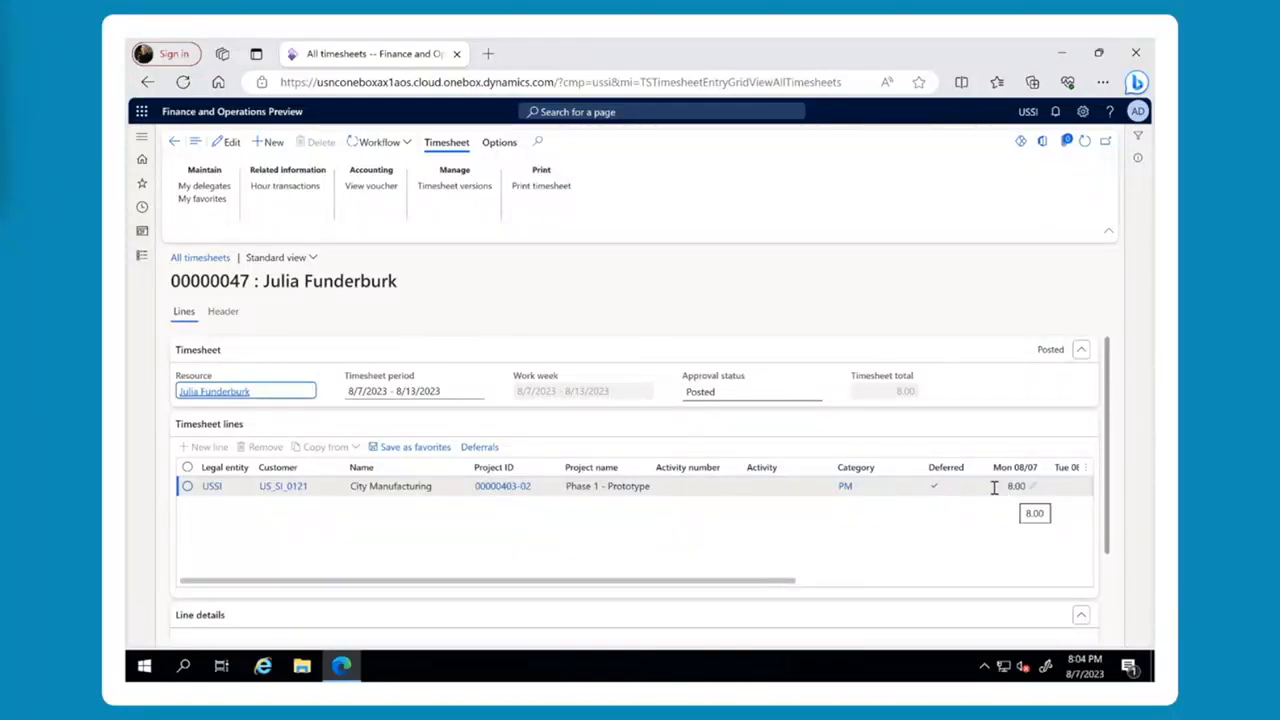
left_click(674, 486)
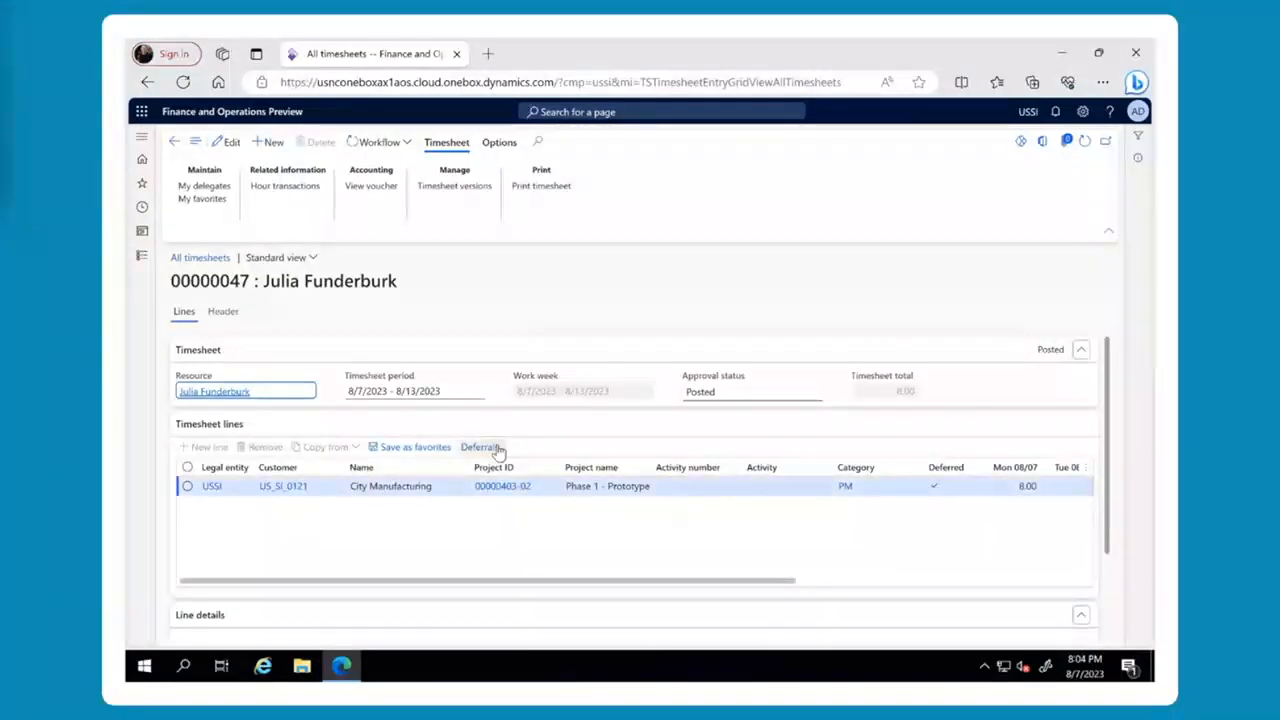
left_click(492, 450)
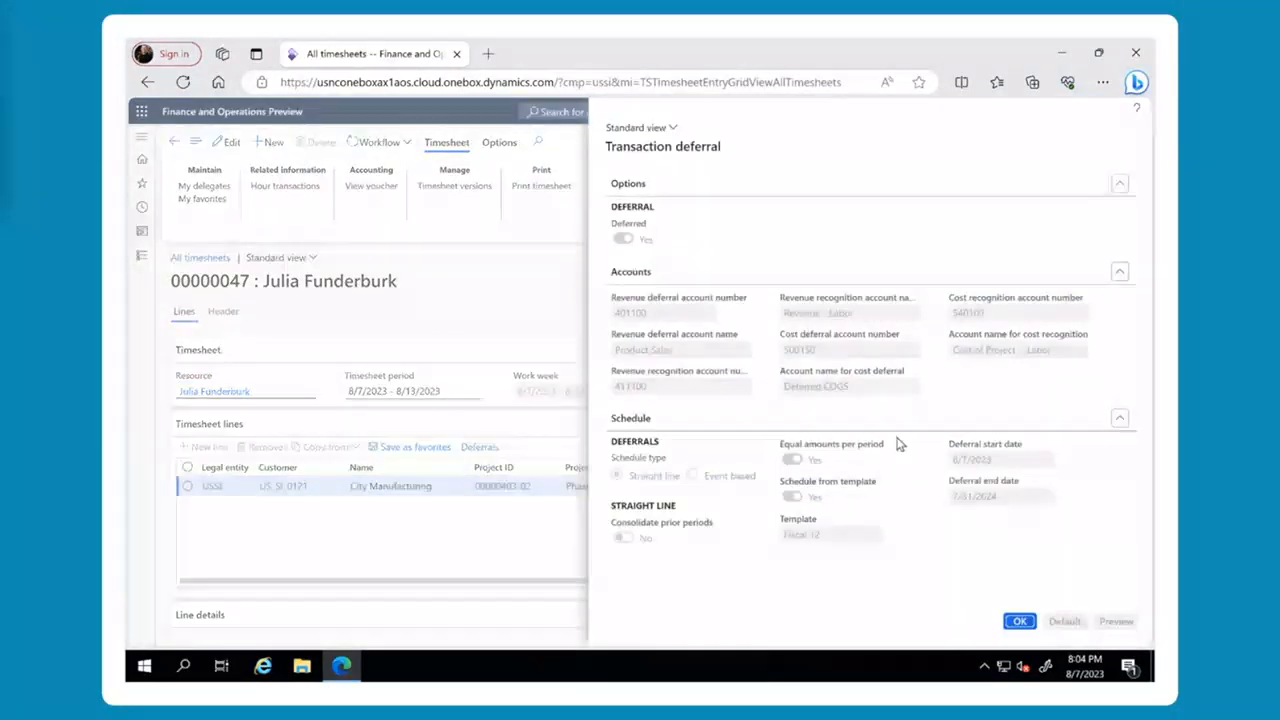
key("Escape")
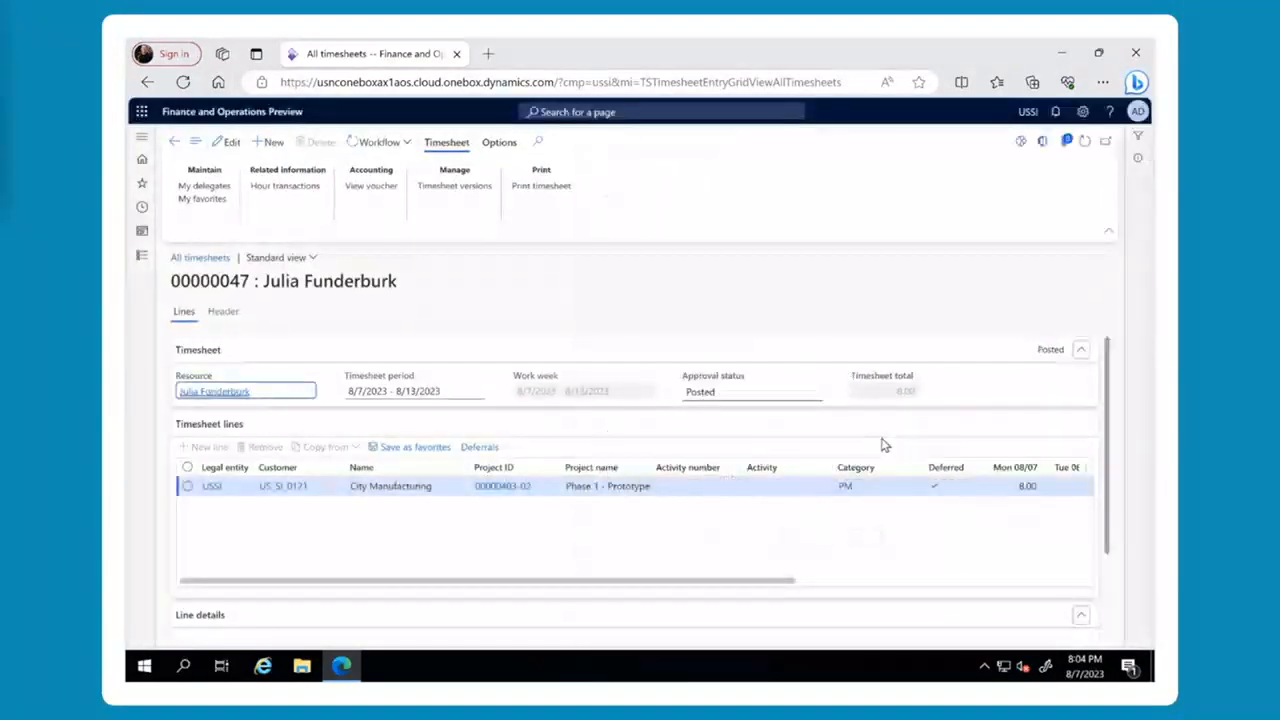
Open the list of expense reports in Expense management.
left_click(141, 257)
scroll(190, 563, "down", 3)
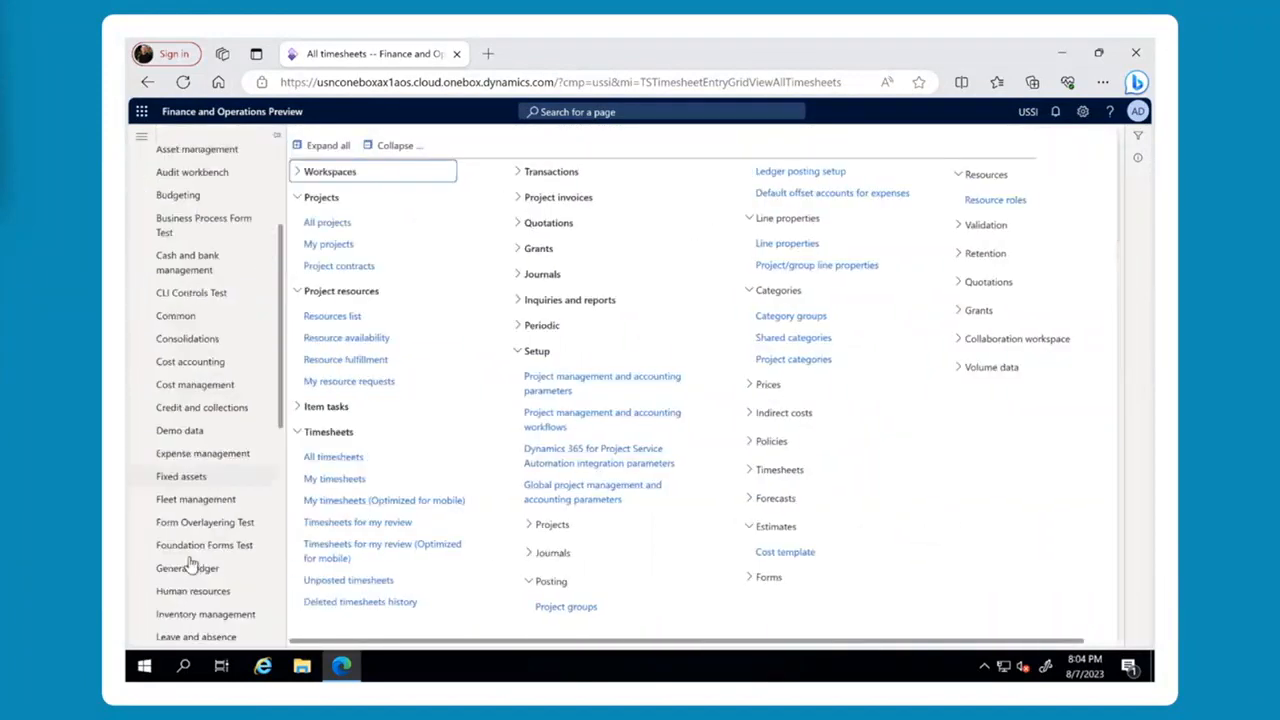
left_click(188, 456)
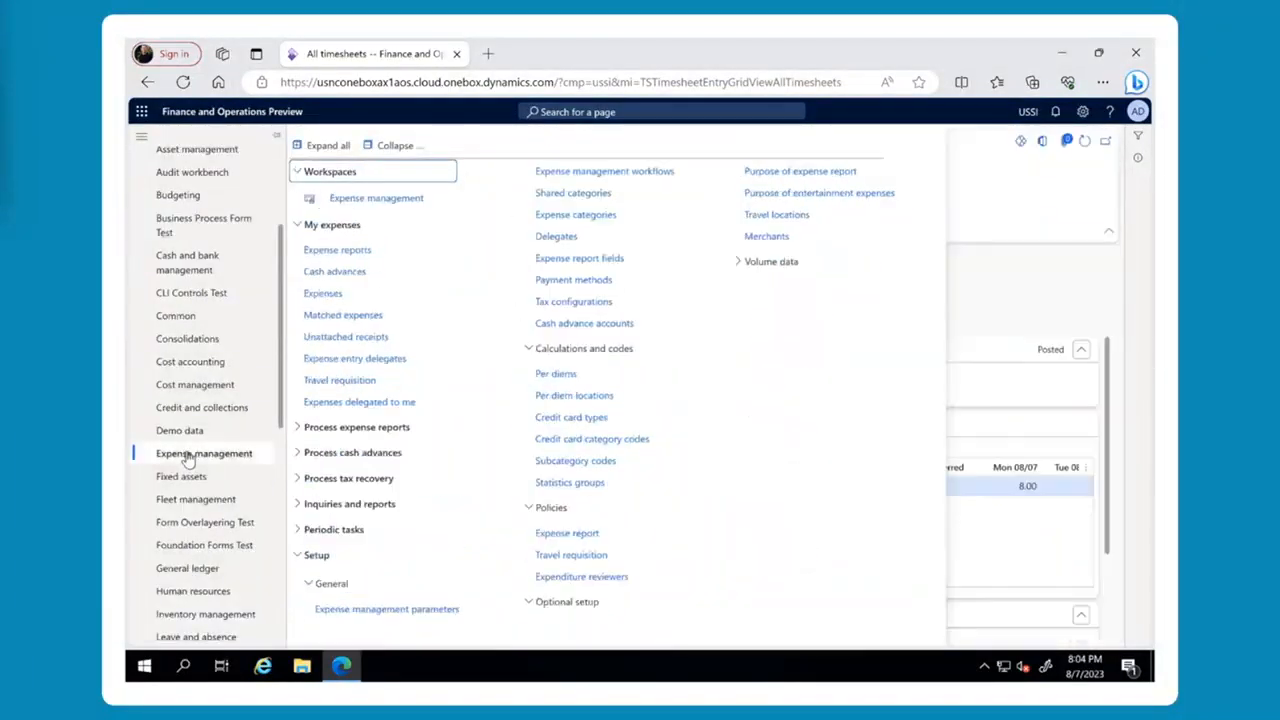
left_click(385, 245)
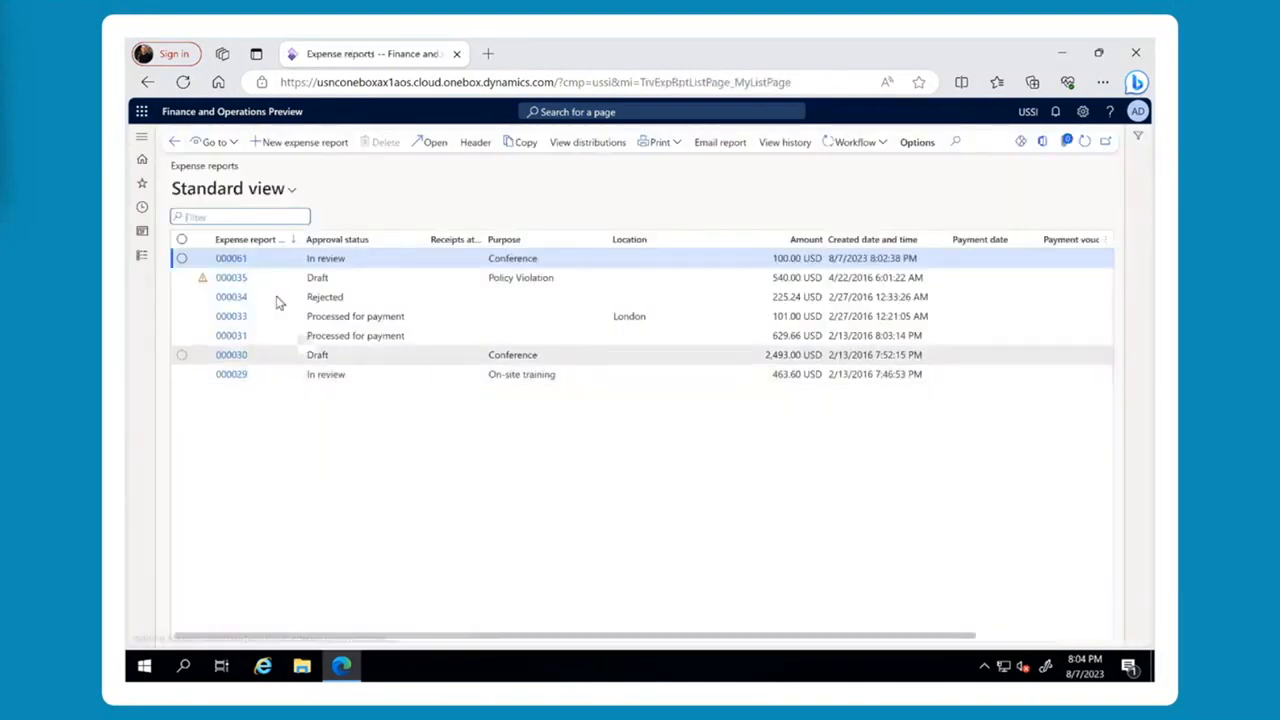
View the deferral settings in the accounting distributions of the Conference expense report created on 8/7/2023.
left_click(231, 259)
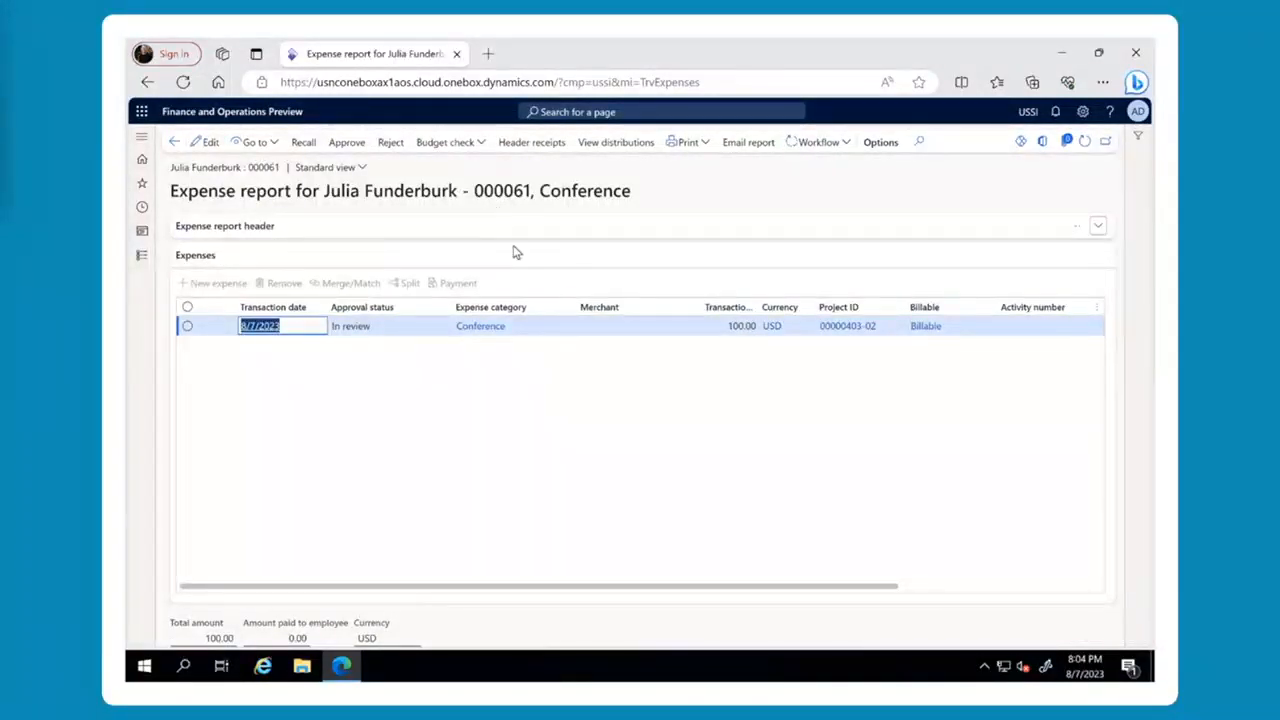
left_click(607, 142)
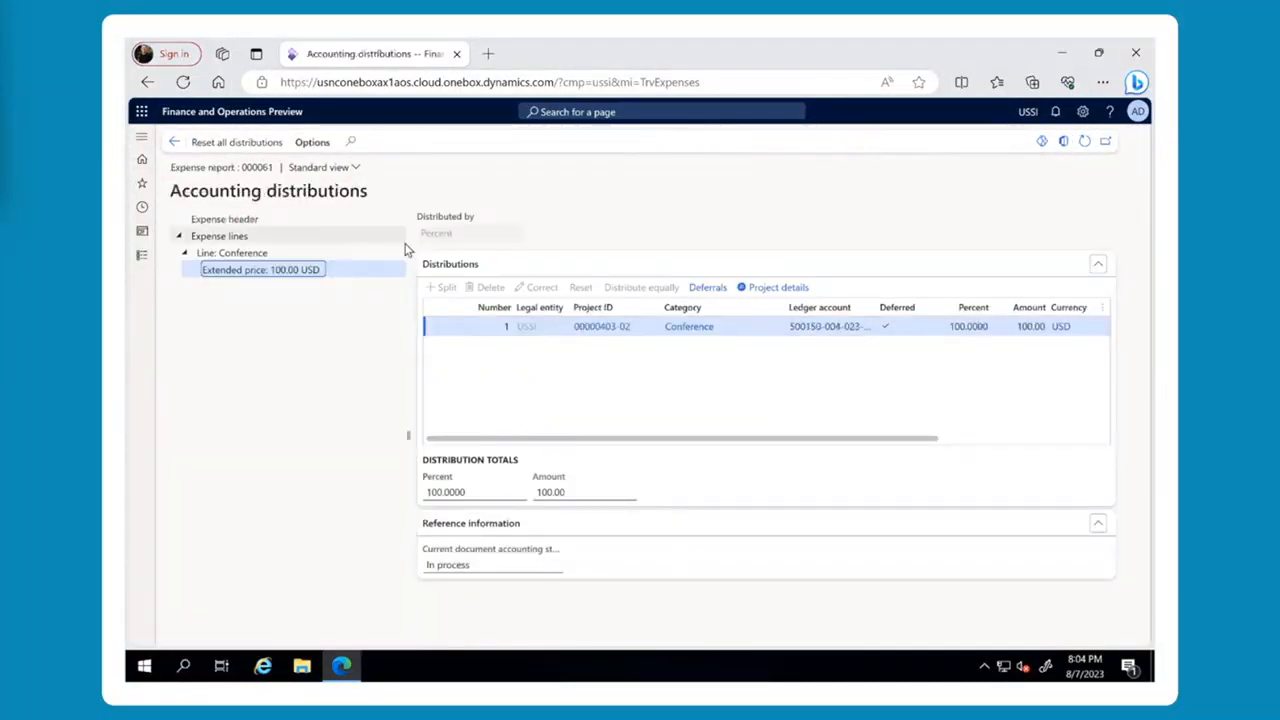
left_click(712, 290)
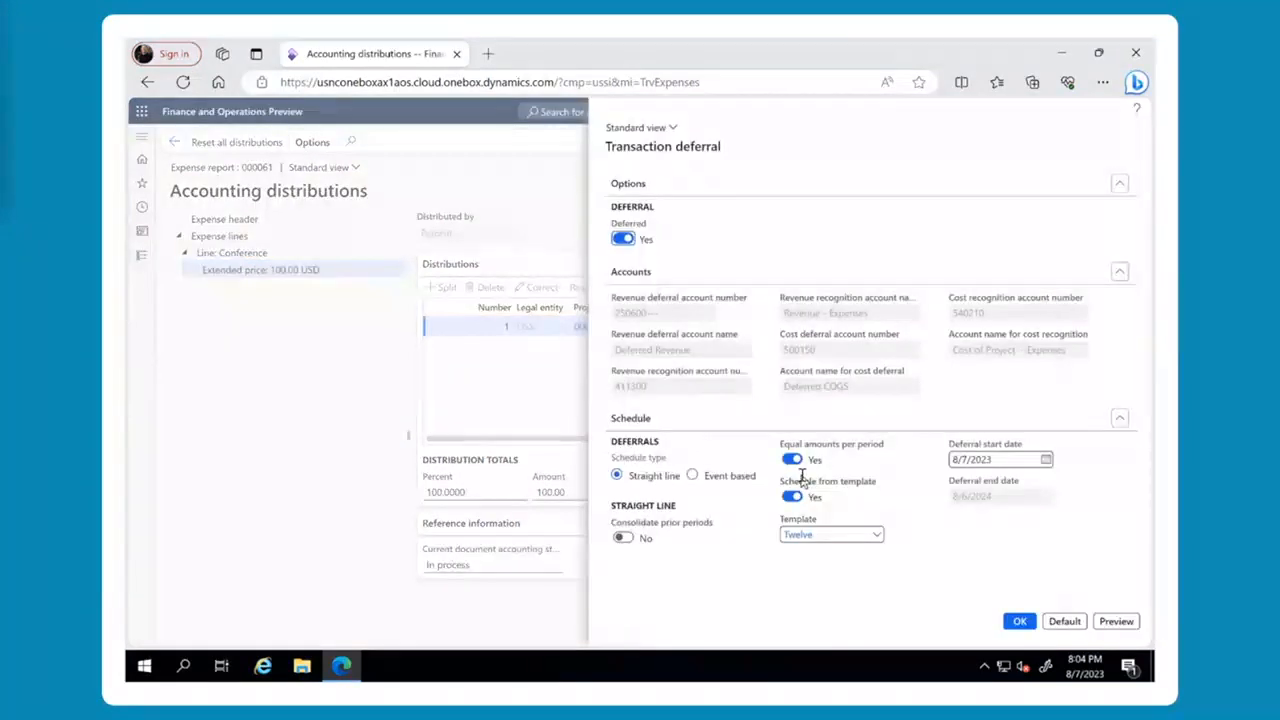